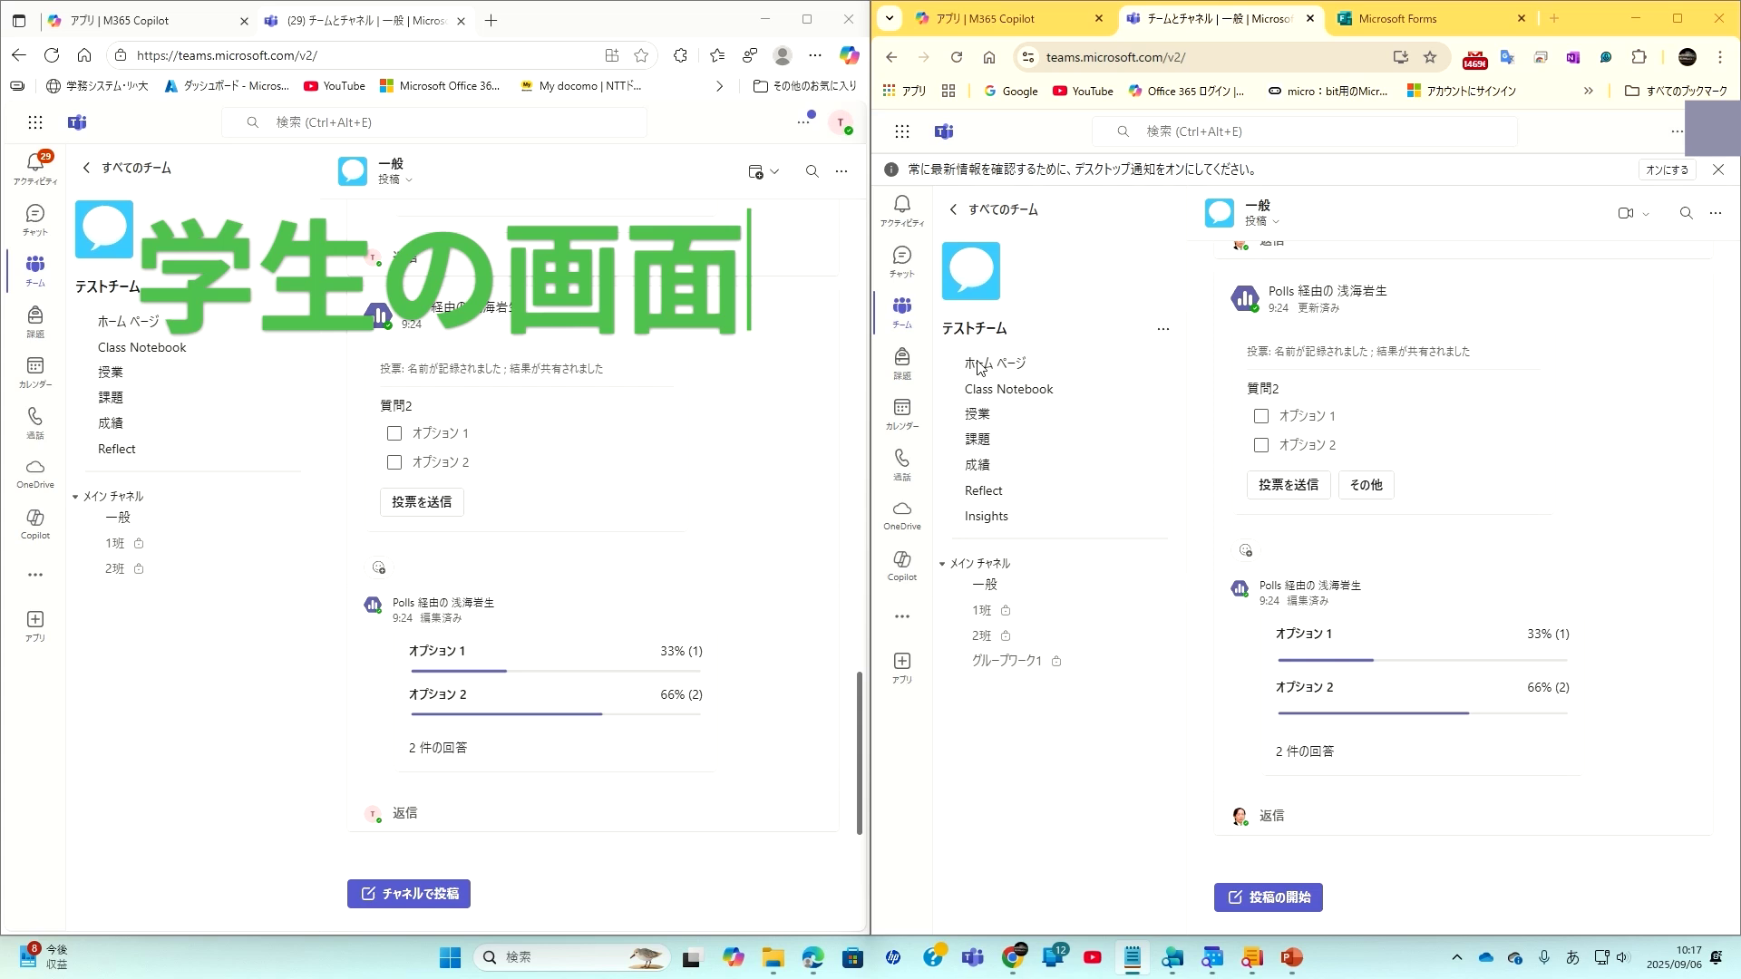
Step: Open the Teams app catalogue and look through the available apps
click(903, 667)
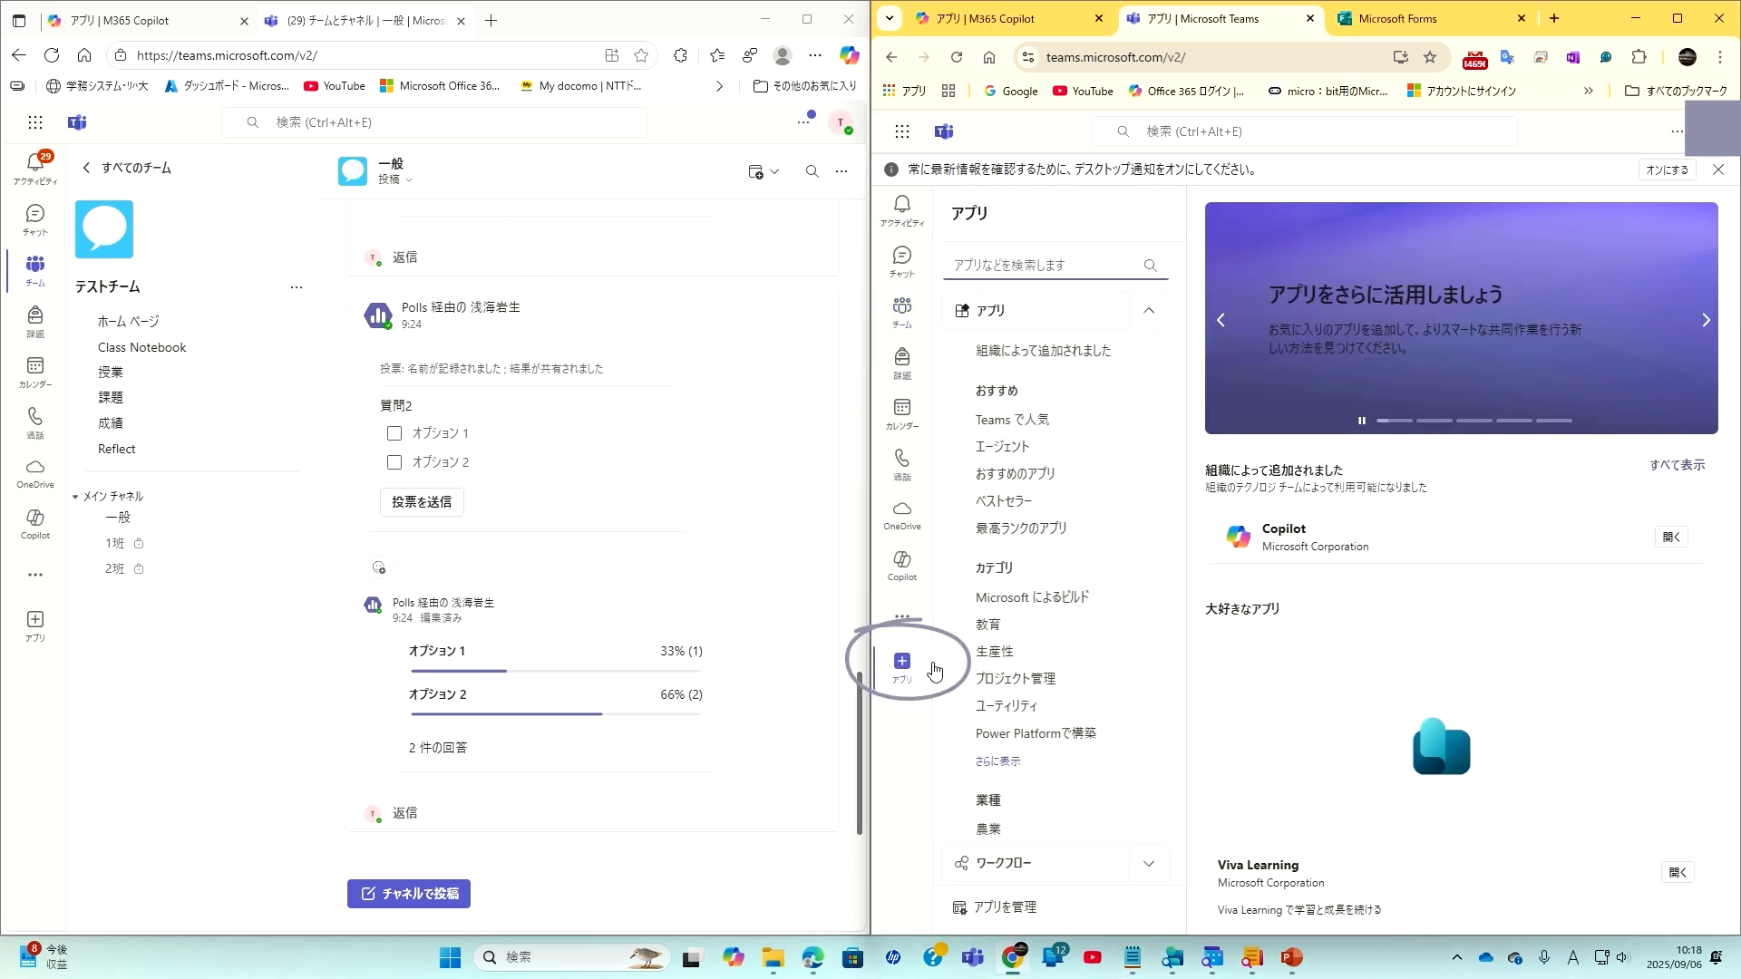
scroll(1421, 444, down, 3)
scroll(1422, 444, down, 5)
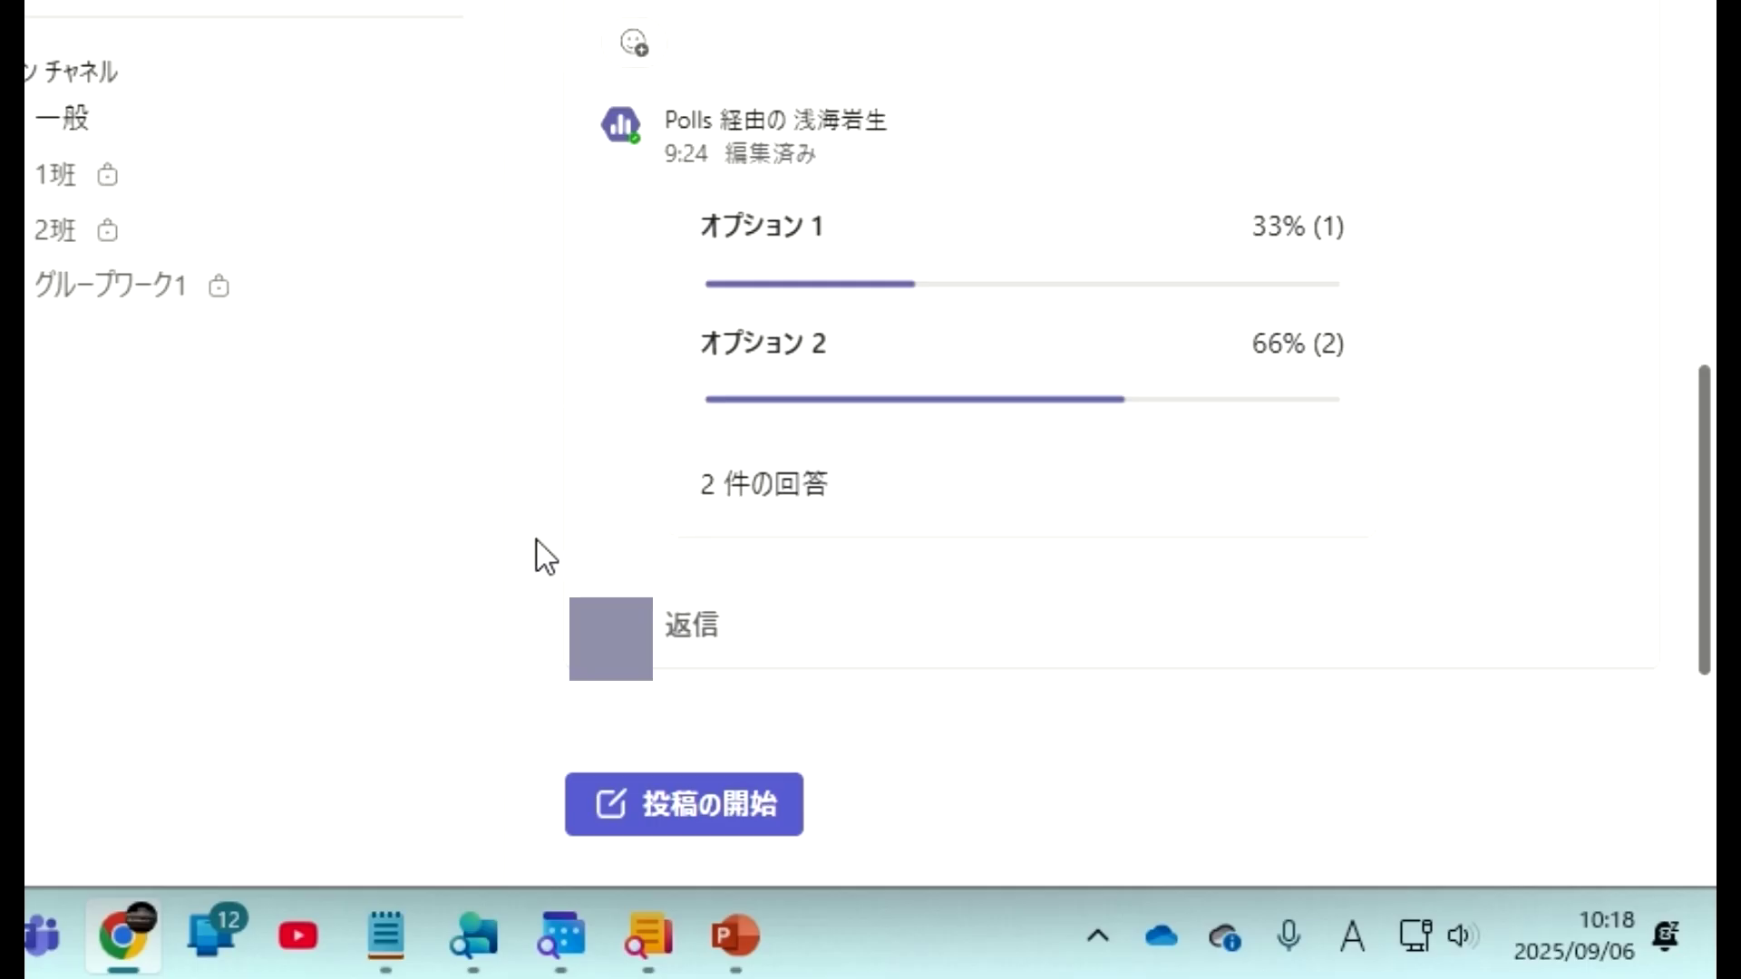
Step: Start a new post in テストチーム's 一般 channel and insert a Polls poll into it
mouse_move(667, 474)
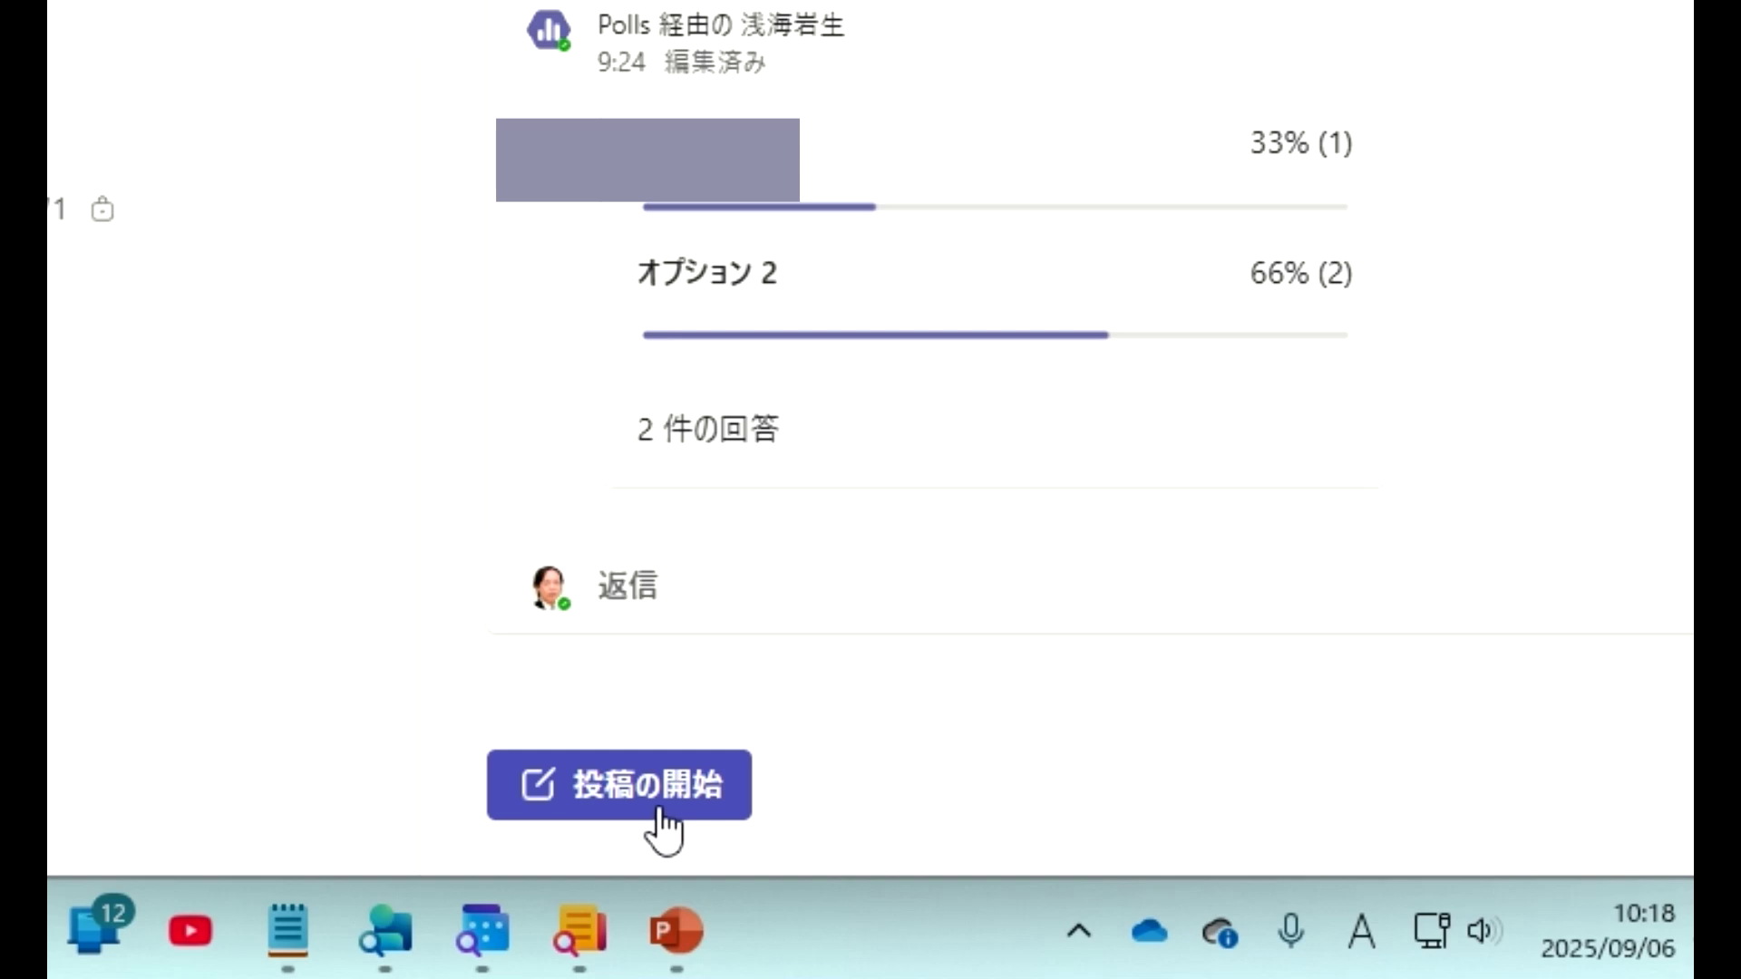
click(656, 811)
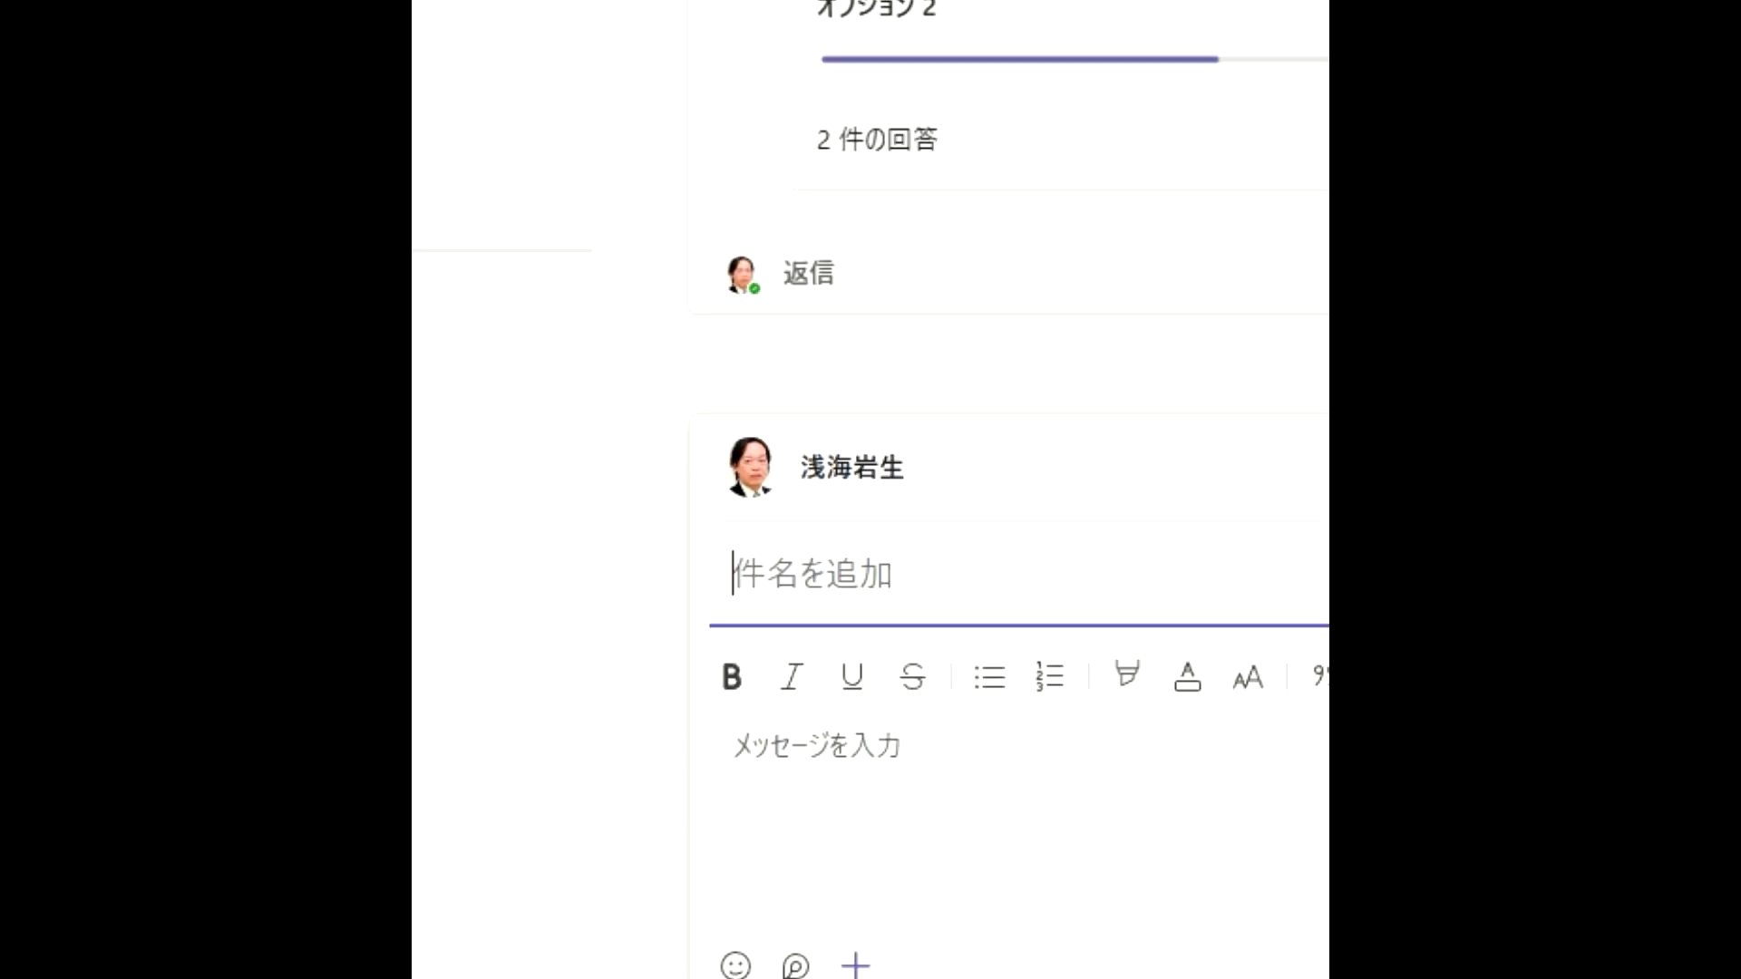
click(682, 750)
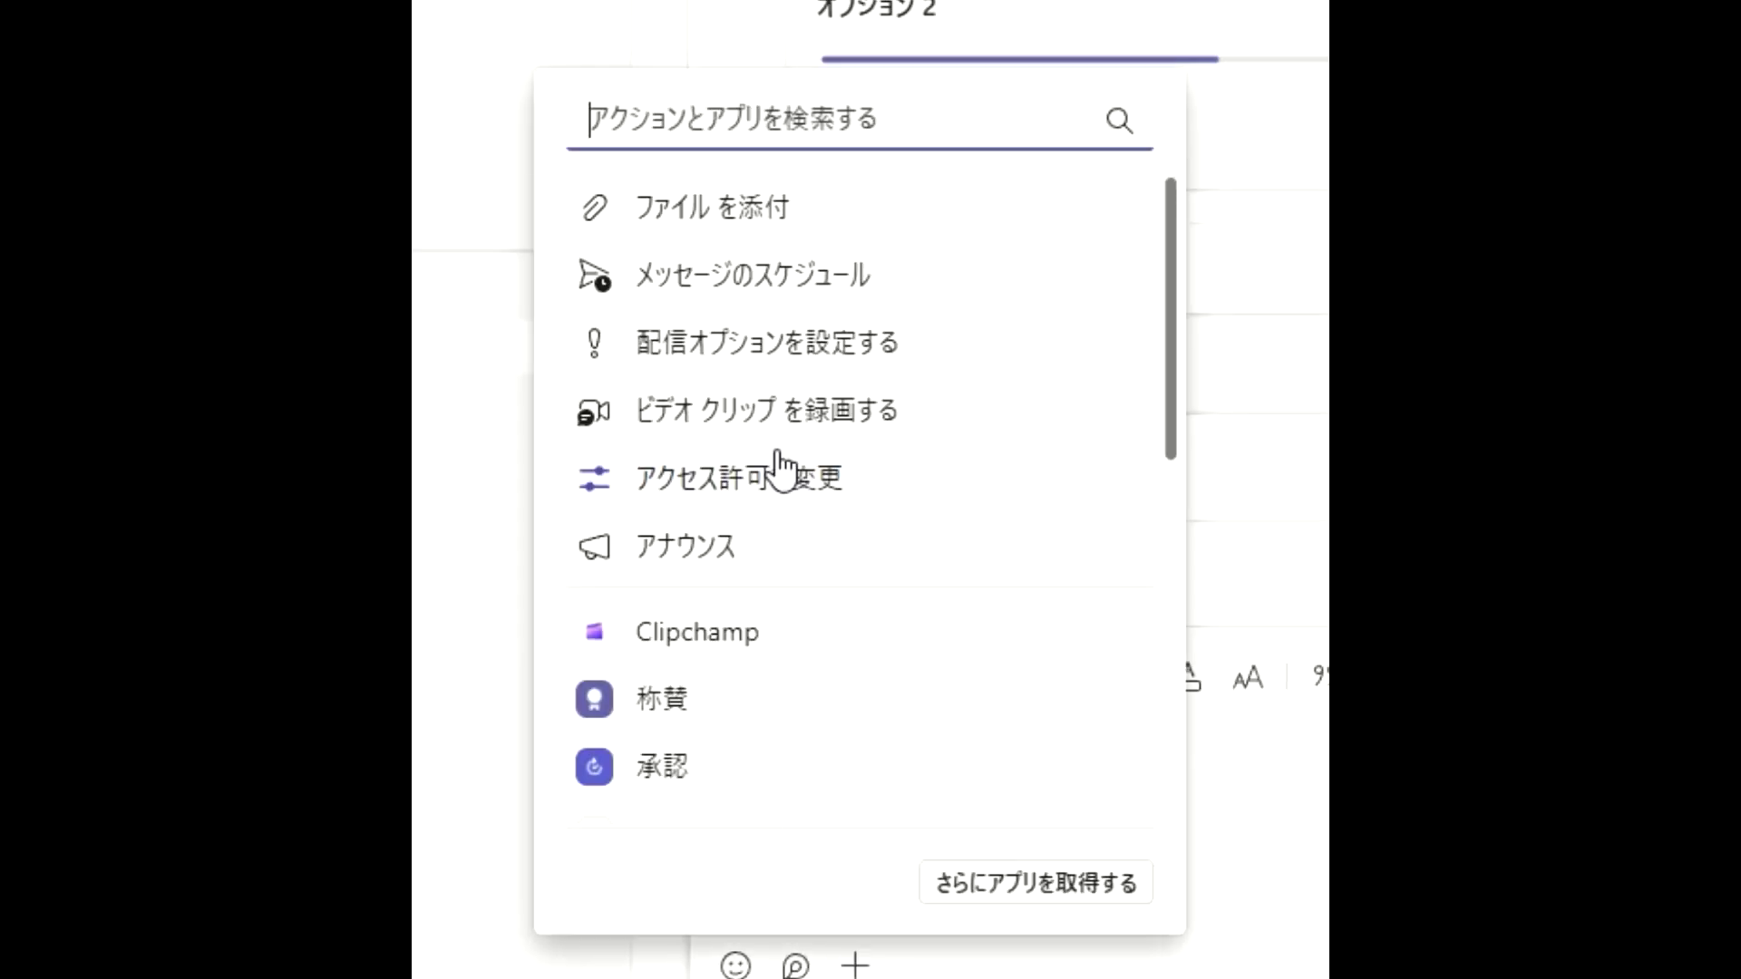
scroll(752, 462, down, 4)
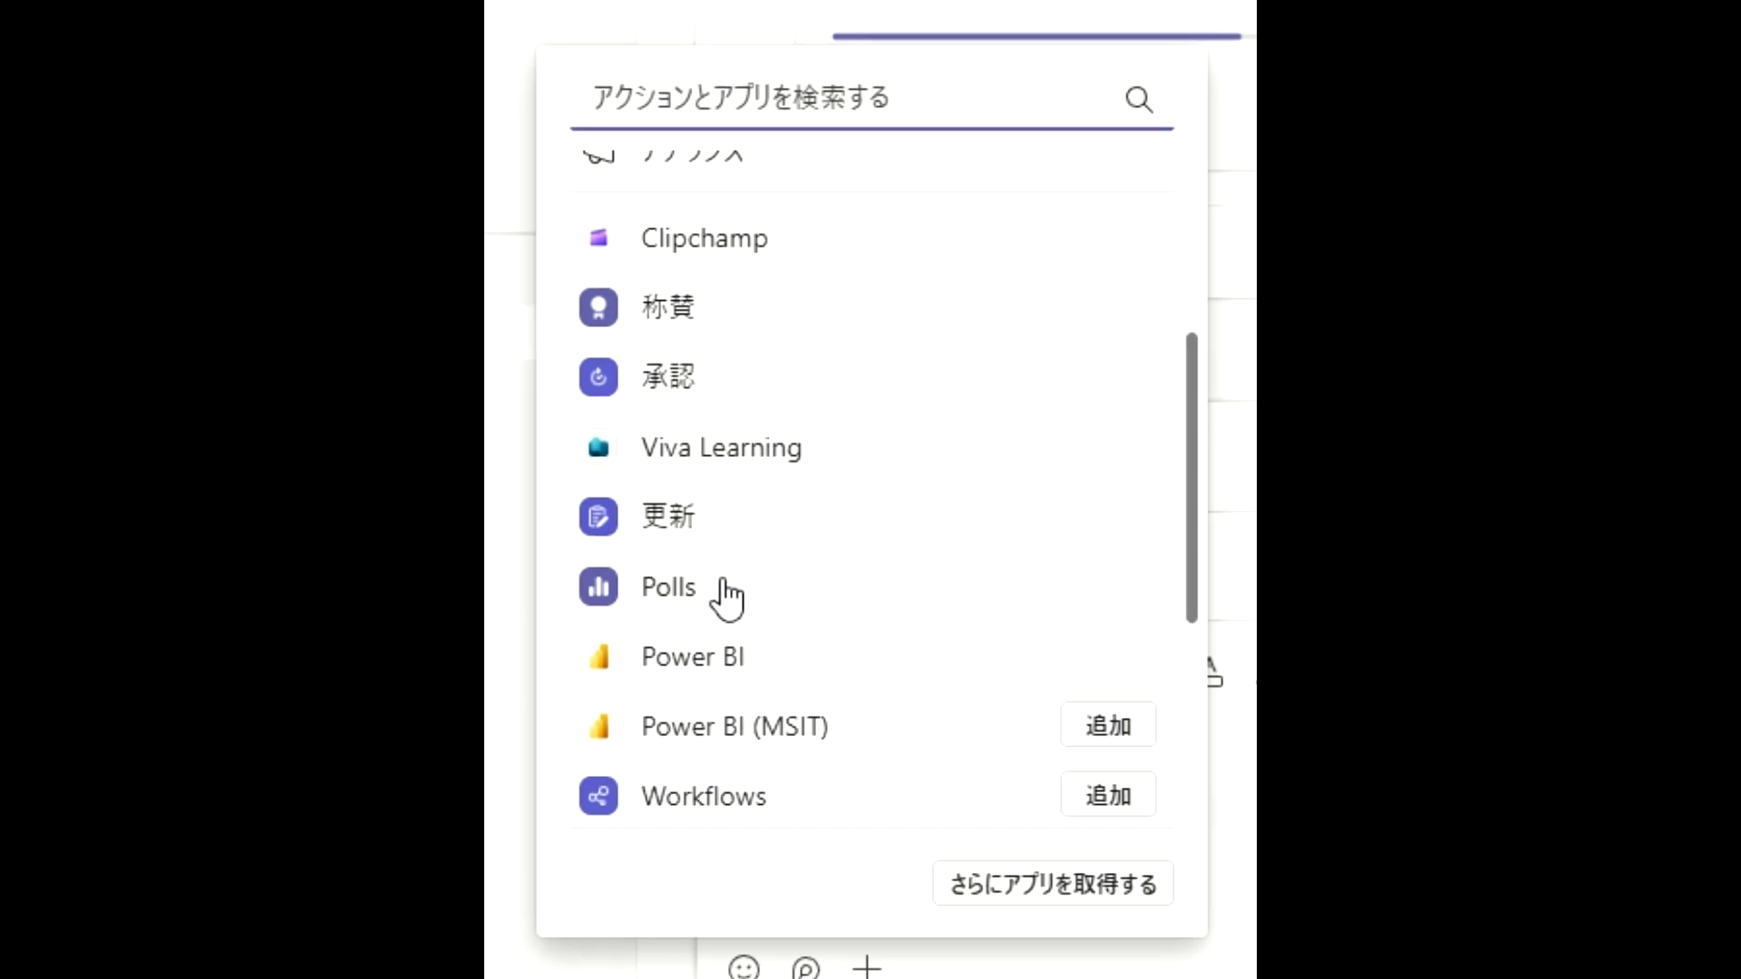
click(725, 594)
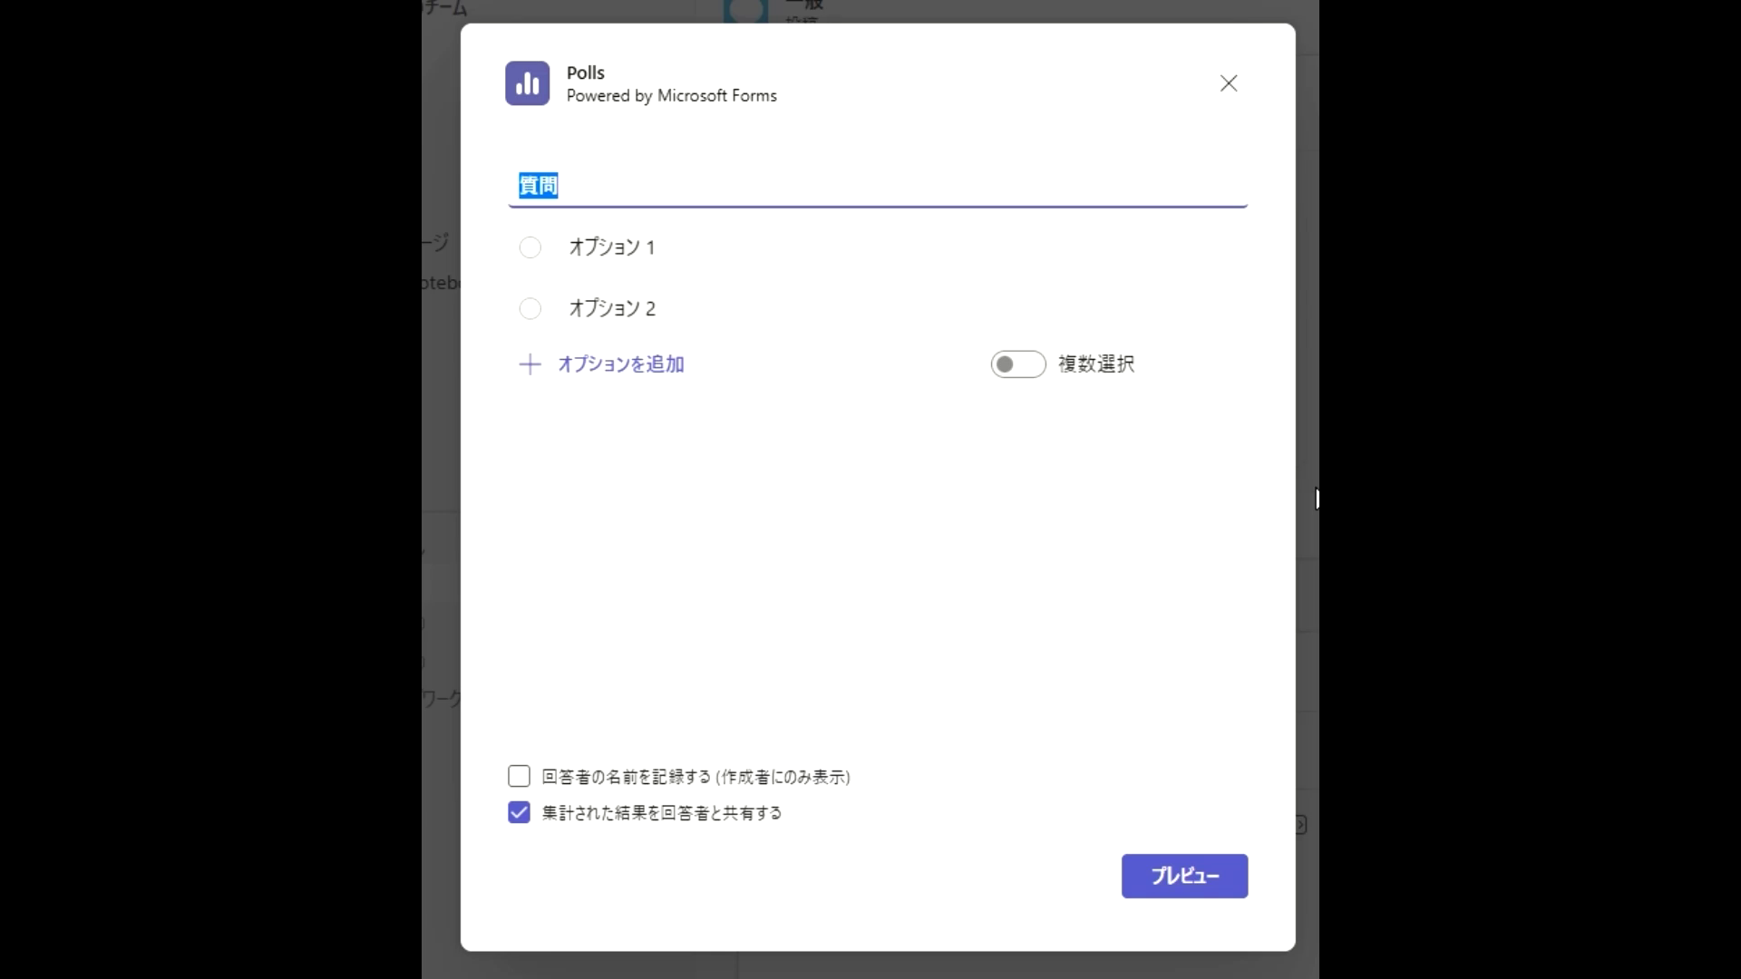
Step: Enter 授業アンケート as the poll question
text(じ)
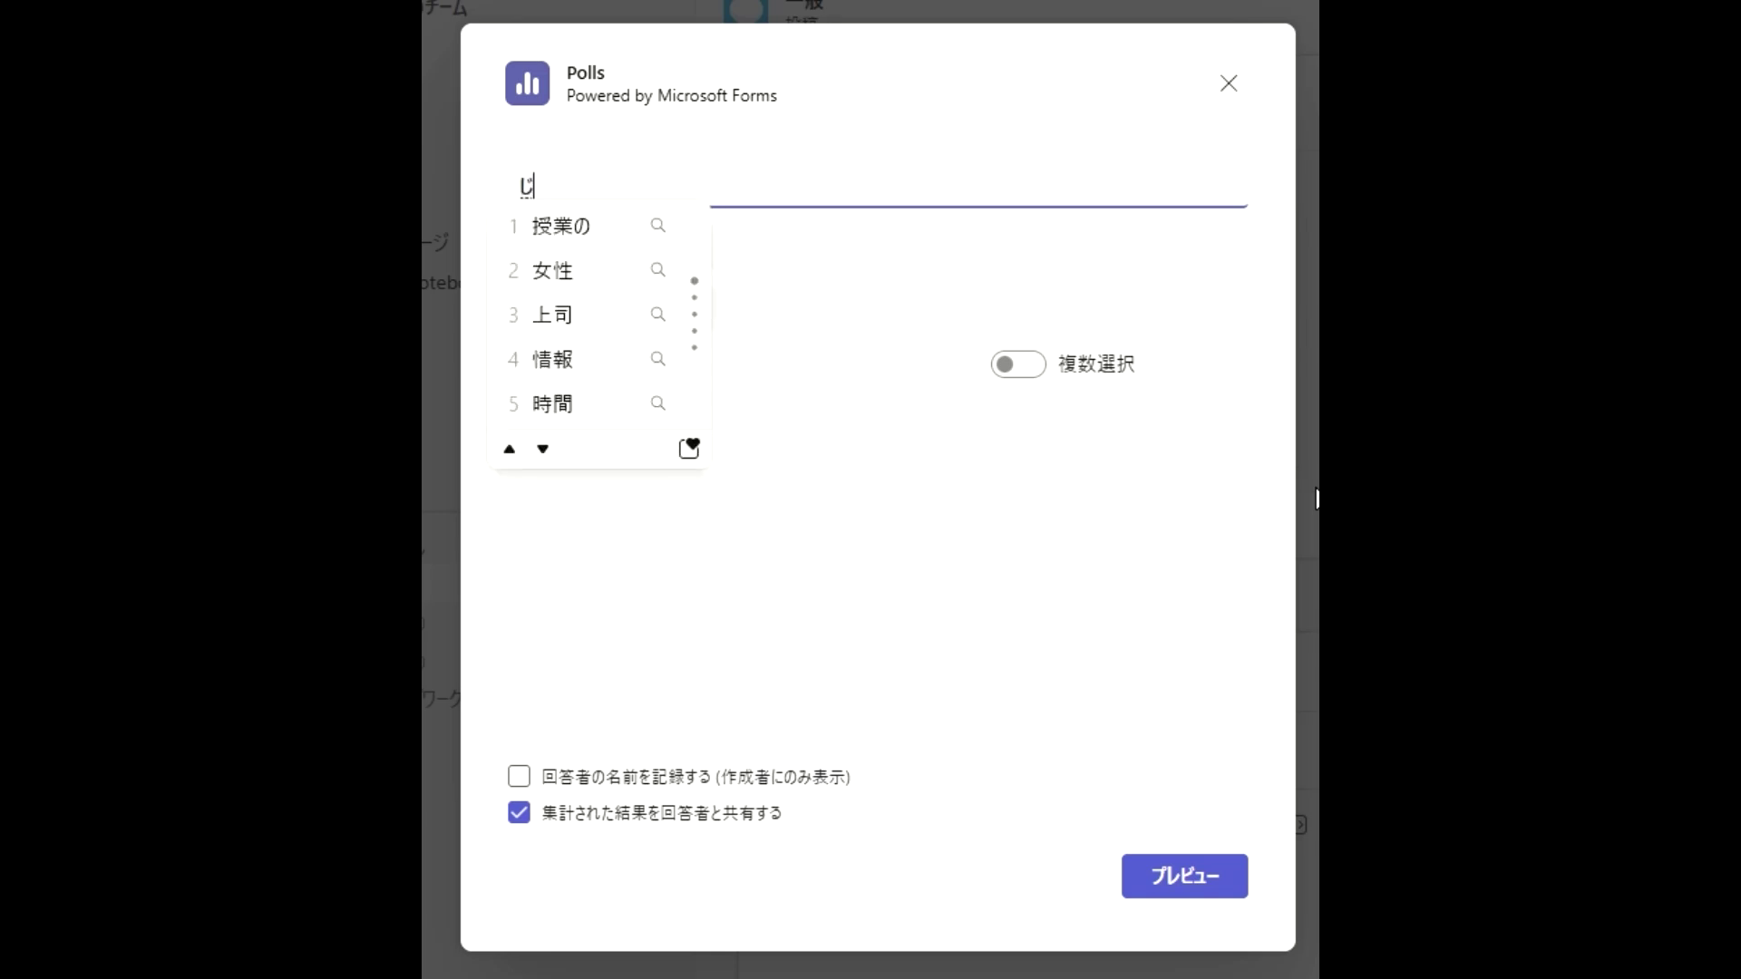
text(ゅぎょう)
key(space)
key(Return)
text(あんけー)
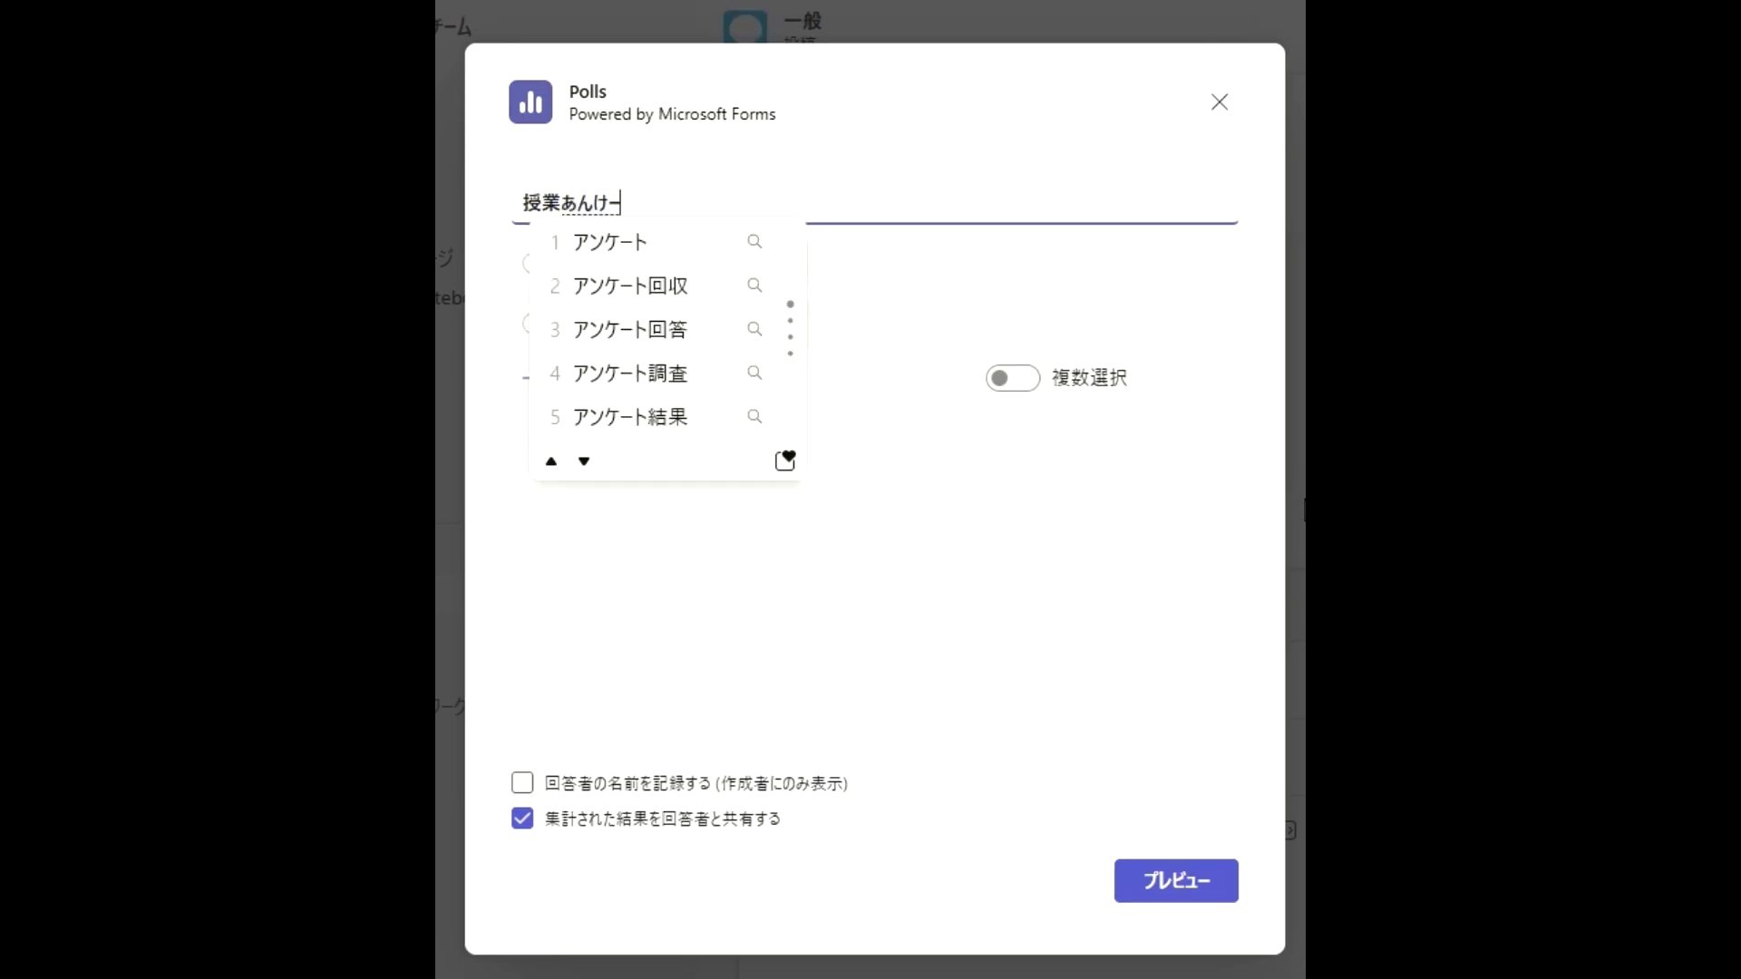
key(space)
key(Return)
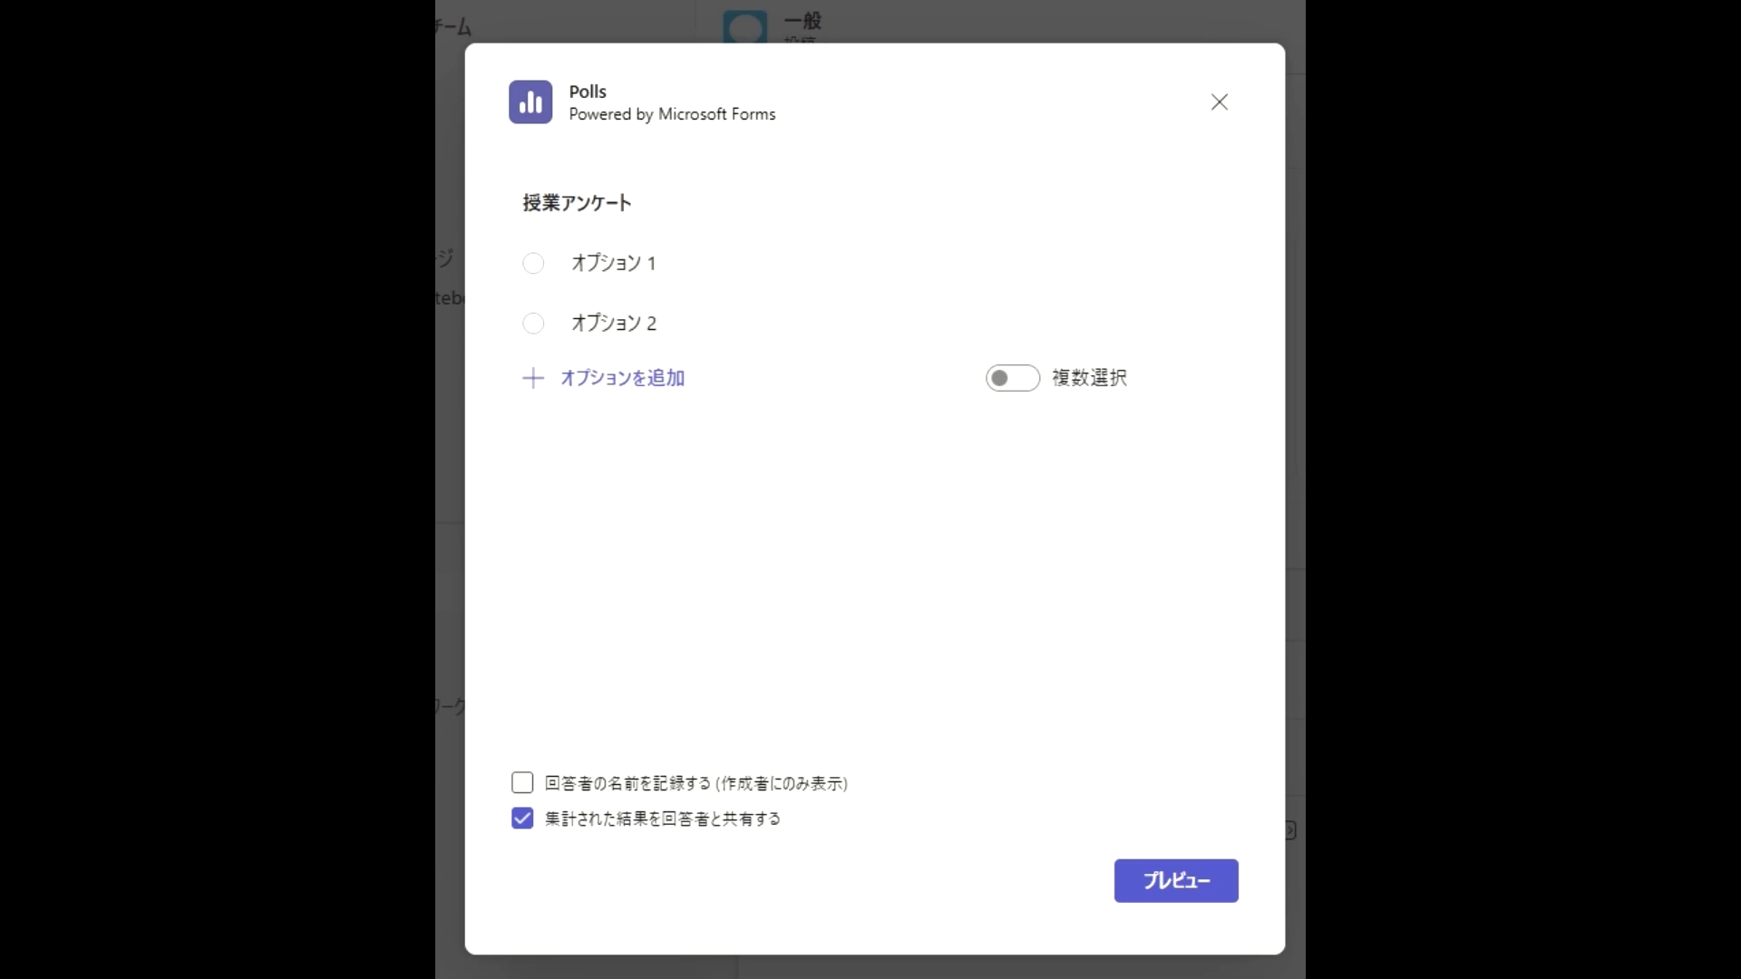
Step: Set the poll's first two answer options to 良く理解できた。 and 理解できた。
click(816, 268)
text(よくりかいできた。)
key(space)
key(Return)
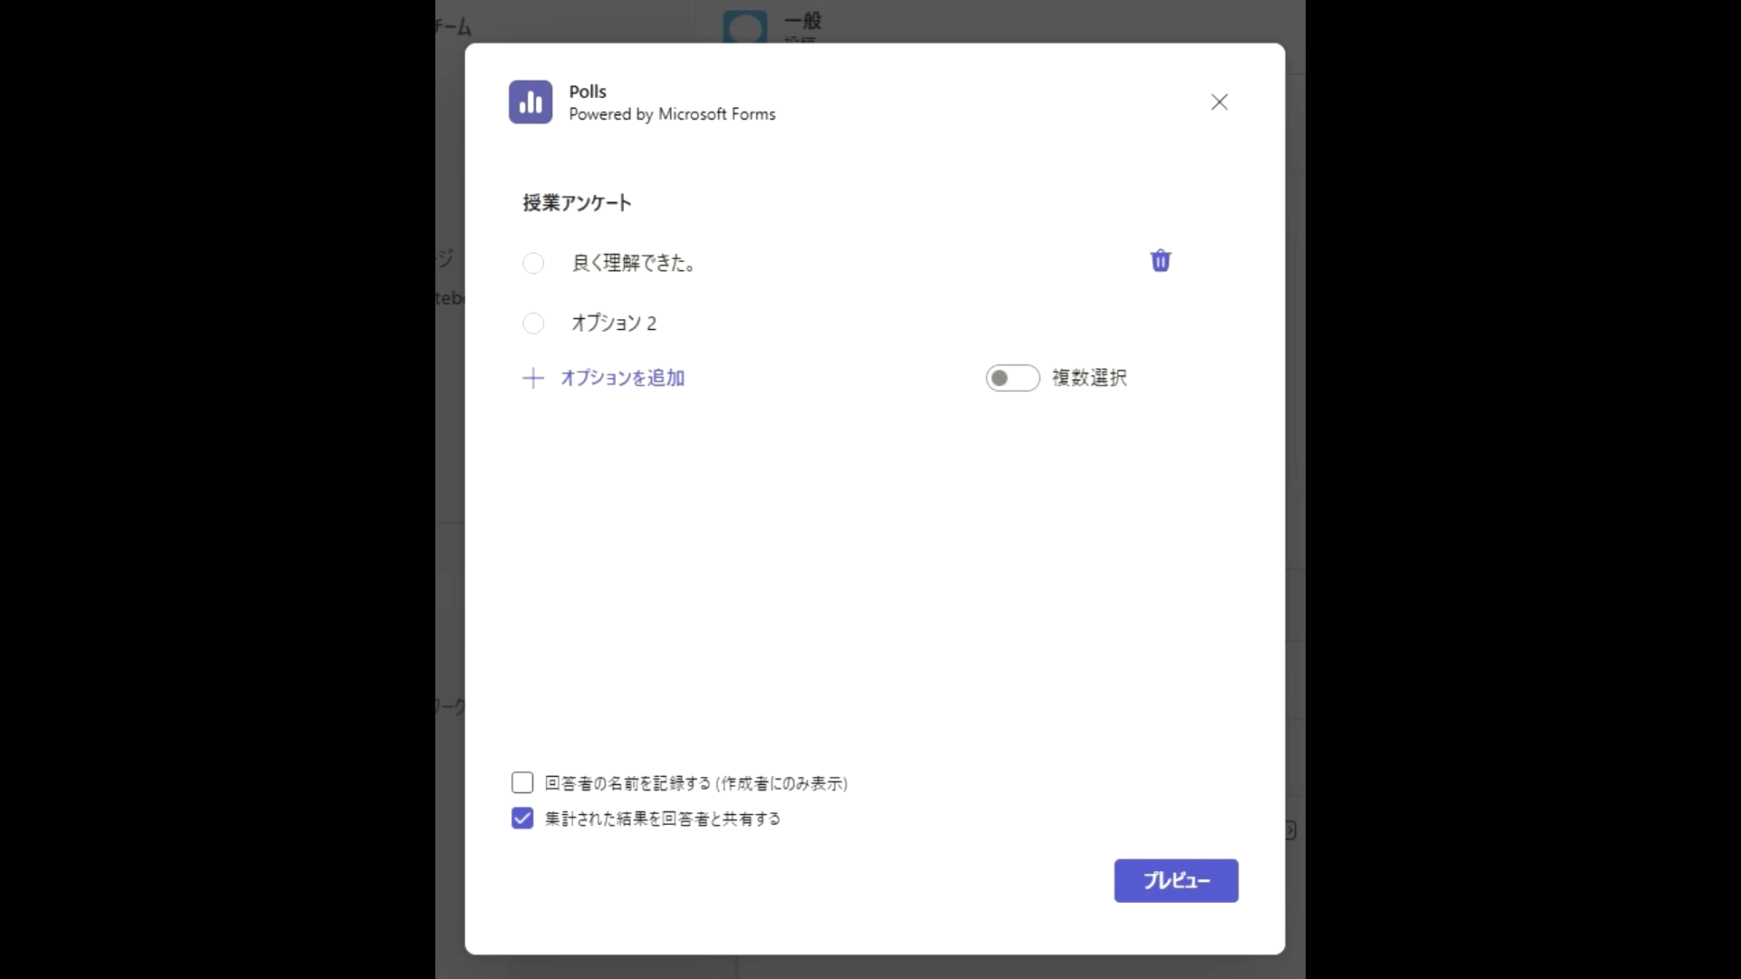
click(773, 315)
text(りかいできた。)
key(space)
key(Return)
Step: Add a third answer option reading 良くわからなかった。
click(541, 390)
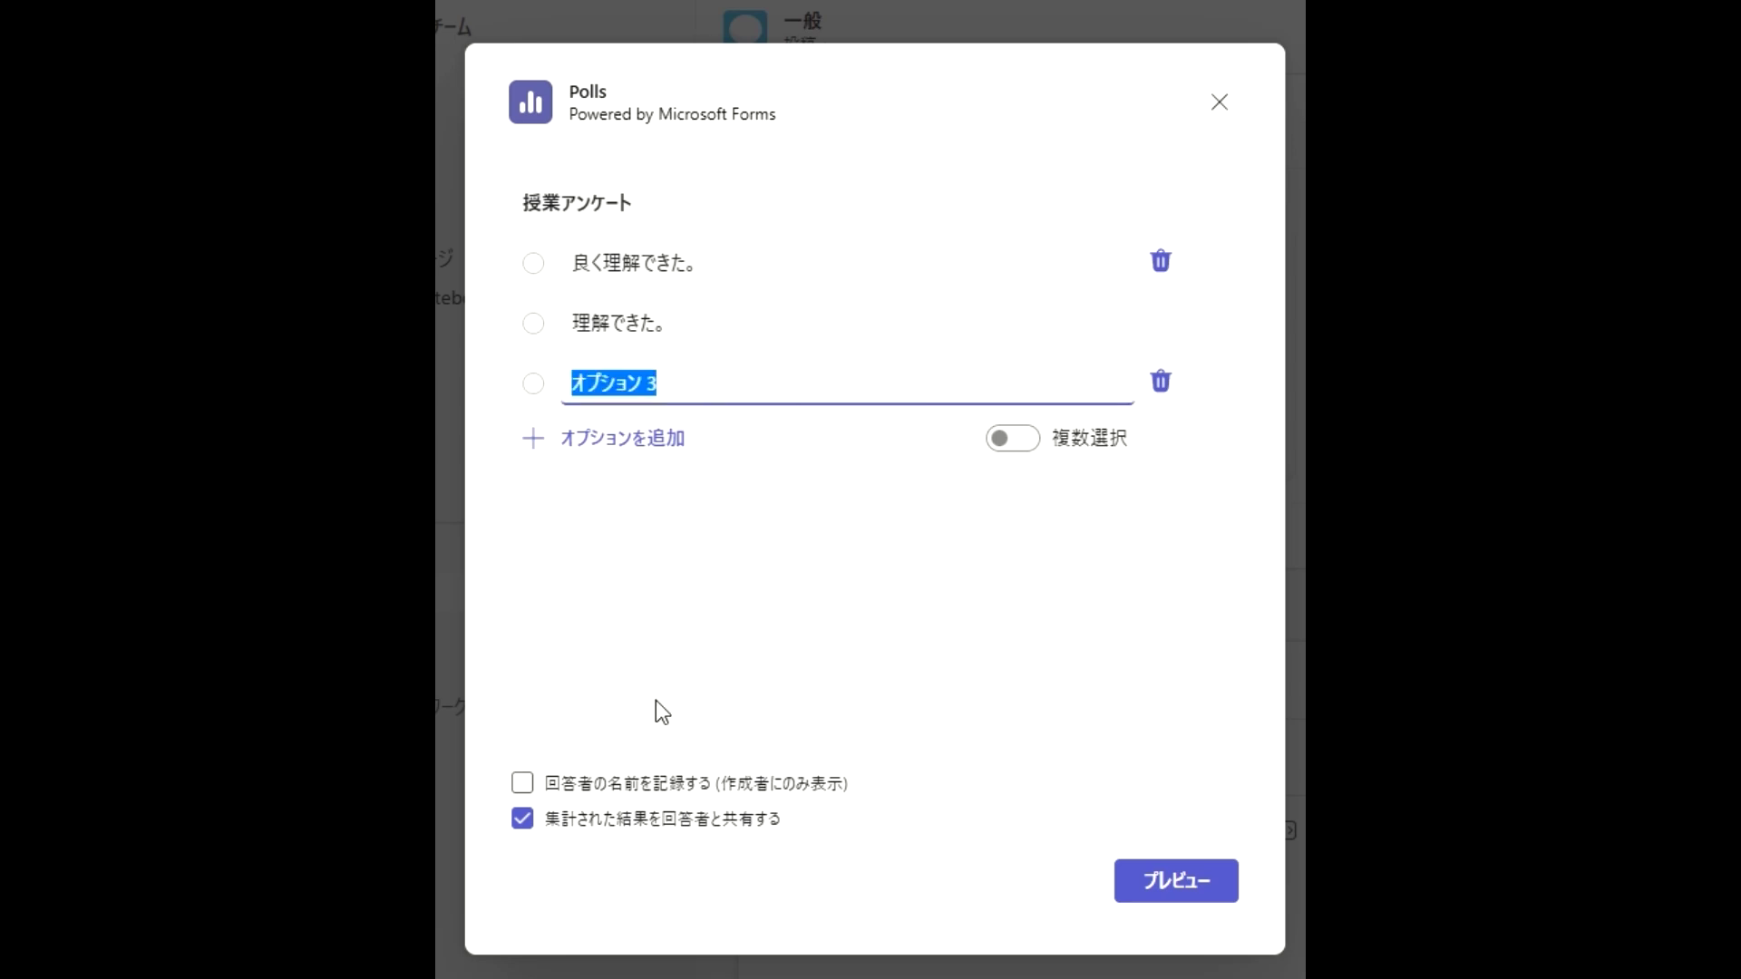
text(よくわからなかった。)
key(space)
key(Return)
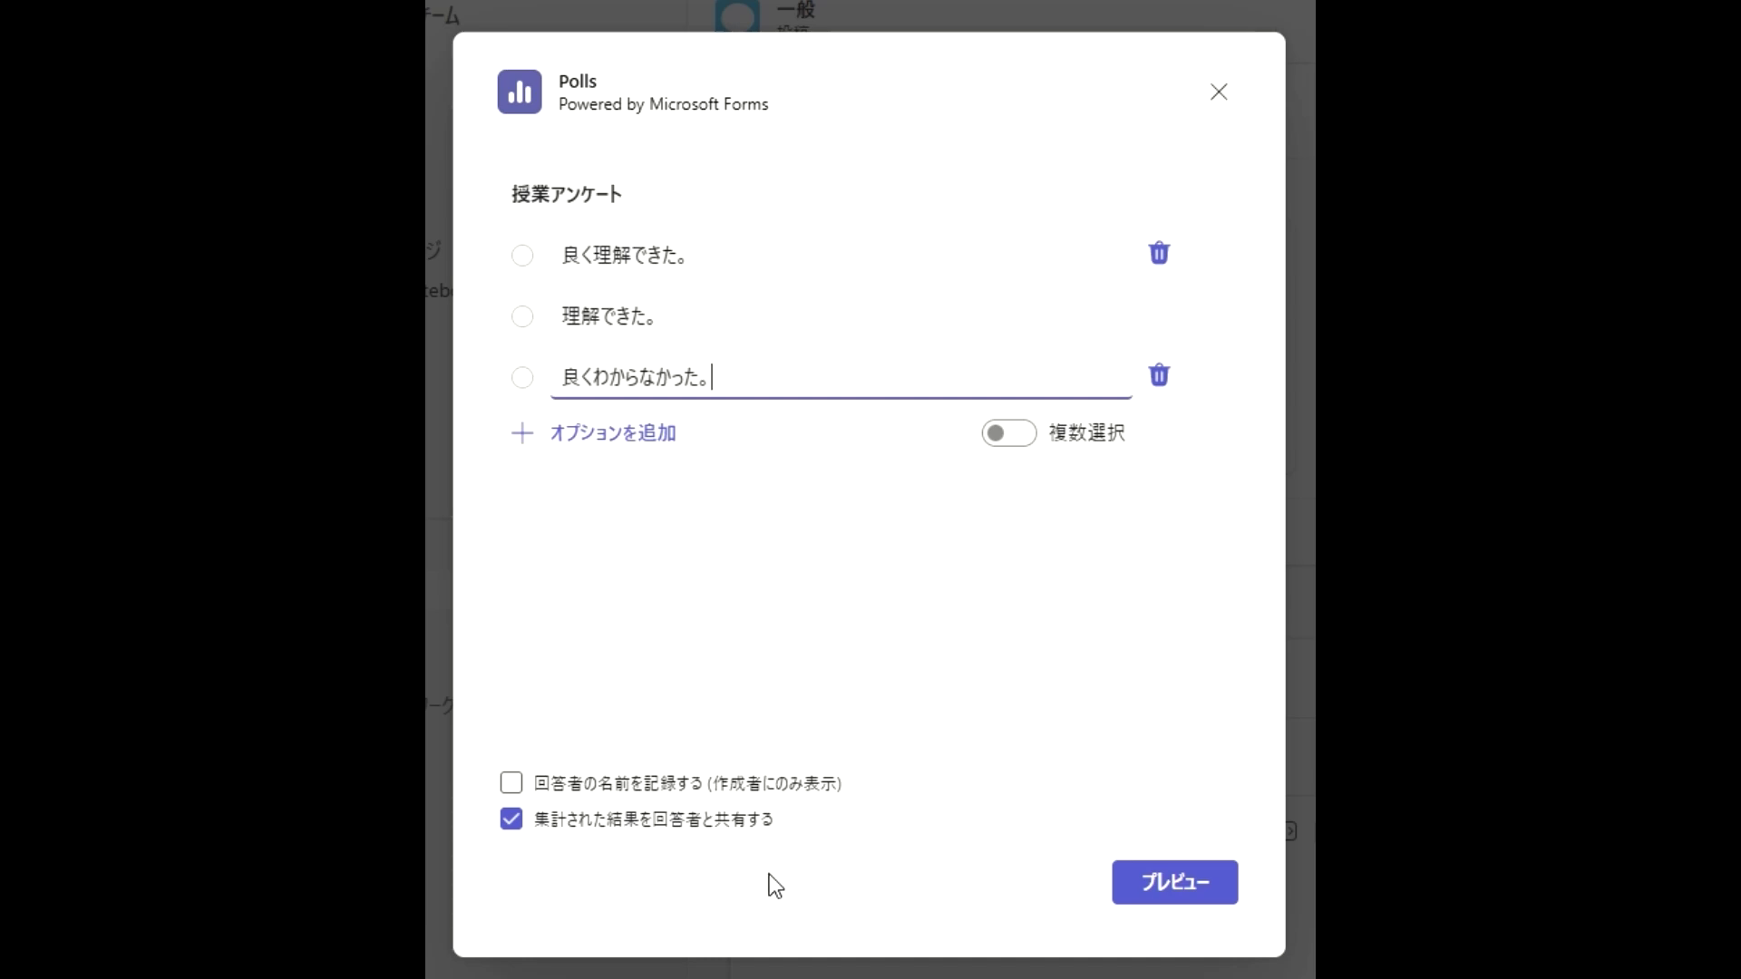
Step: Turn off sharing of aggregated results with respondents, preview the poll and send it to the channel
click(511, 819)
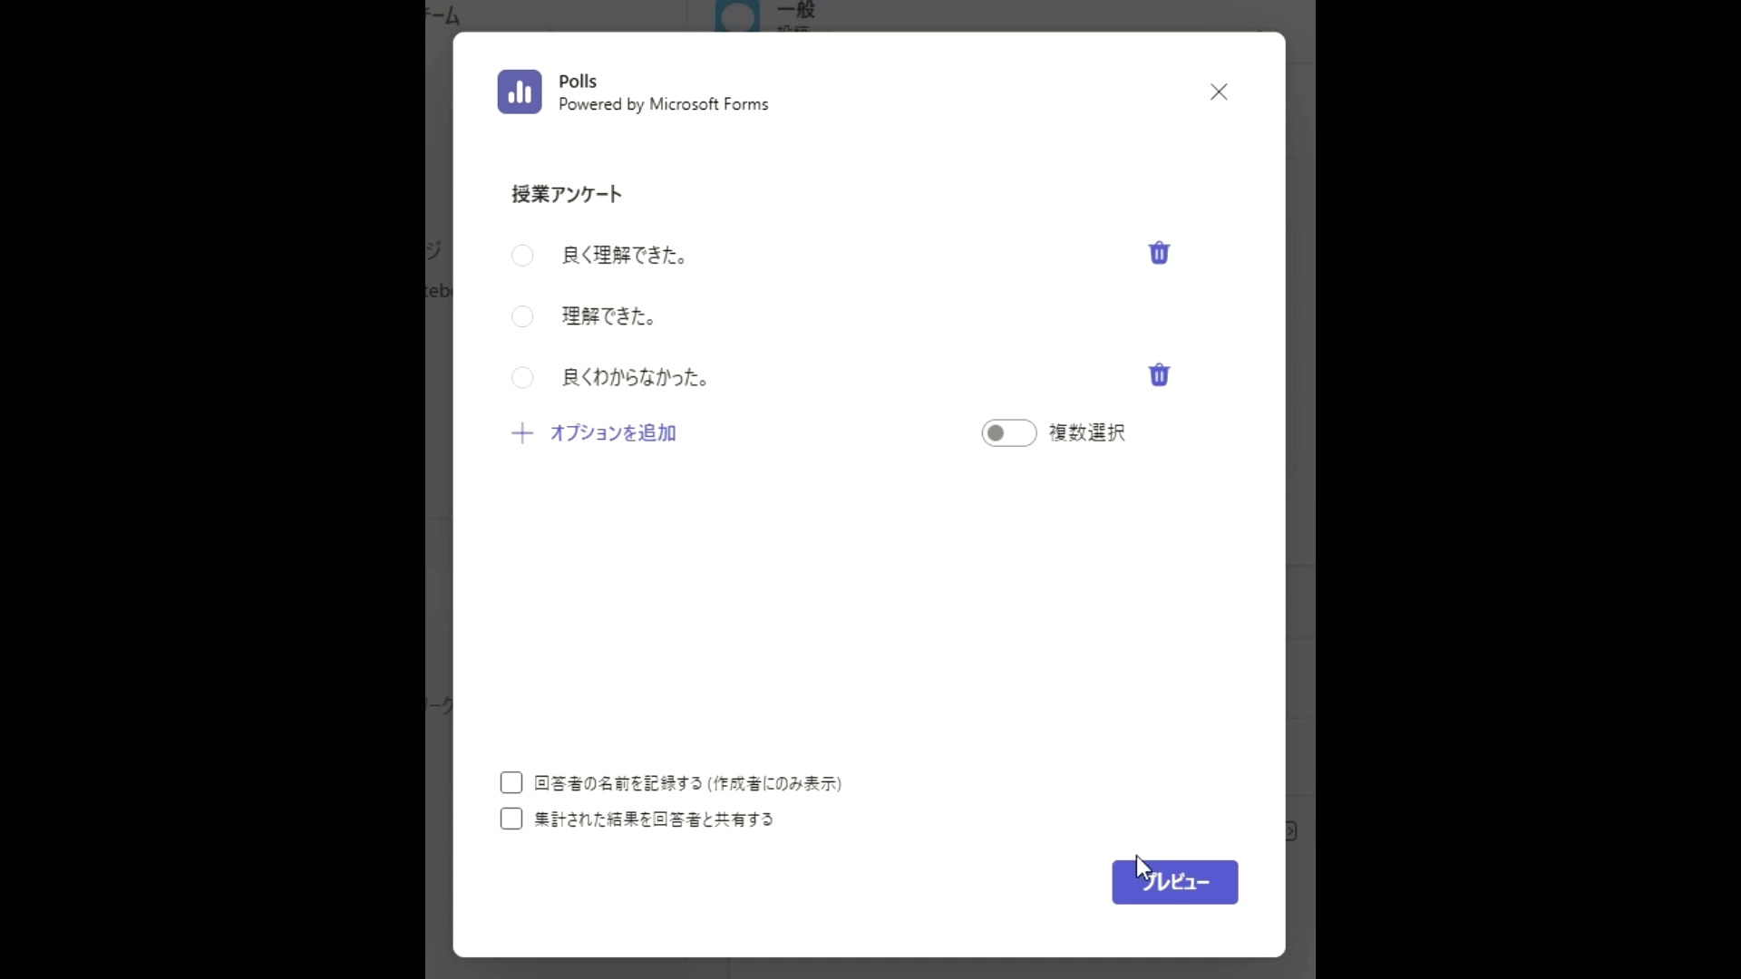
click(1153, 889)
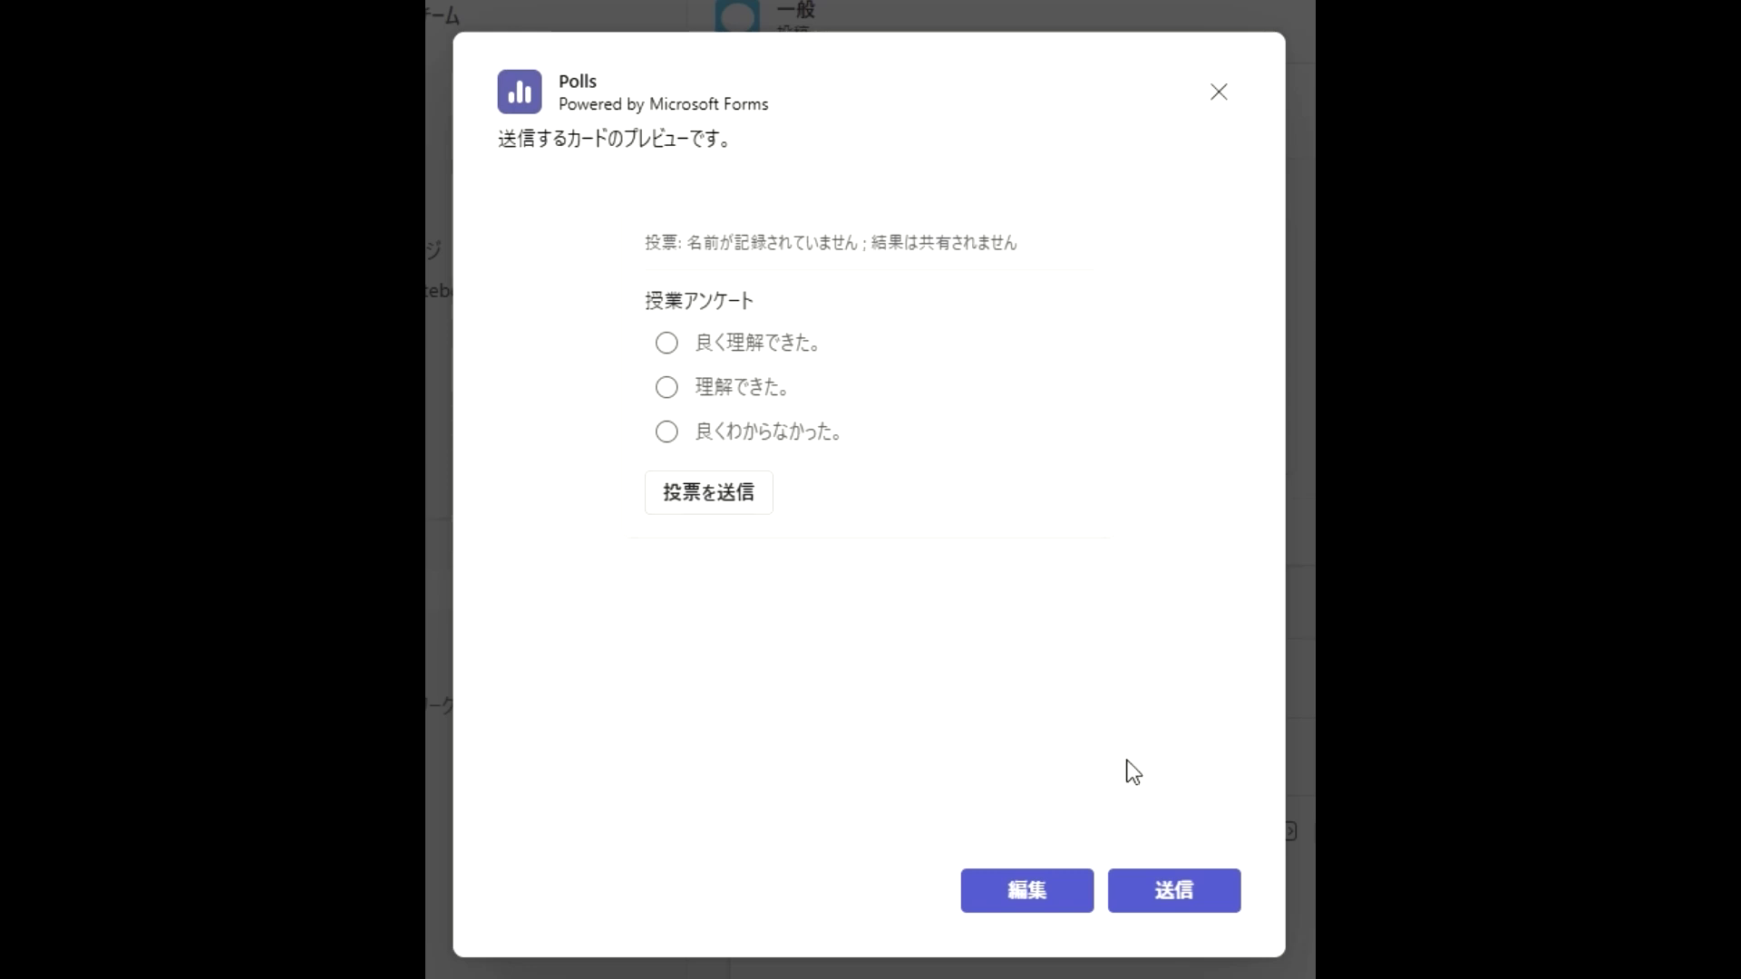
click(1187, 914)
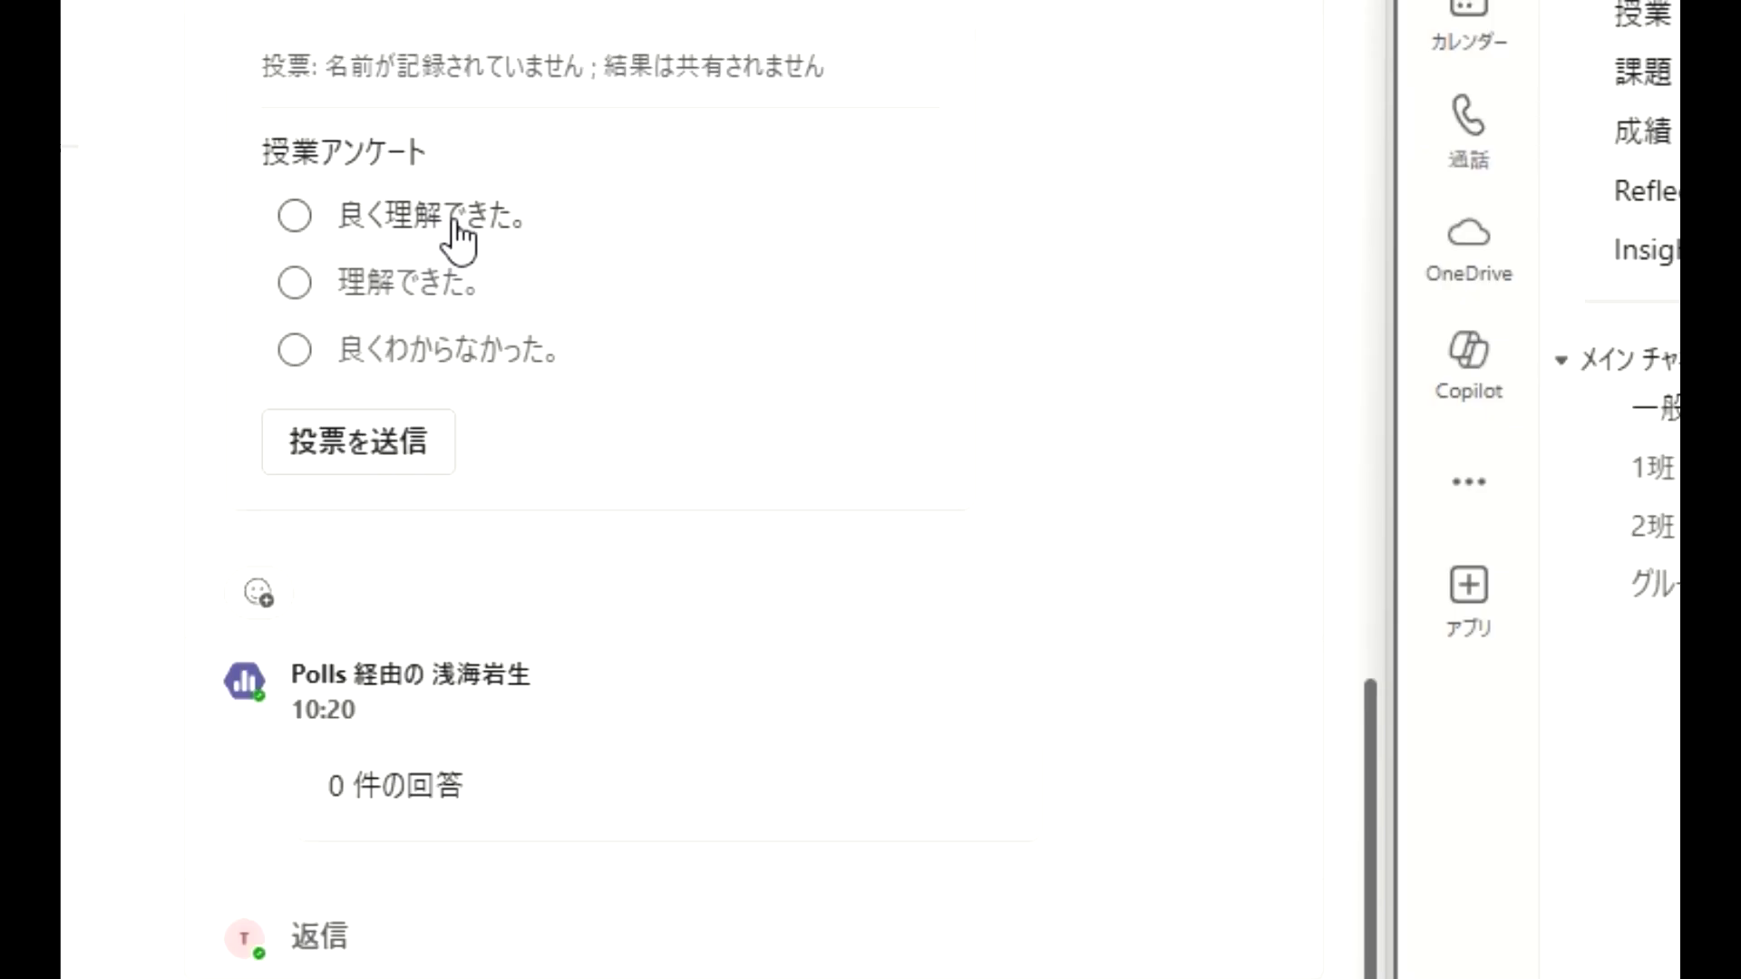
Step: In the student's Teams window, submit the vote 良く理解できた。 in the 授業アンケート poll
click(460, 241)
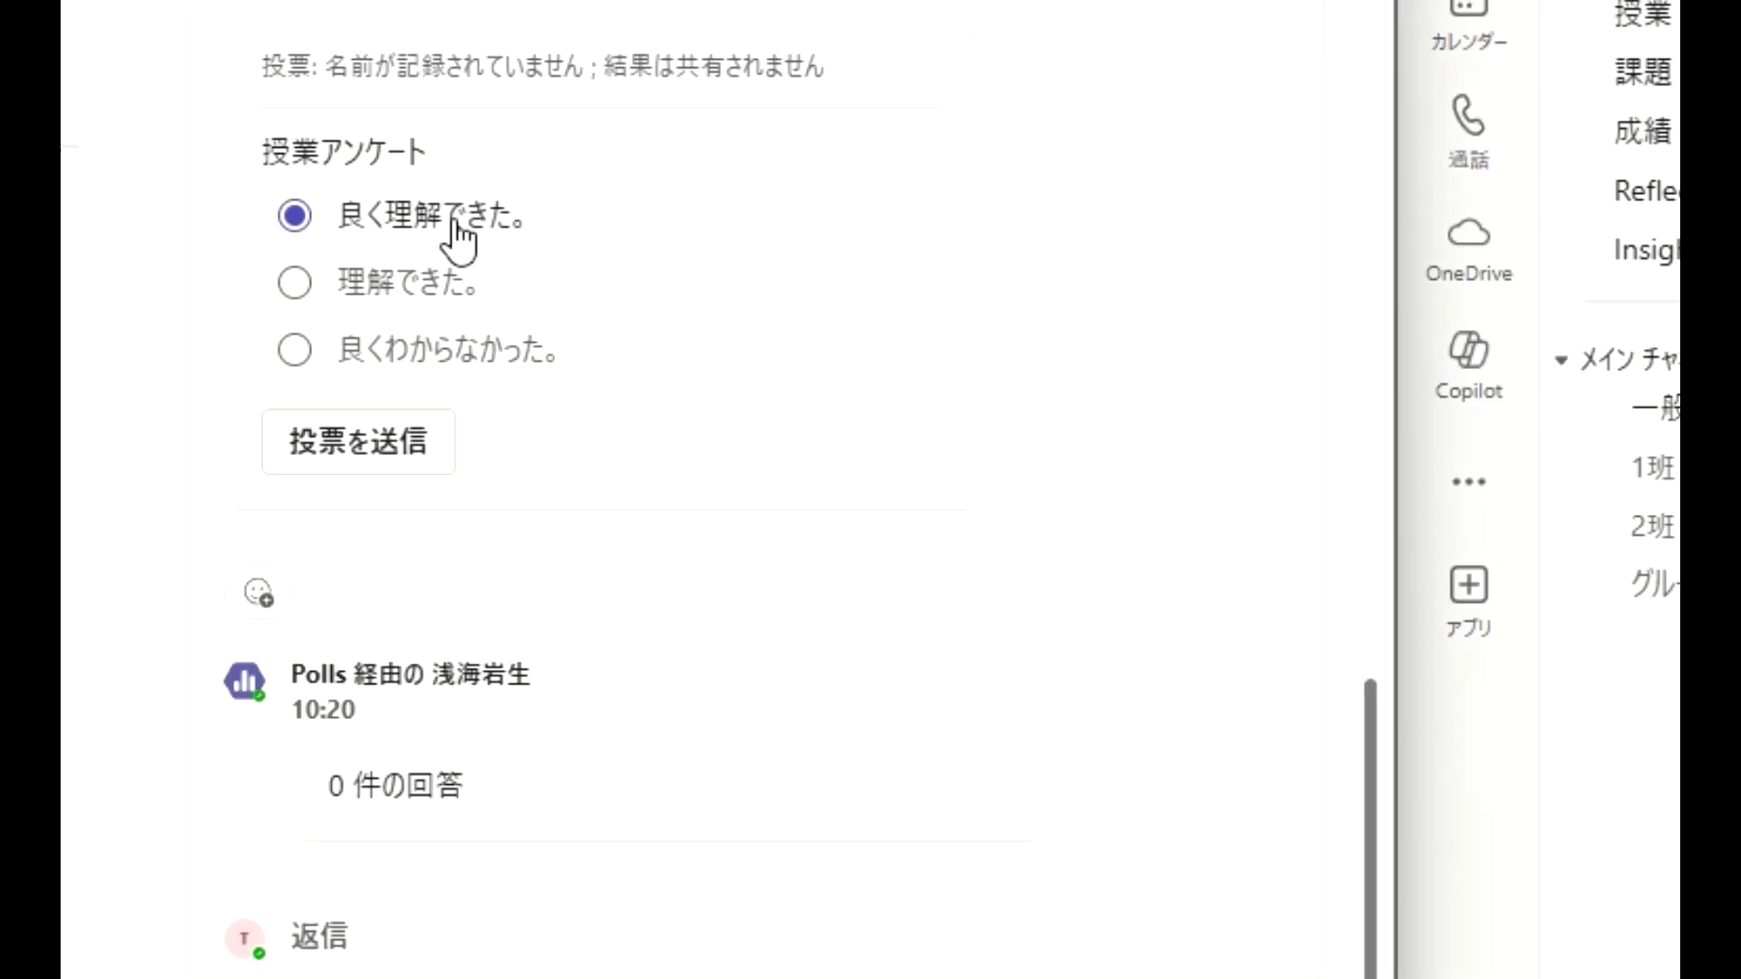
click(416, 469)
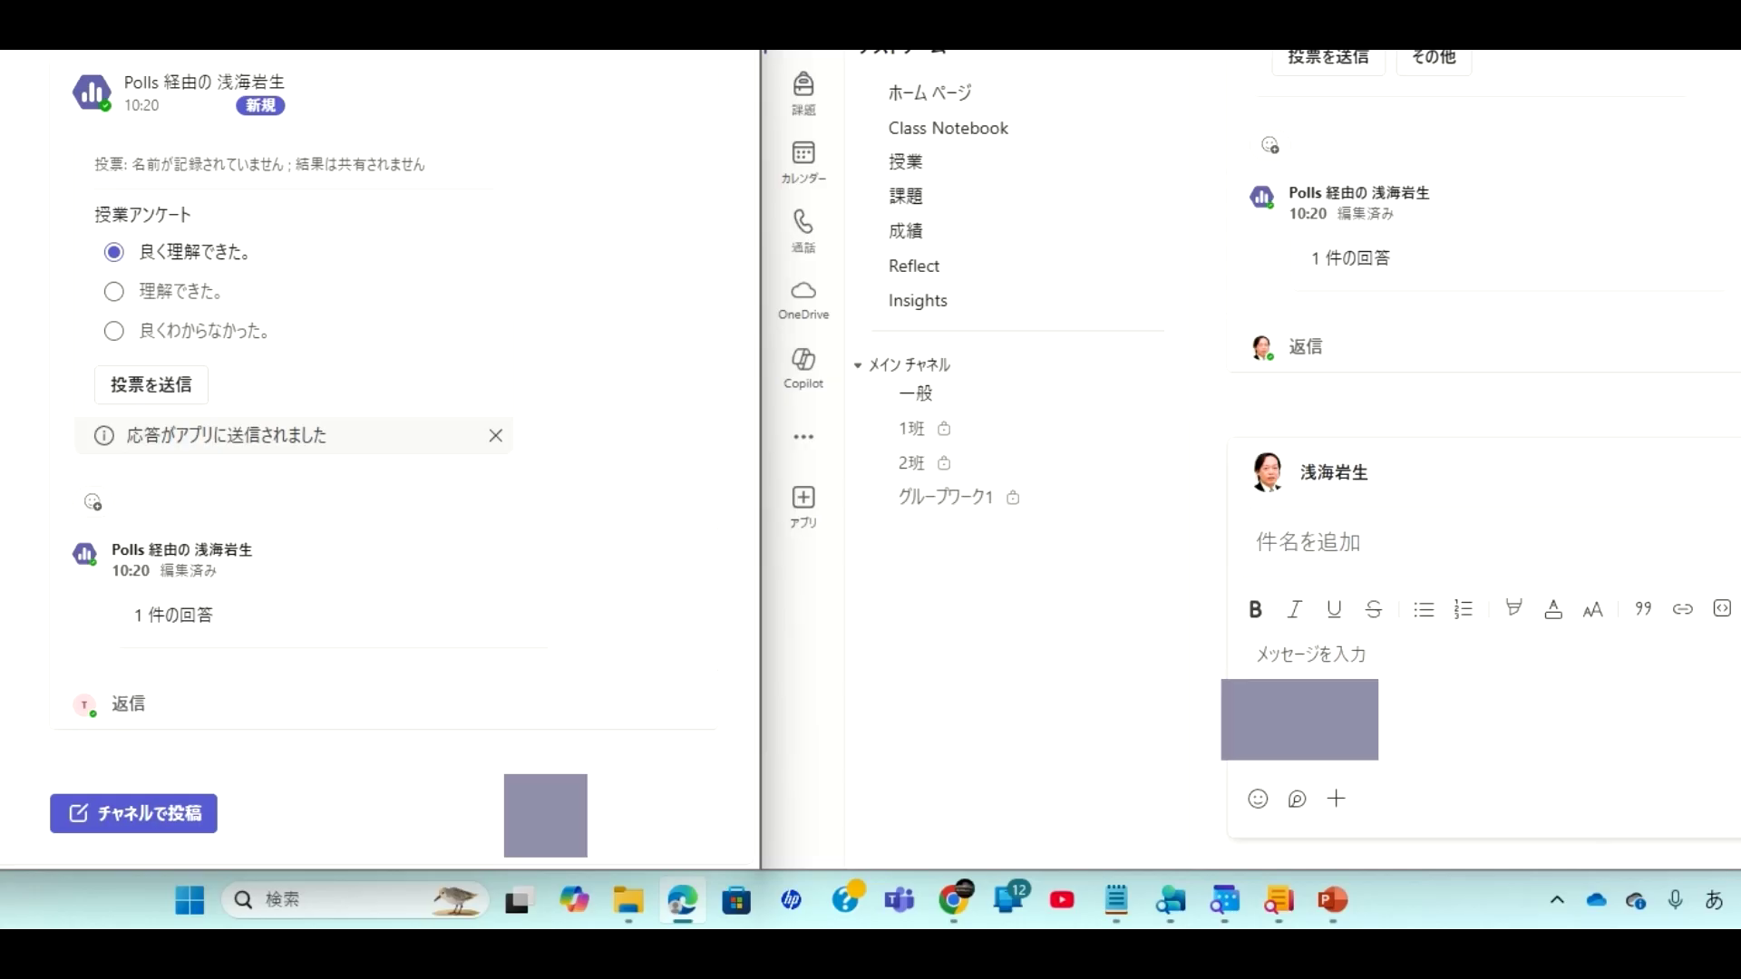
Step: From the teacher's Teams window, open the 授業アンケート response summary in Microsoft Forms, review it and return to the channel
click(1392, 298)
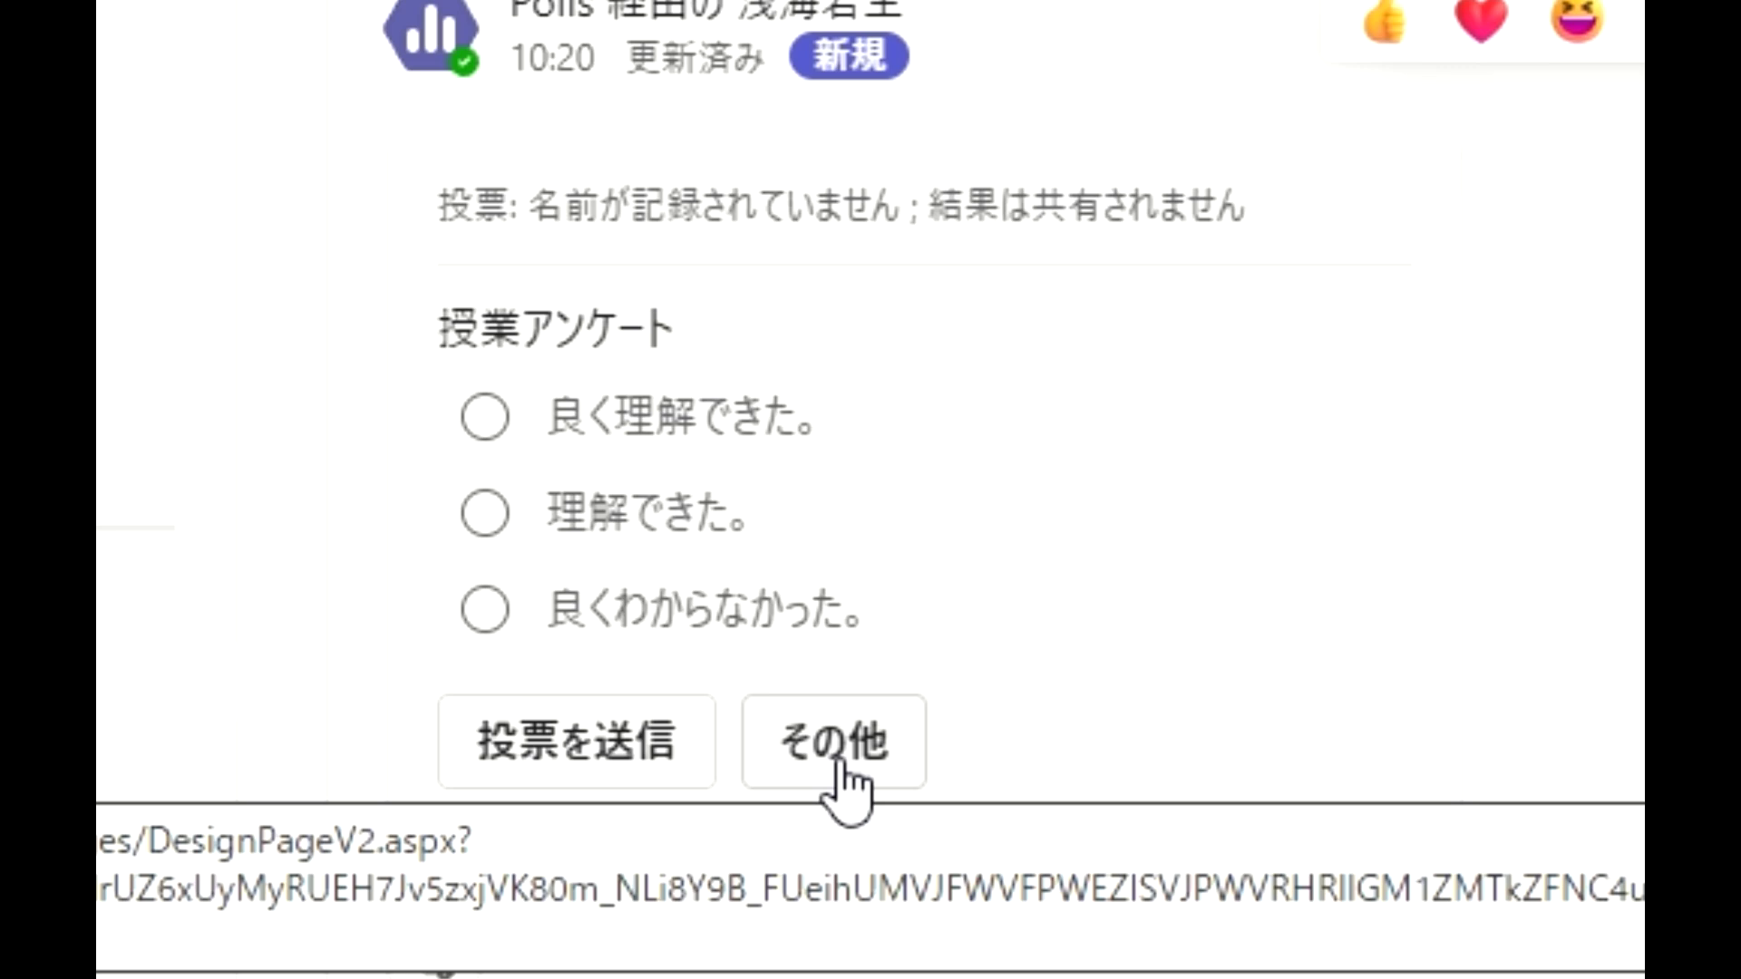
click(838, 766)
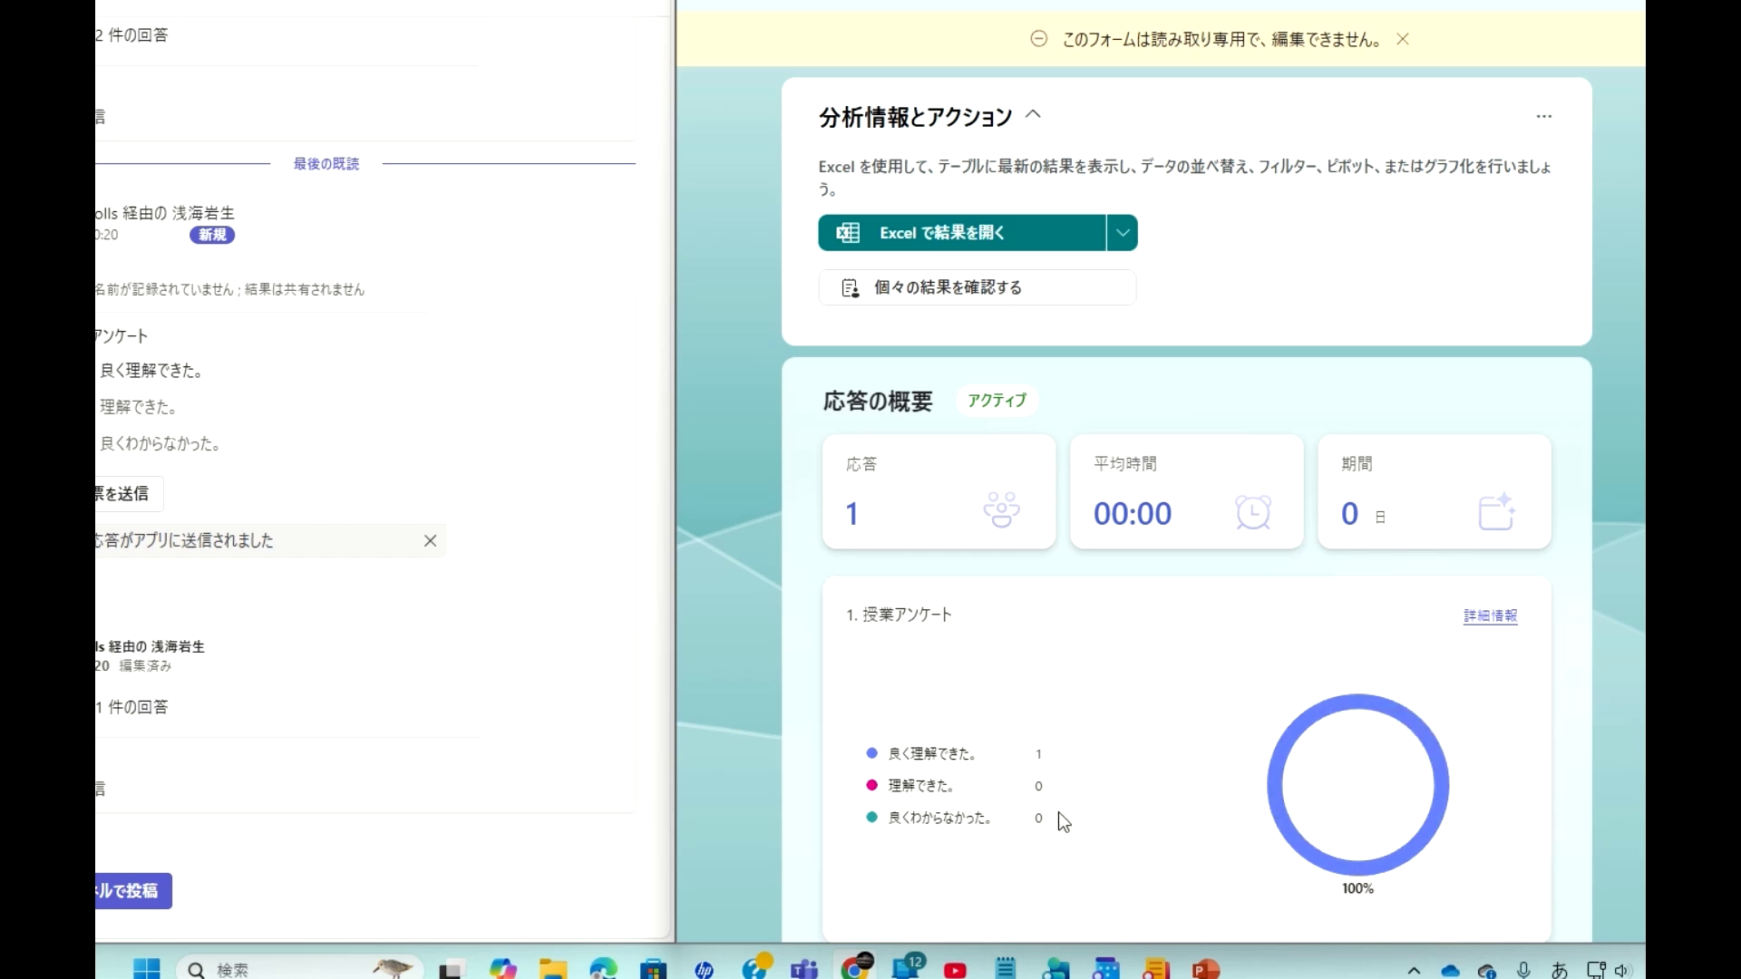
mouse_move(992, 783)
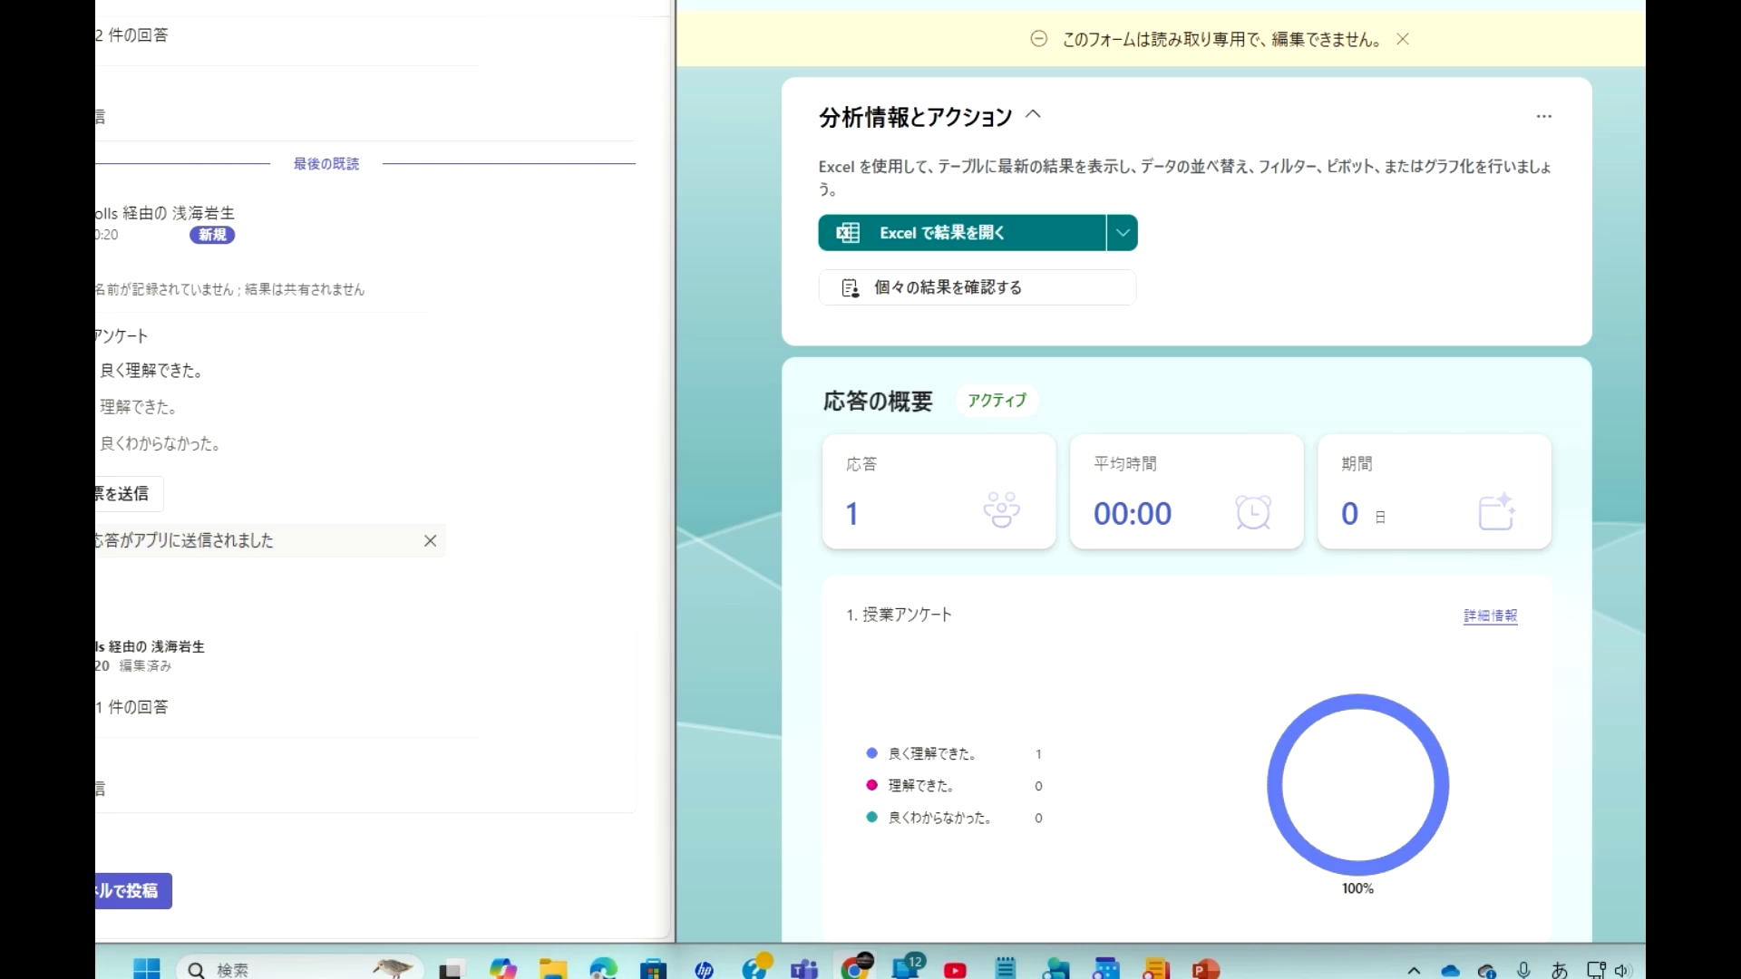
key(ctrl+w)
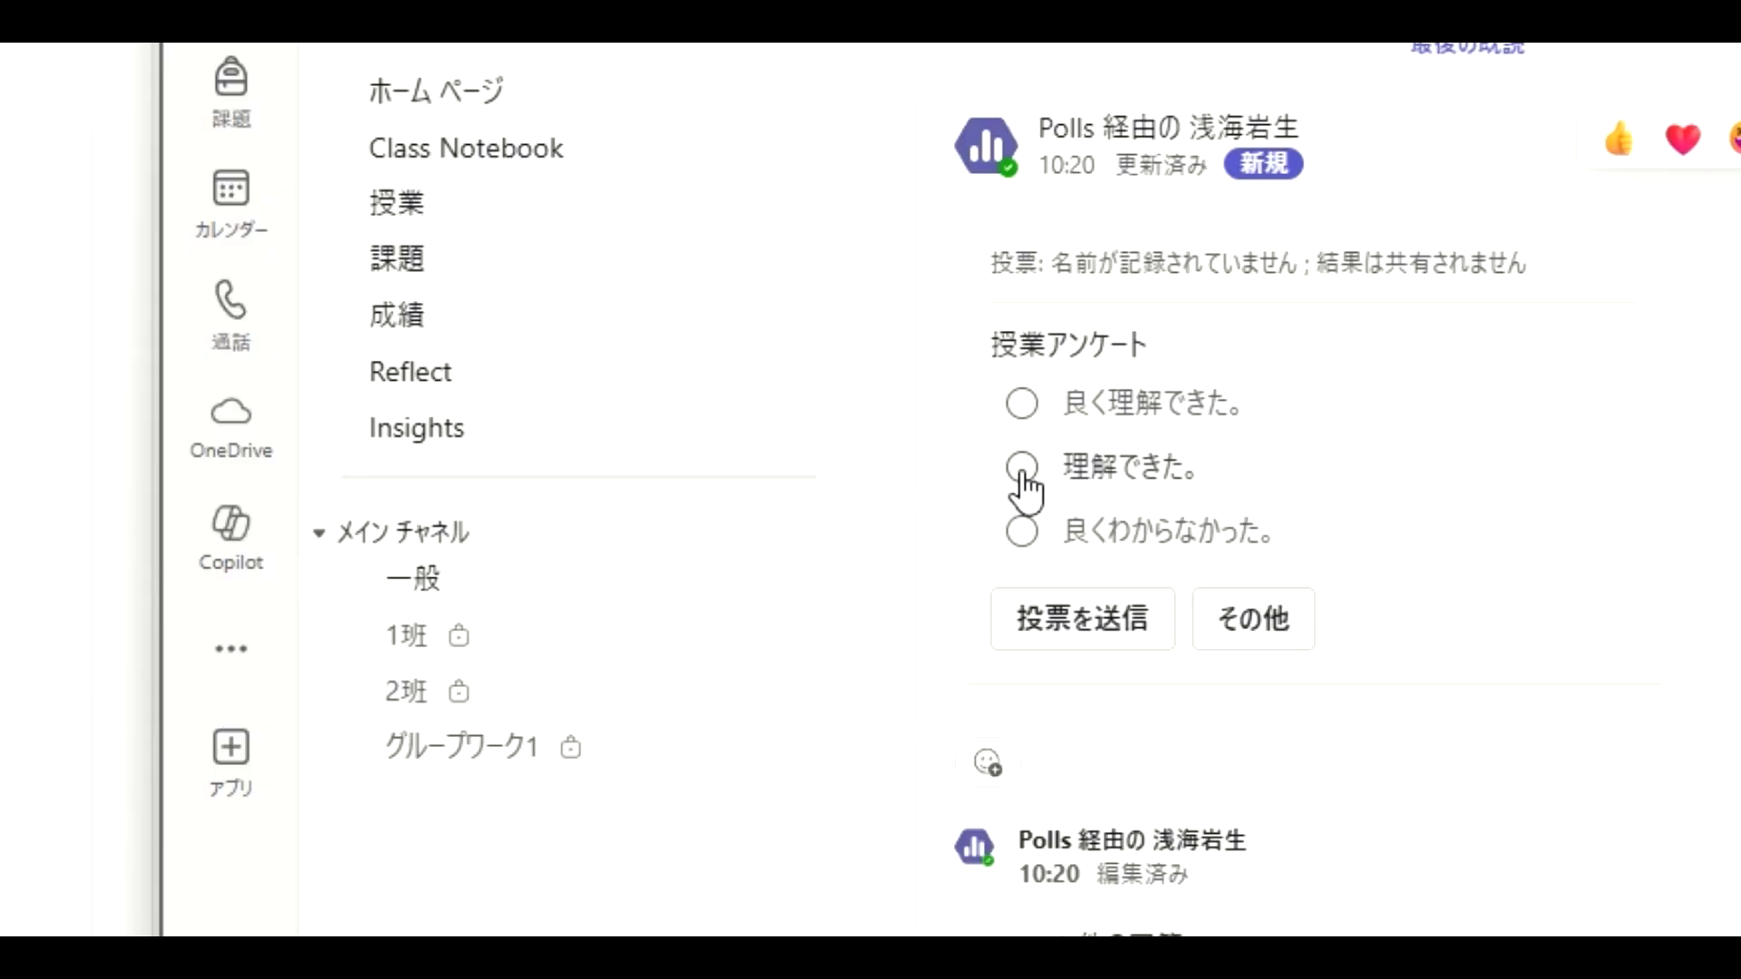
Step: Submit the vote 理解できた。 in the poll from the teacher's window and open its response summary again
click(1167, 439)
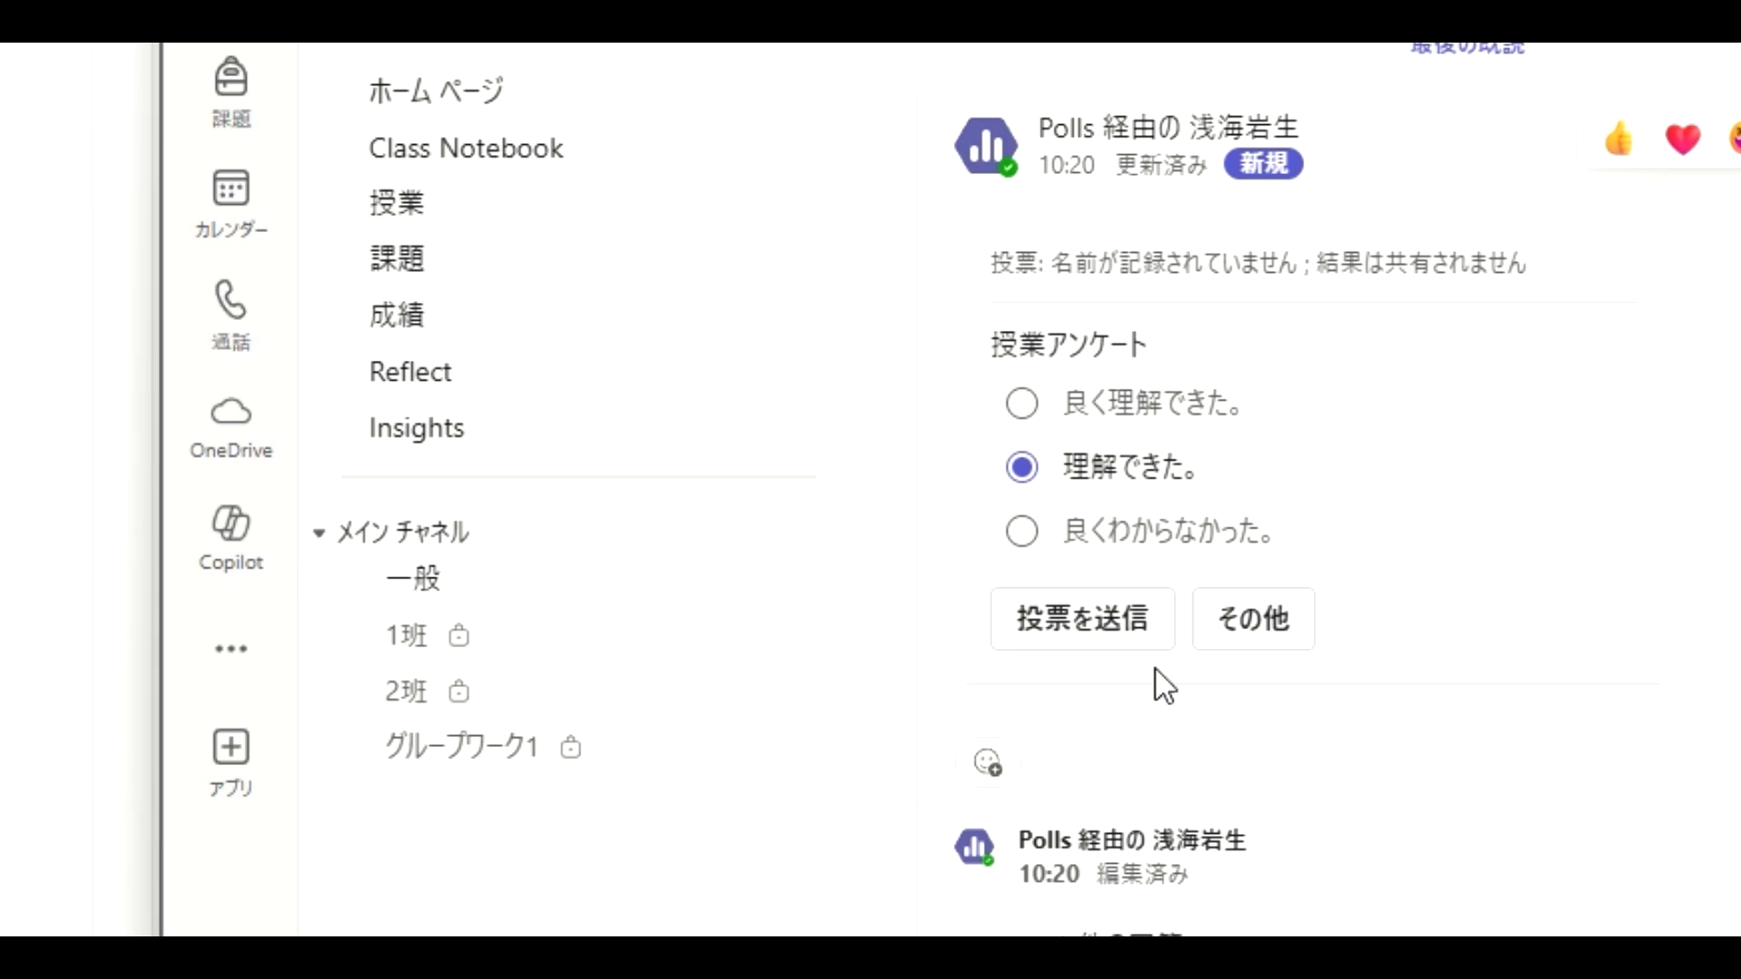
click(1074, 620)
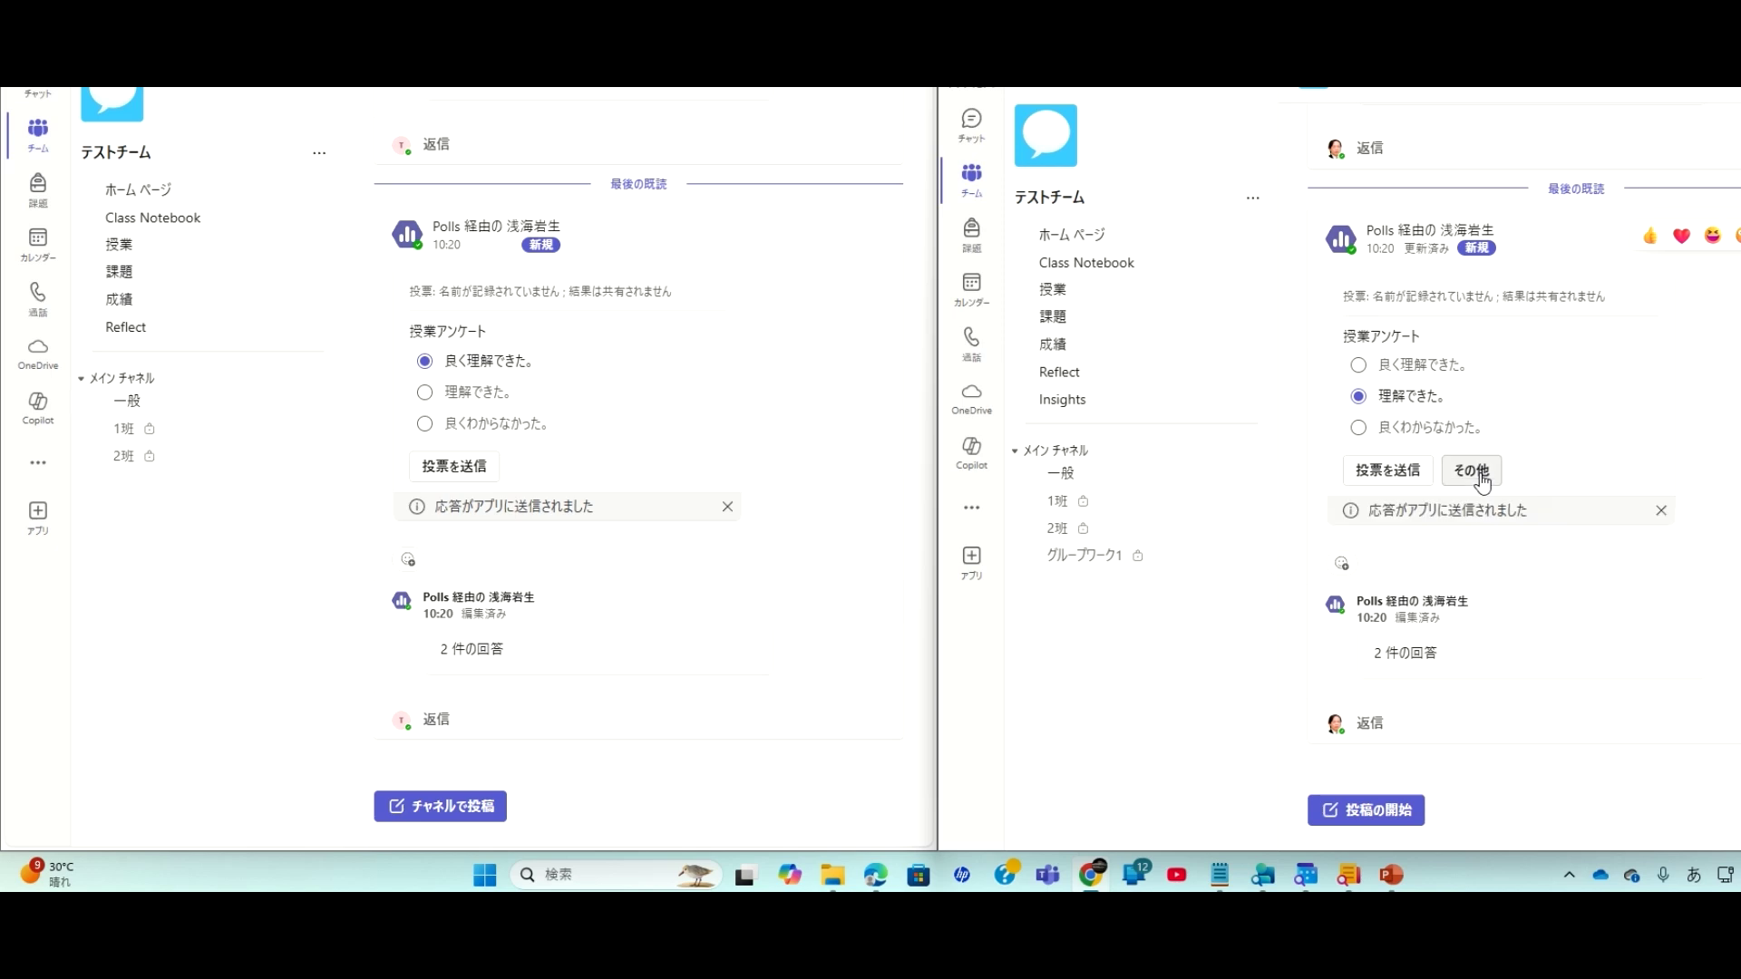
click(1478, 473)
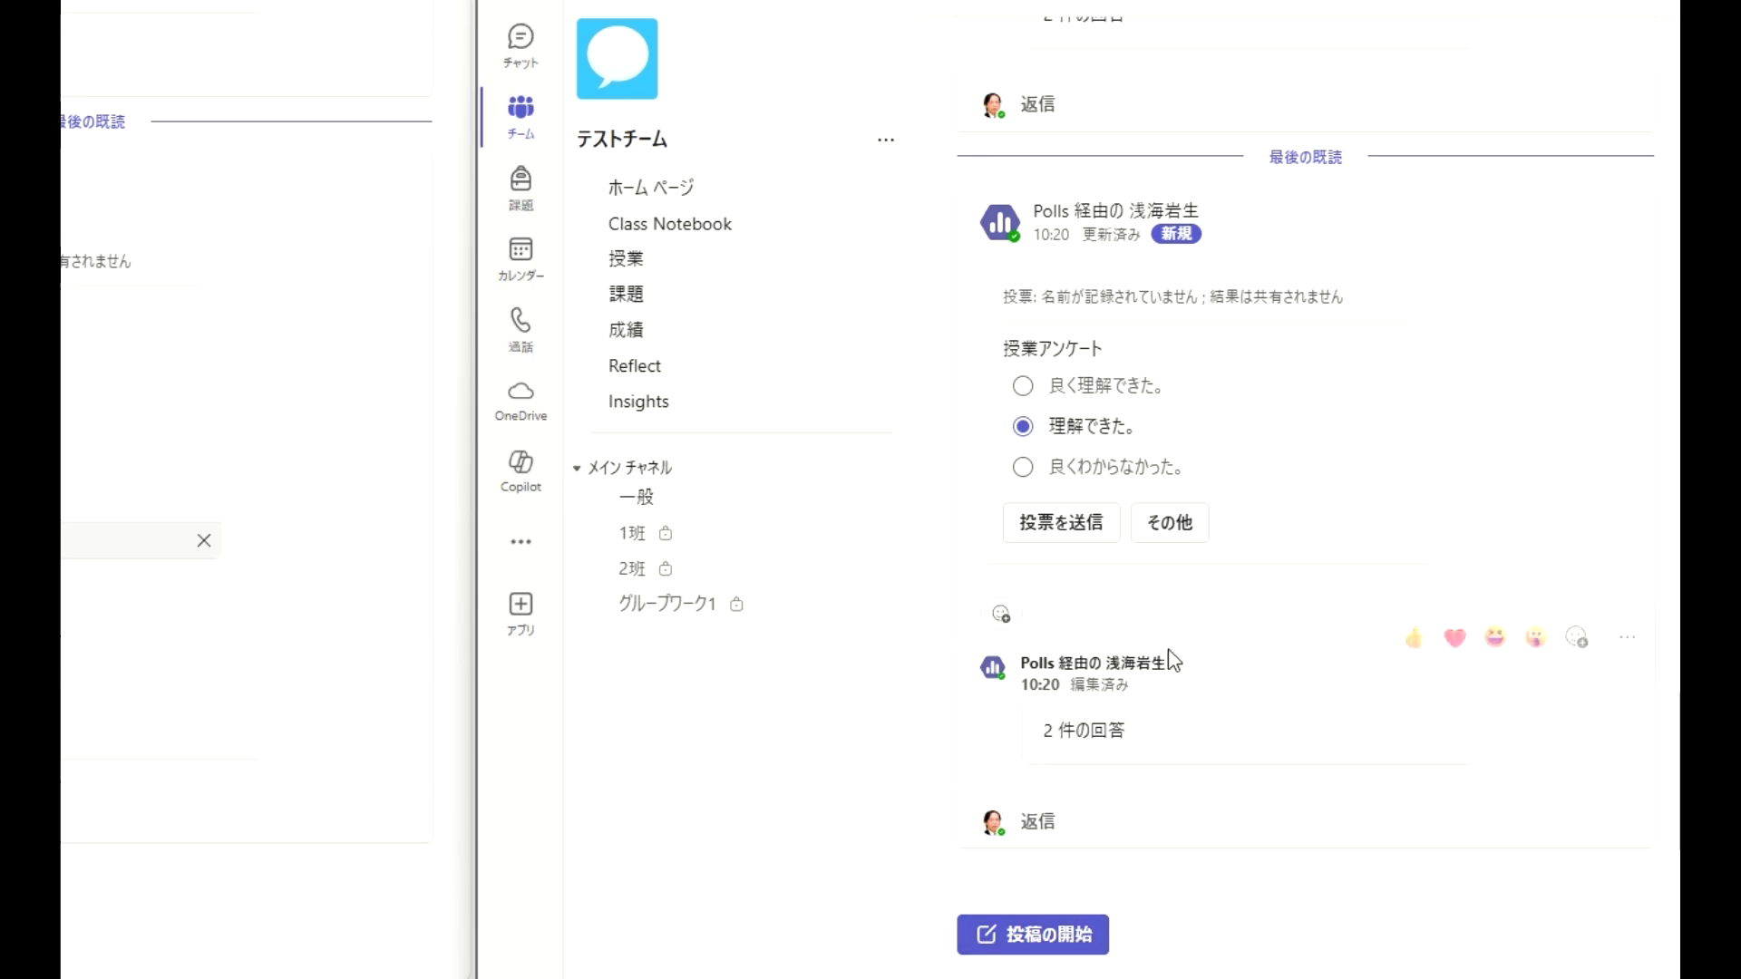
Step: Start another channel post with a new Polls poll and enter アンケート2 as its question
click(1077, 947)
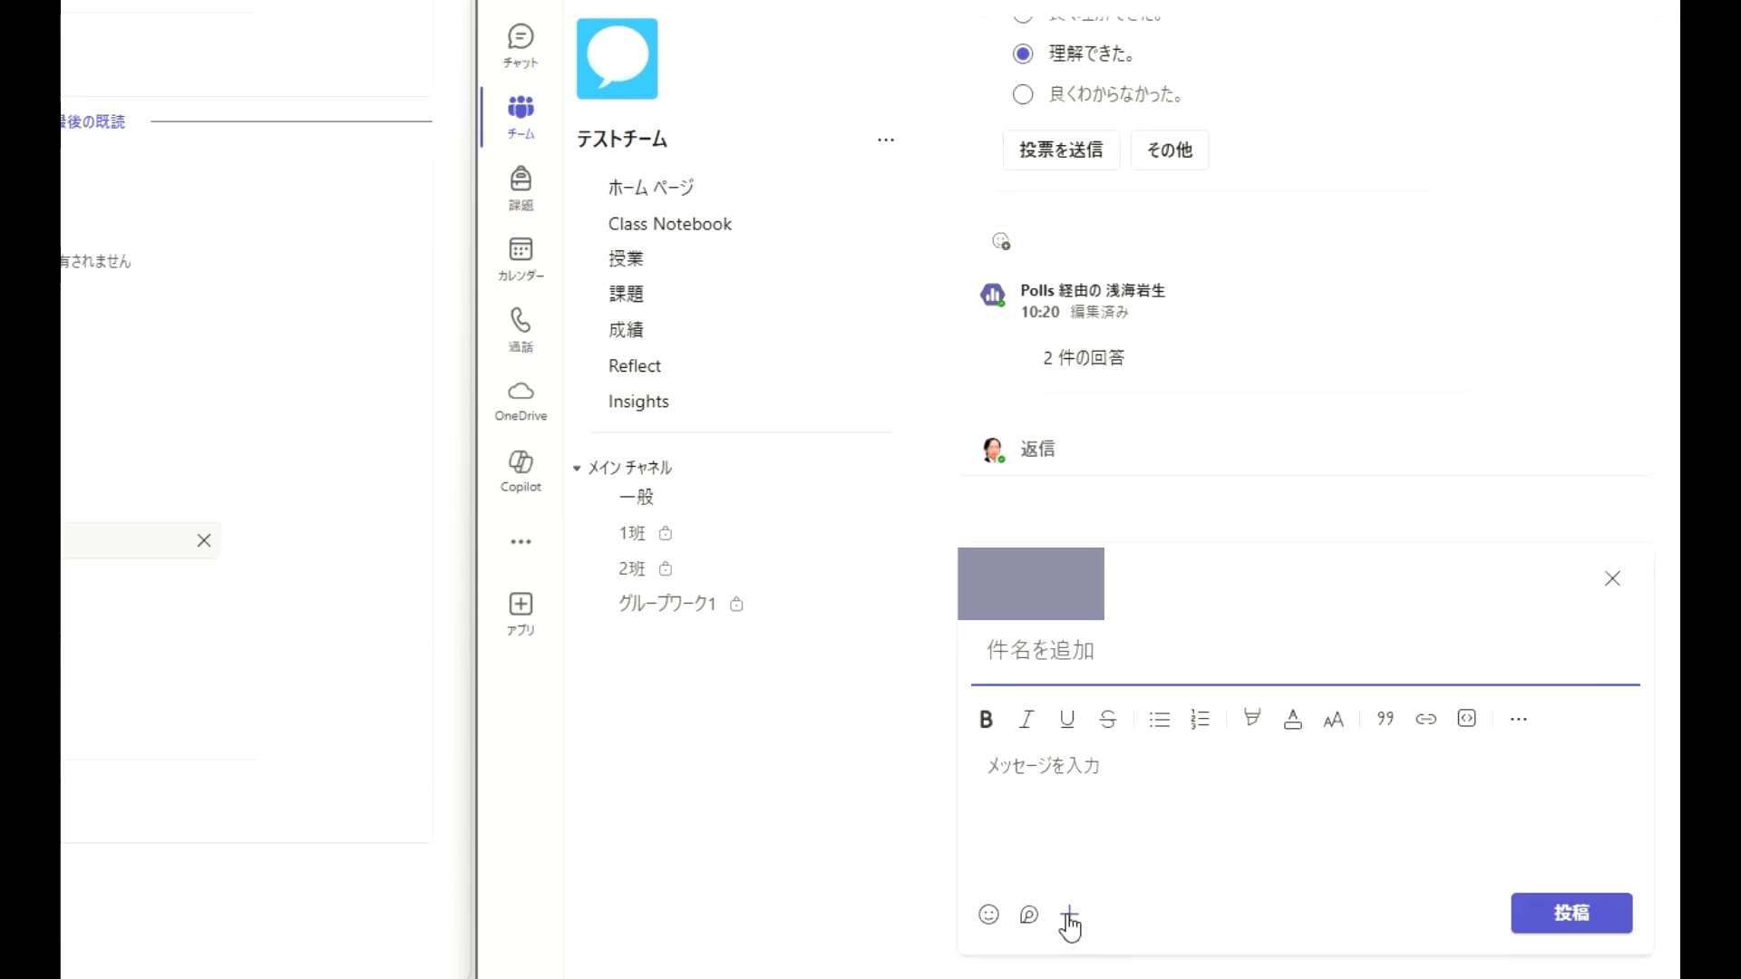
click(1070, 917)
scroll(1002, 635, down, 1)
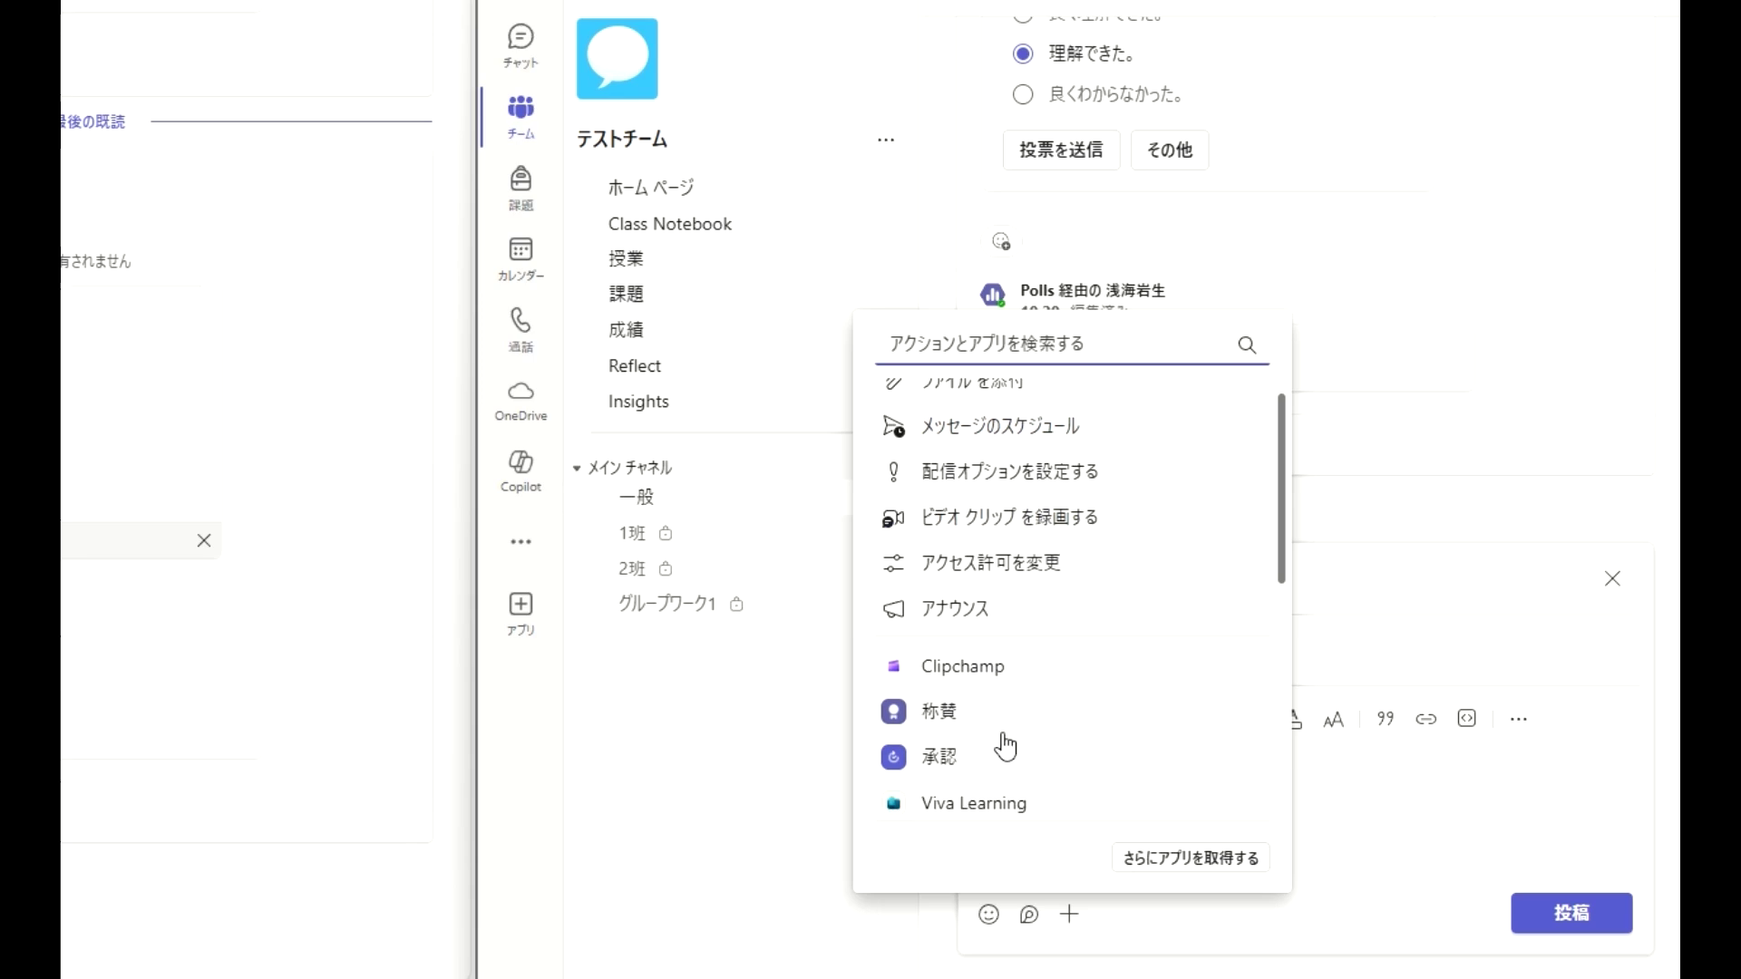
scroll(1004, 745, down, 5)
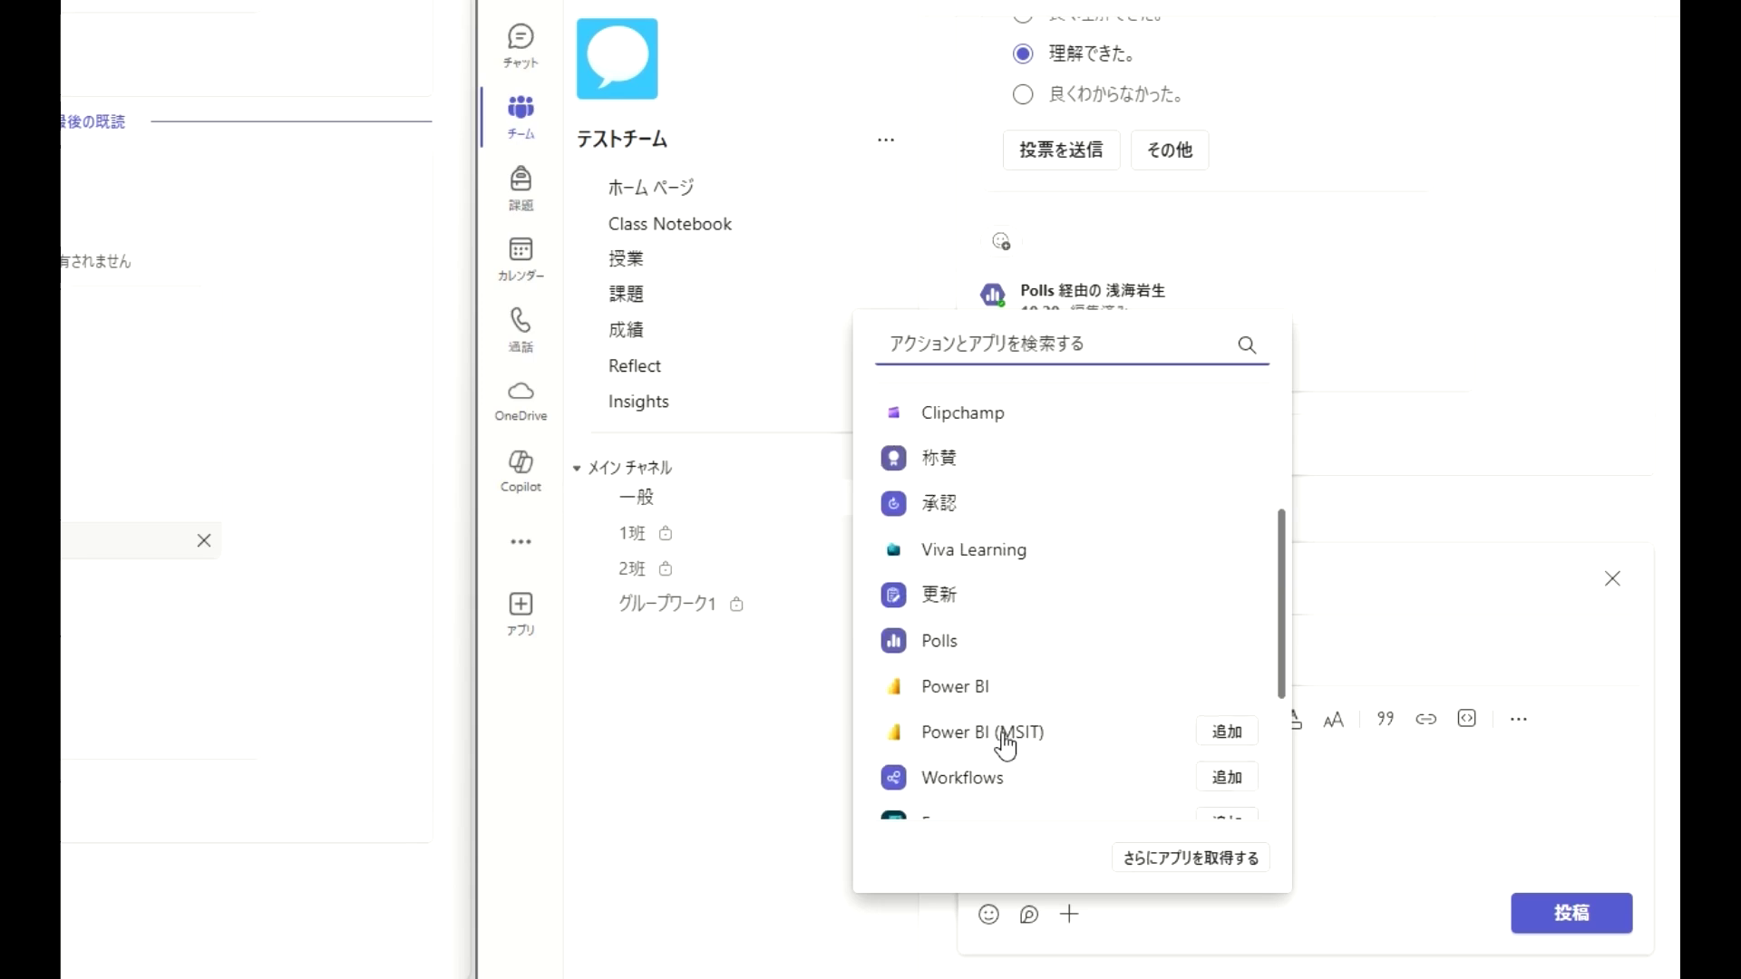
click(978, 644)
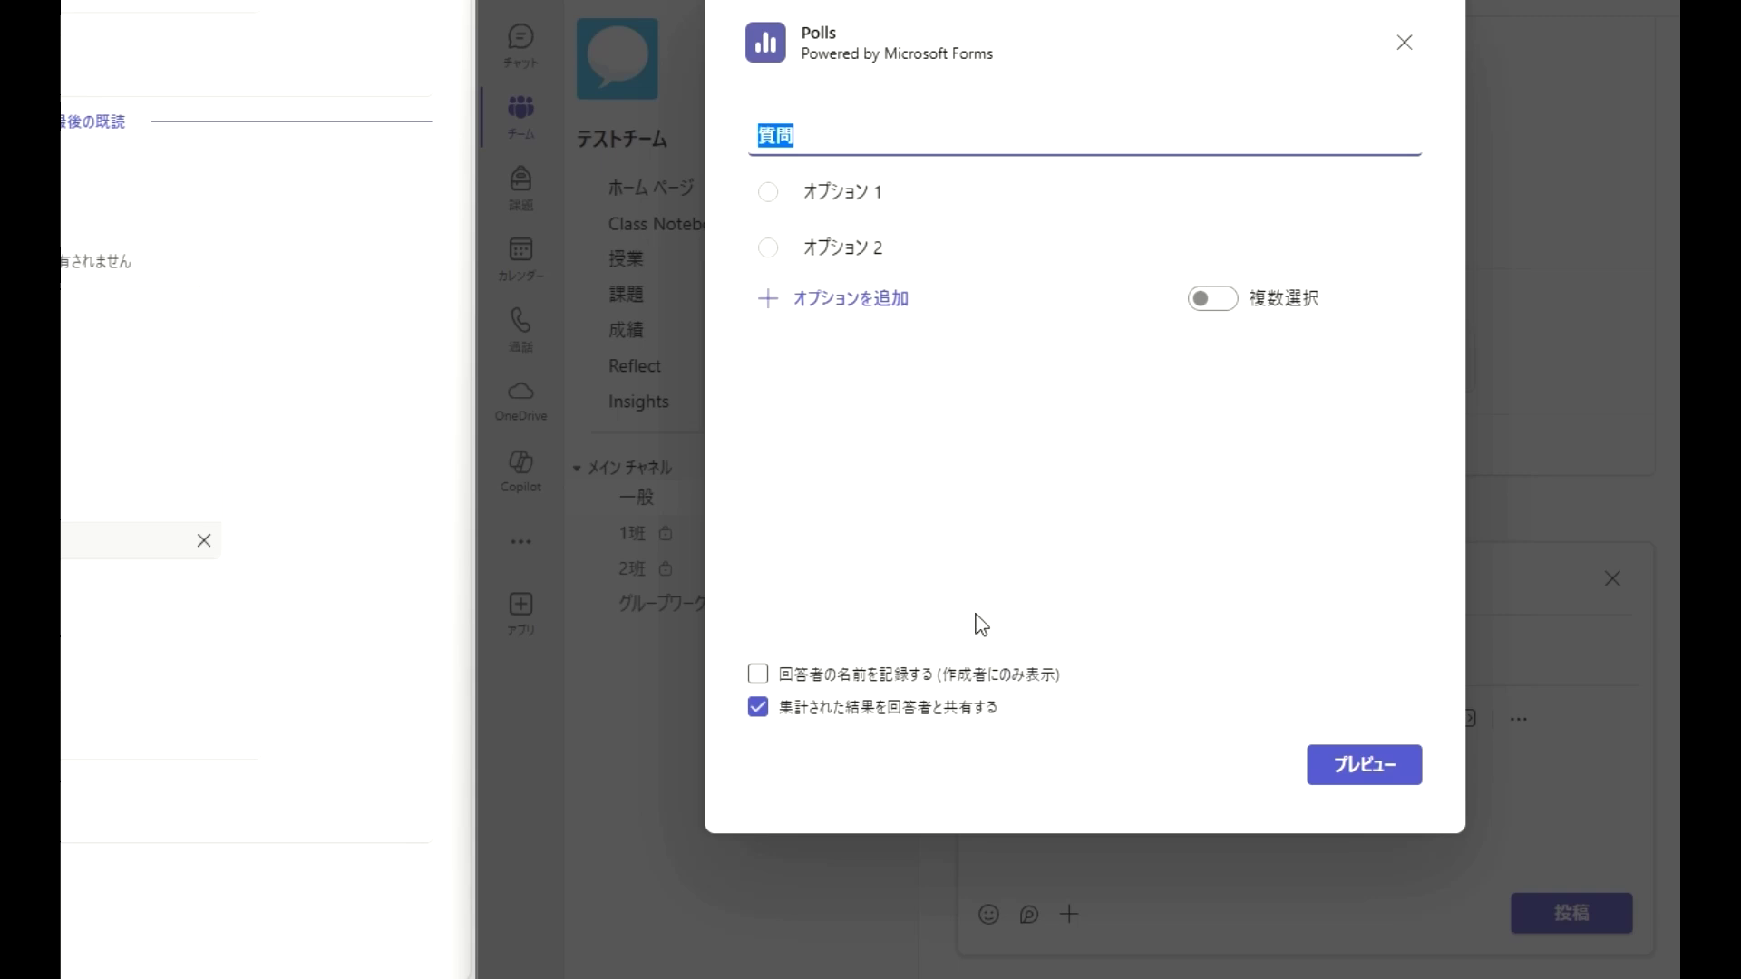
text(アンケート2)
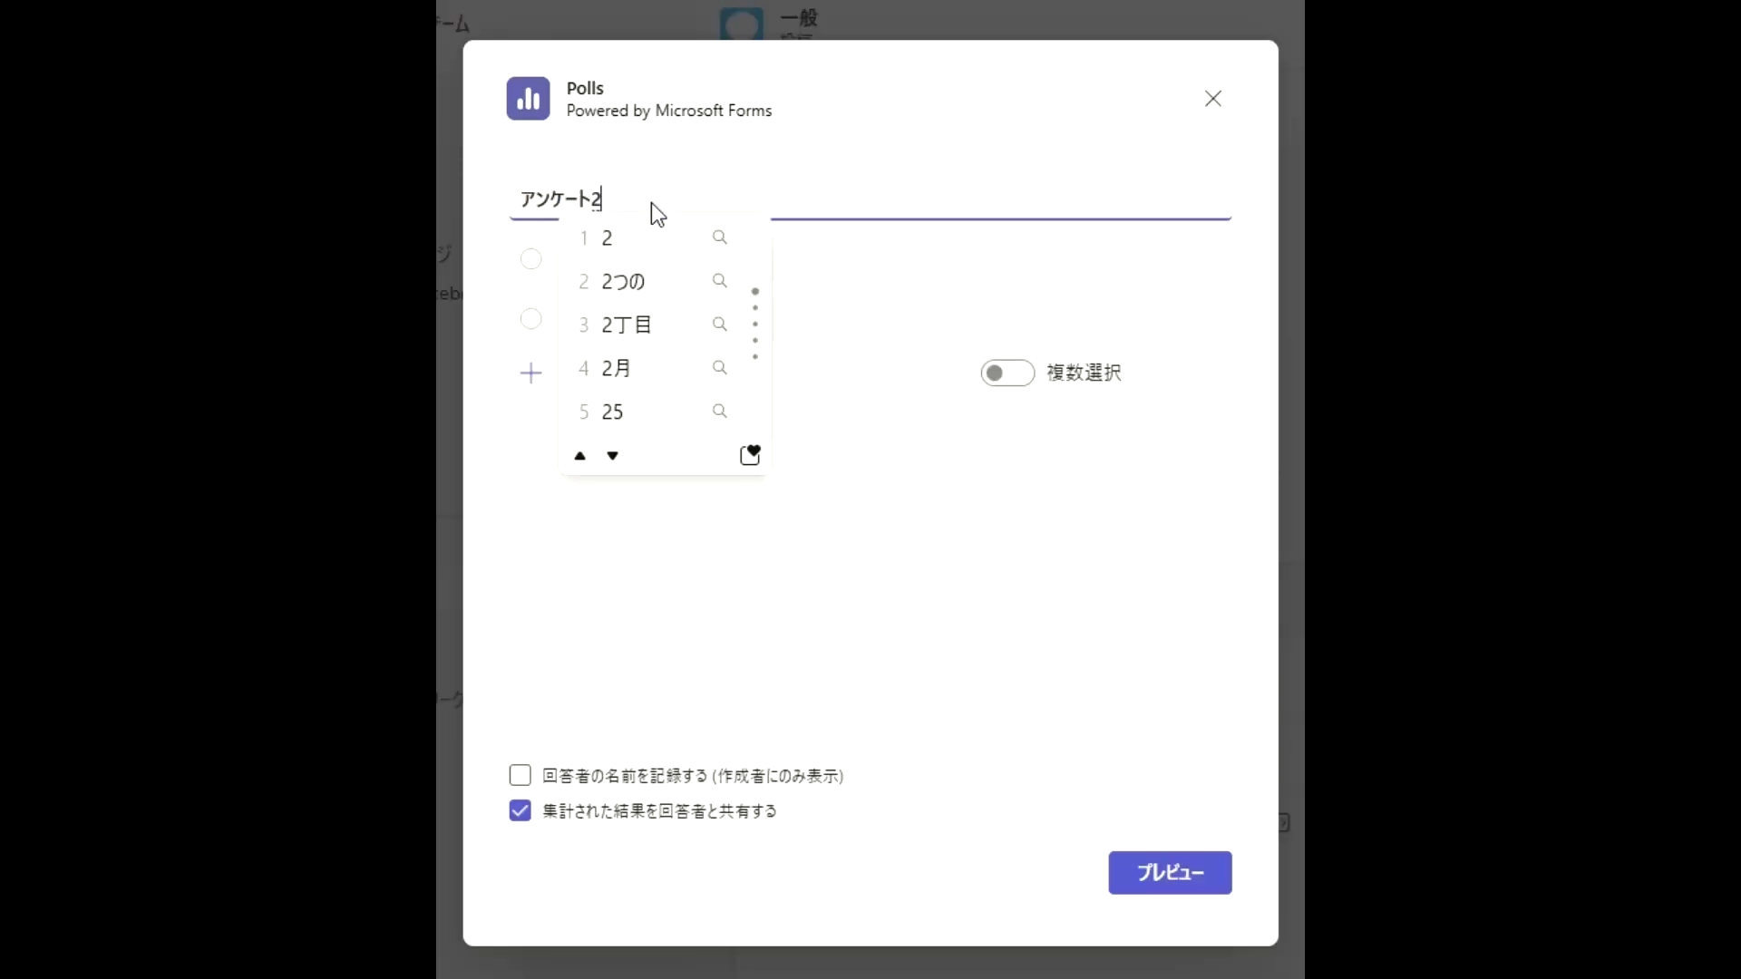
key(Return)
Step: Set the two answer options of アンケート2 to よく理解できた and わからなかった
click(695, 266)
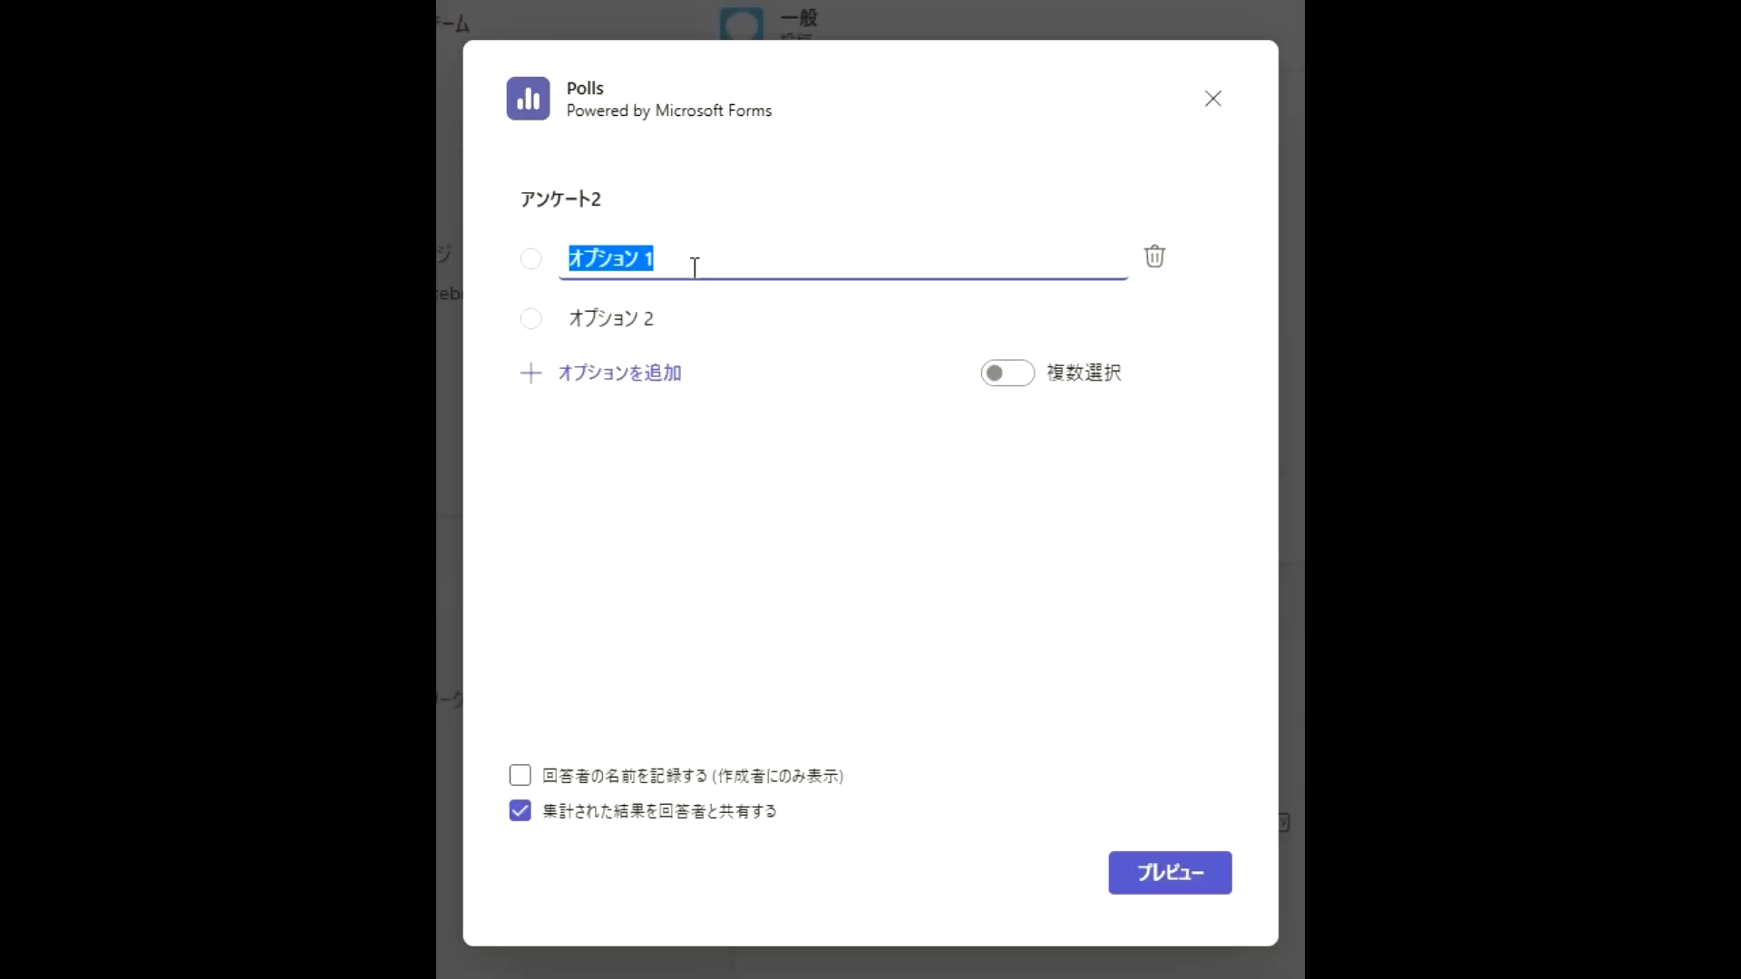
text(よく理解できた)
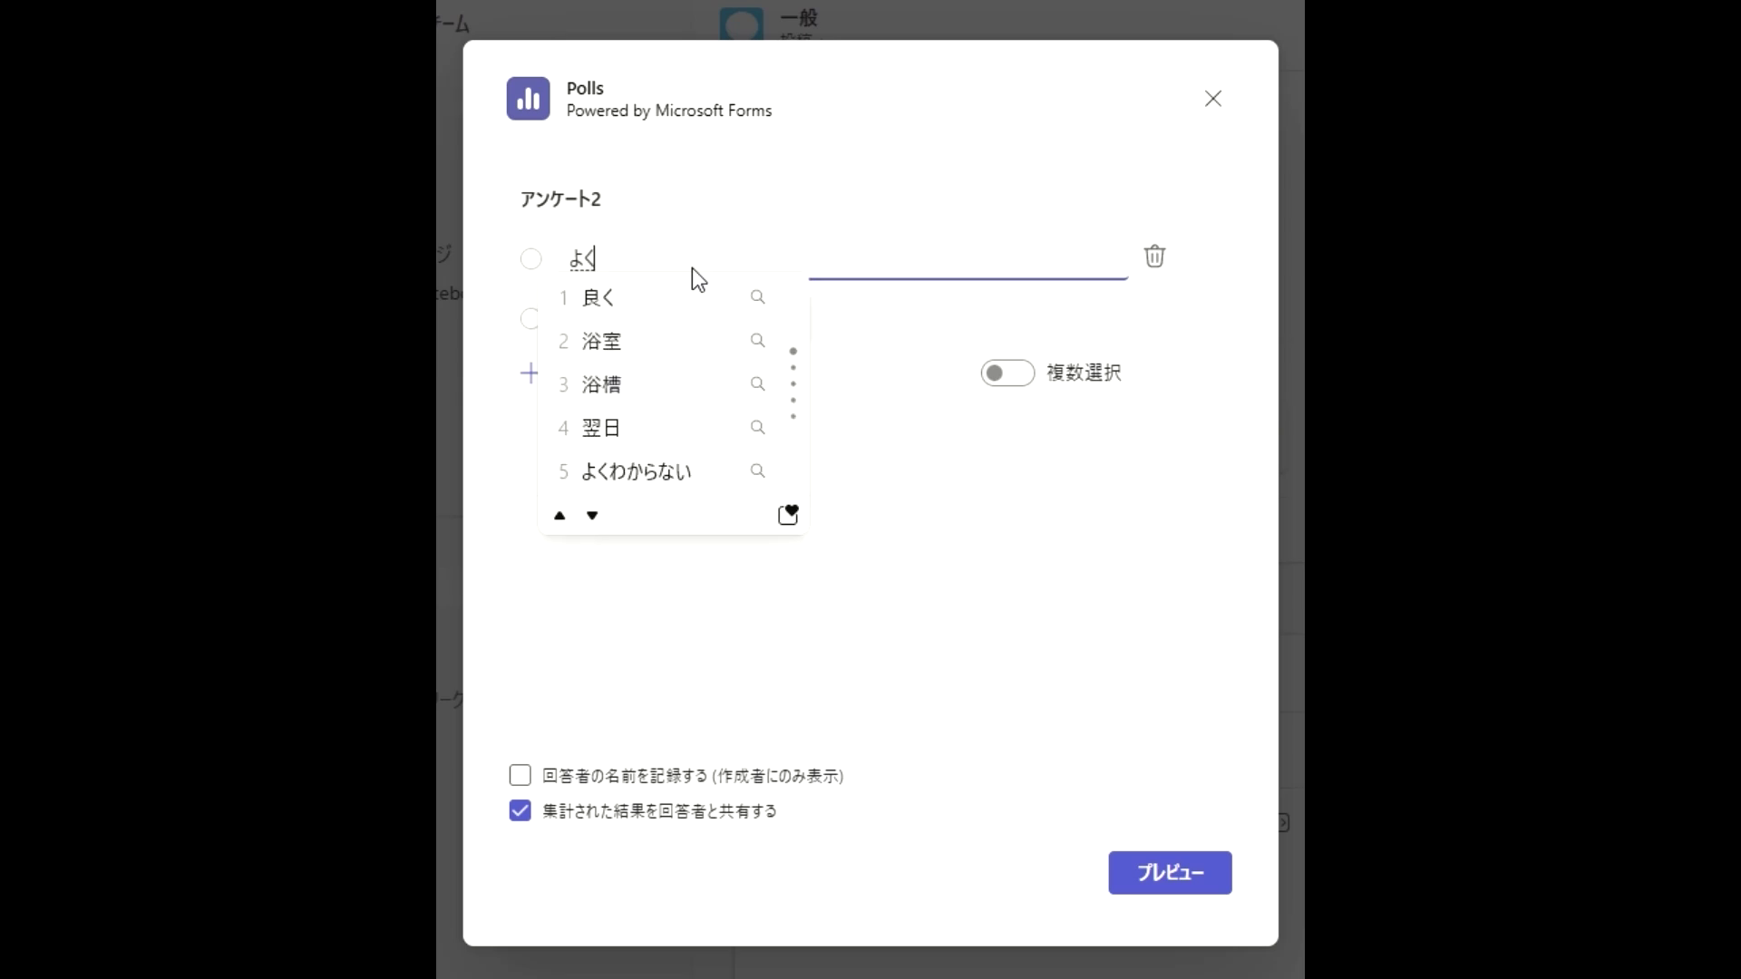
key(Return)
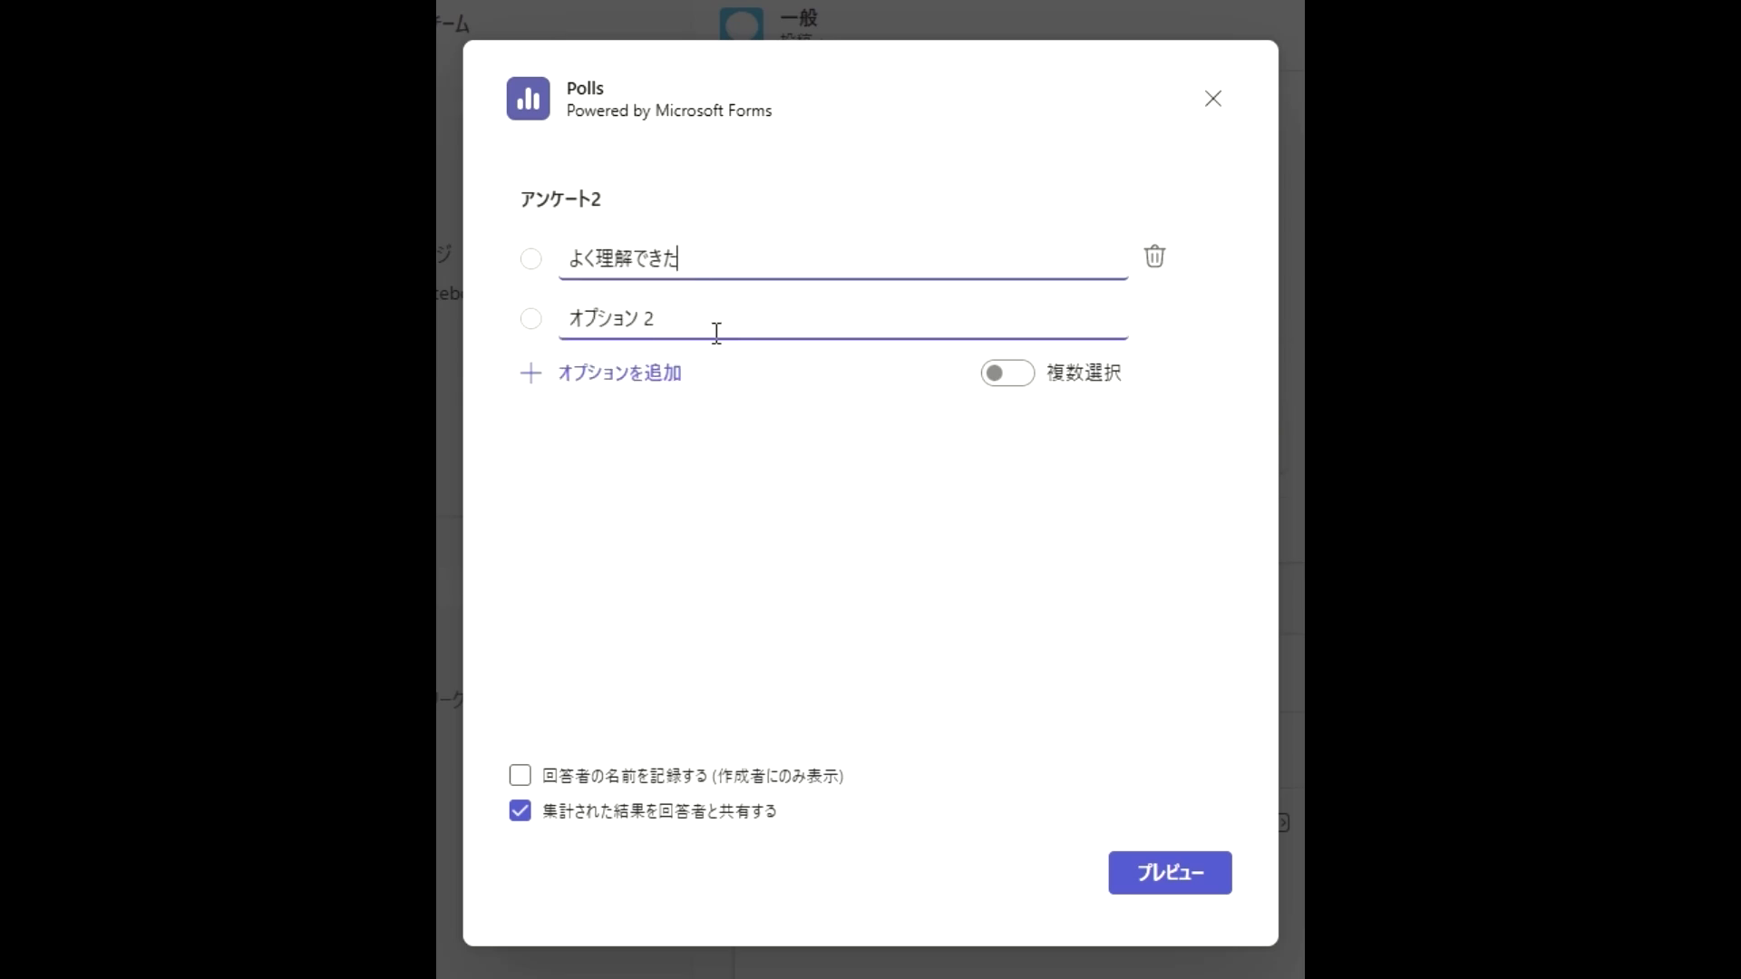
click(762, 327)
text(わからなかった)
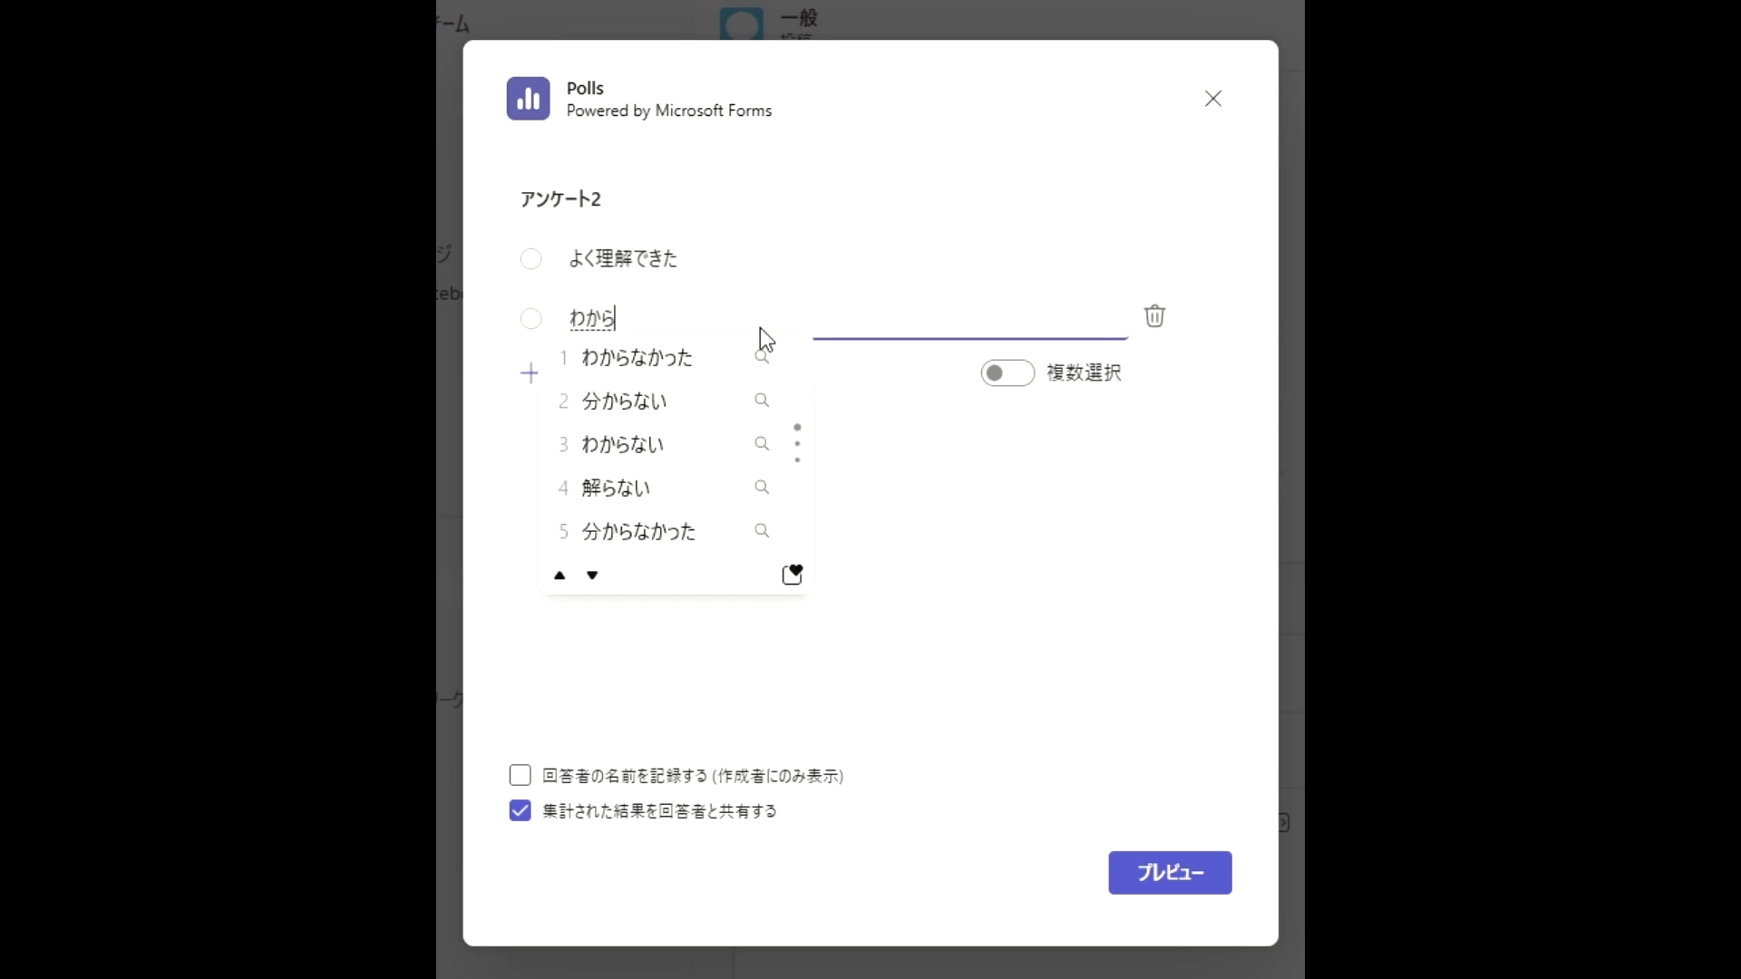
key(Return)
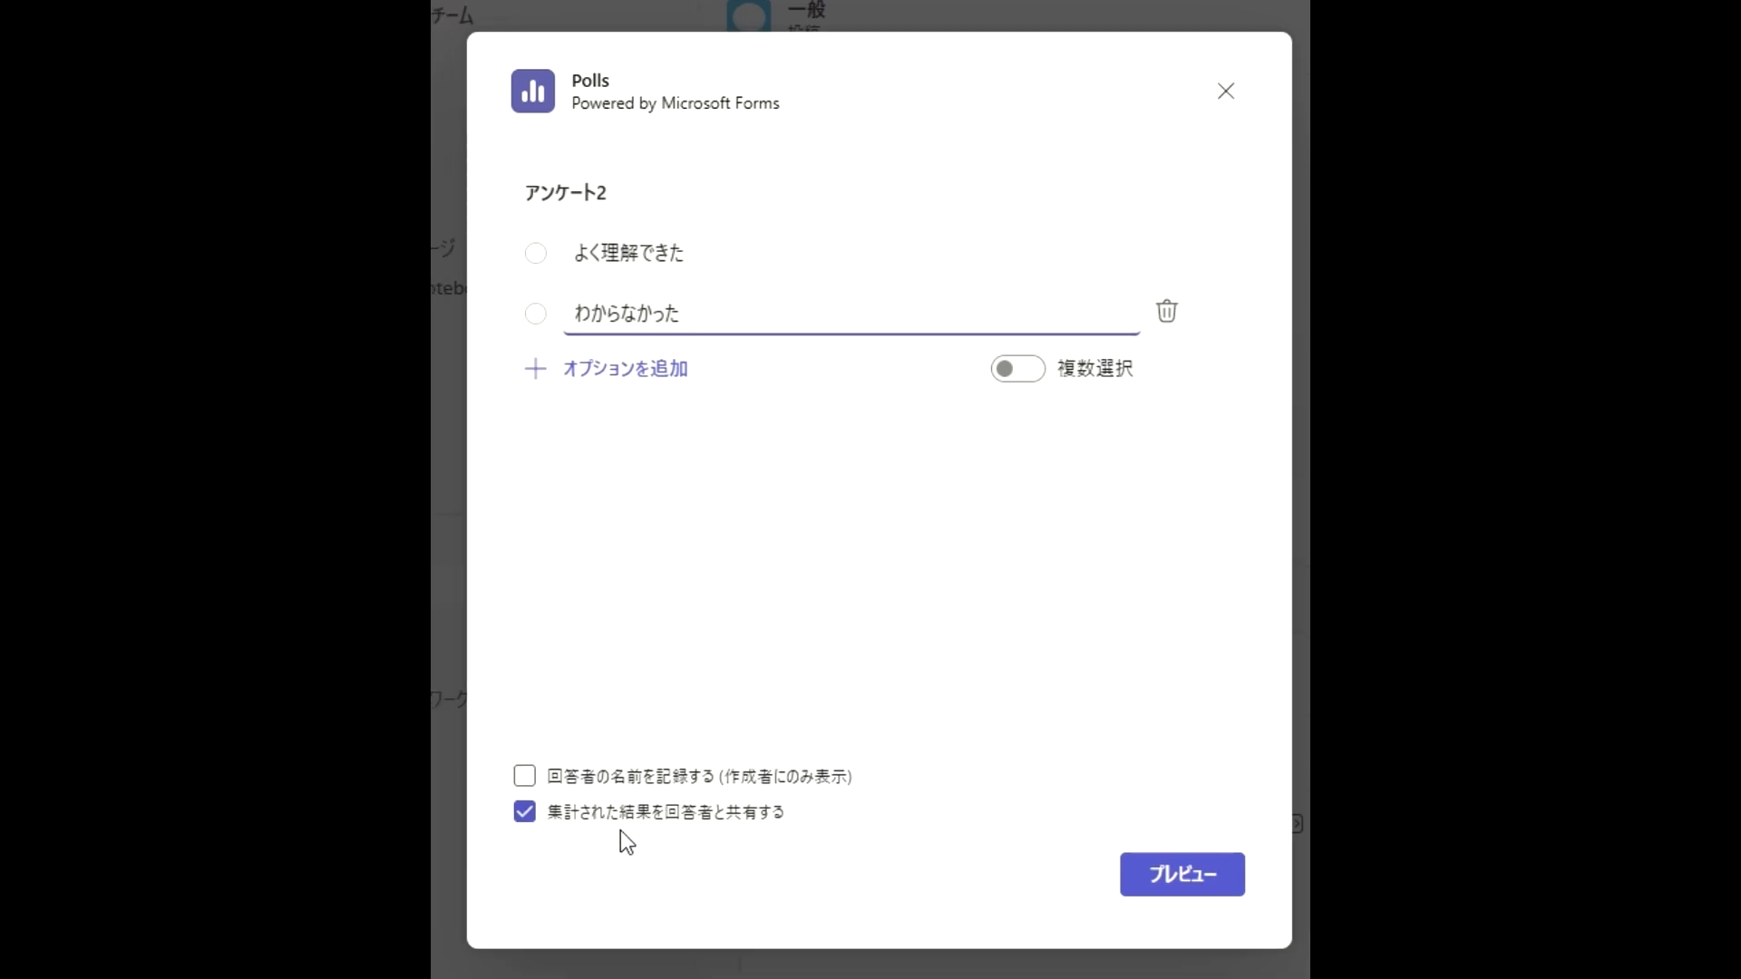
Step: Preview and post the アンケート2 poll to the channel, and submit the vote よく理解できた from both the student's and the teacher's windows
click(1193, 891)
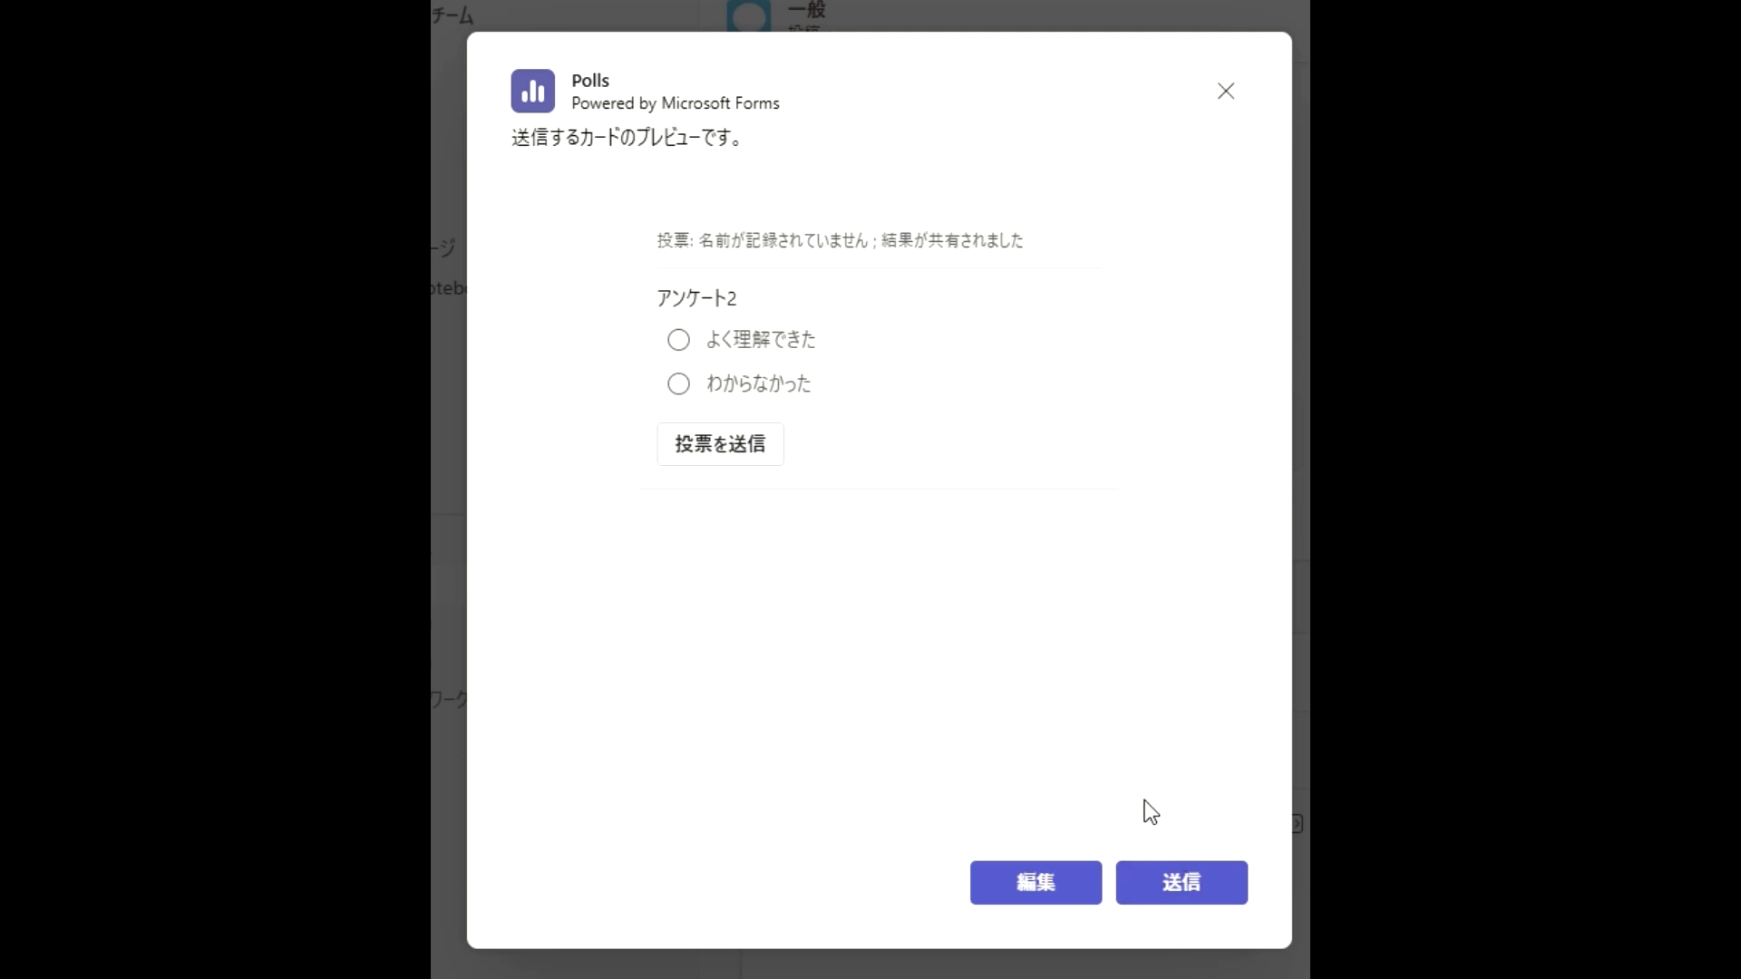
click(1189, 885)
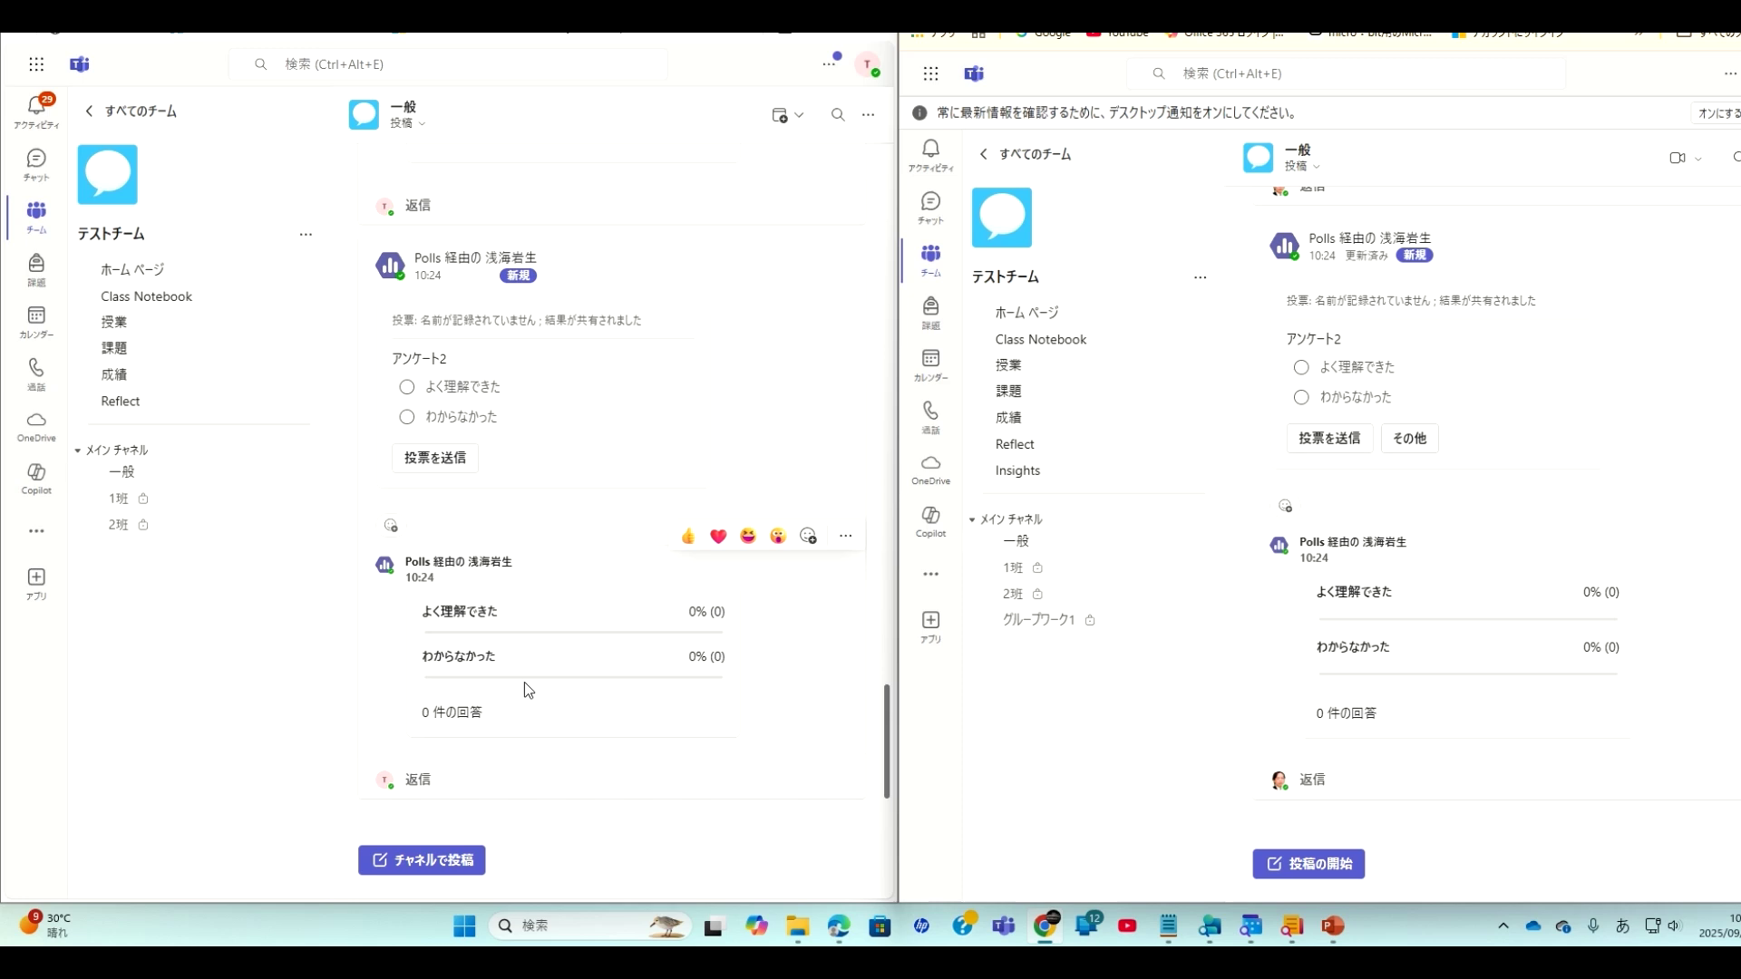
click(456, 397)
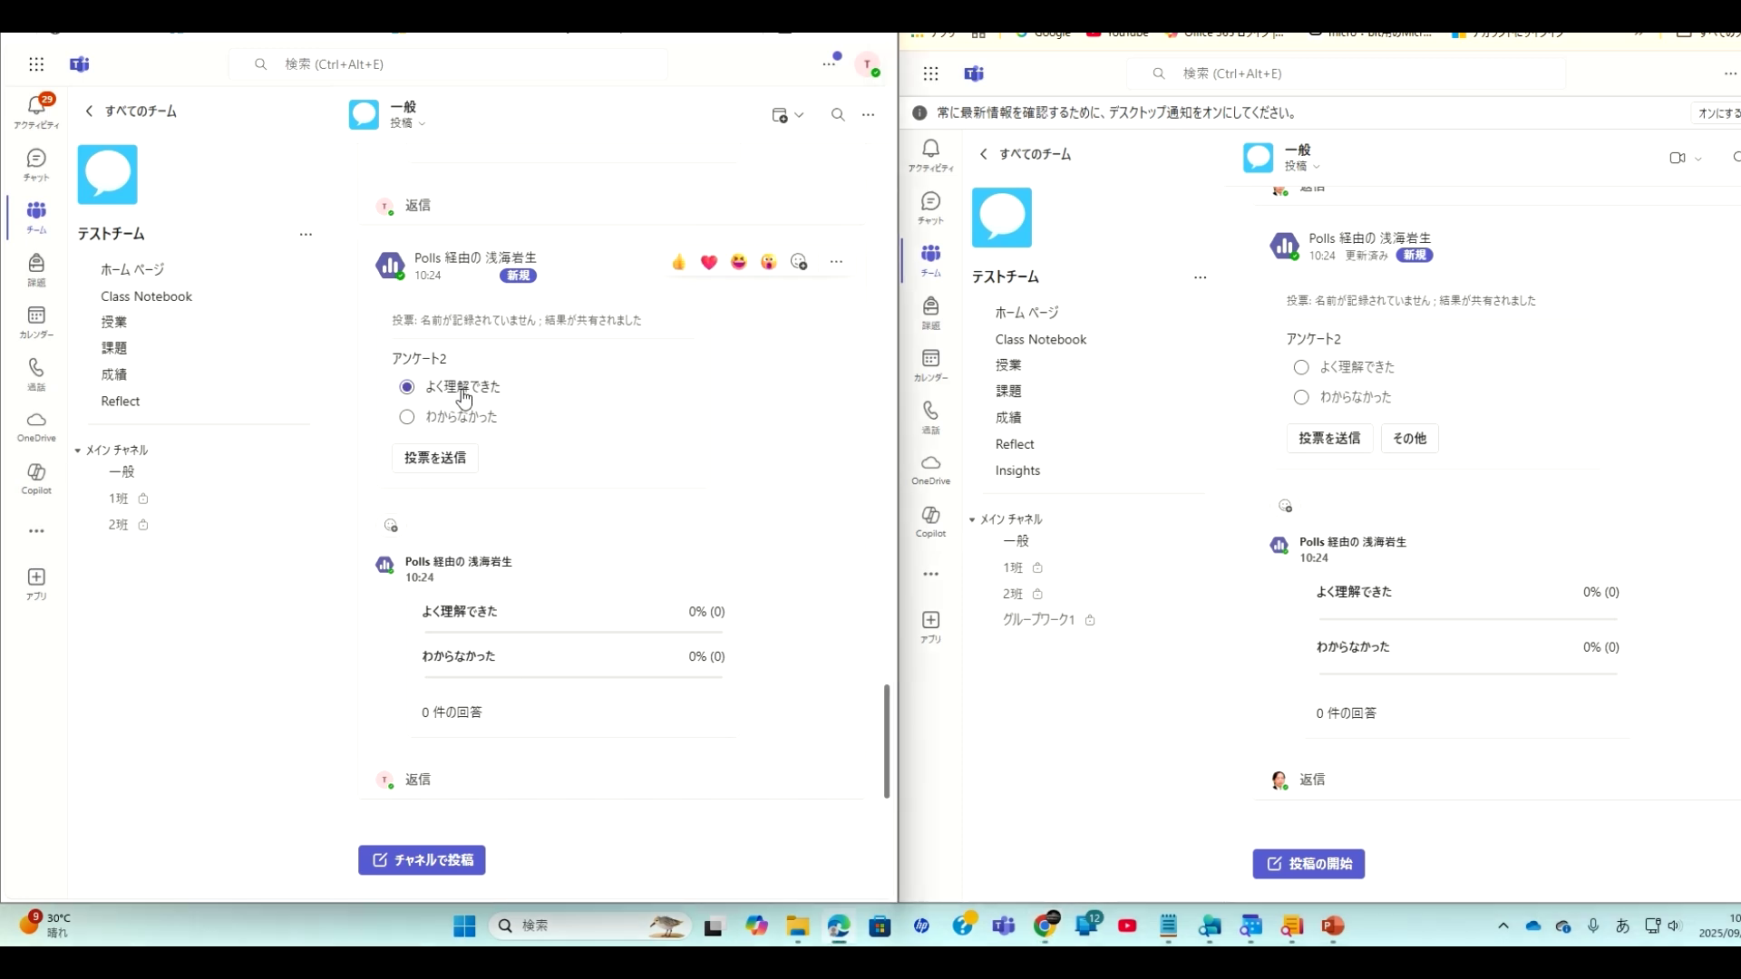
click(450, 464)
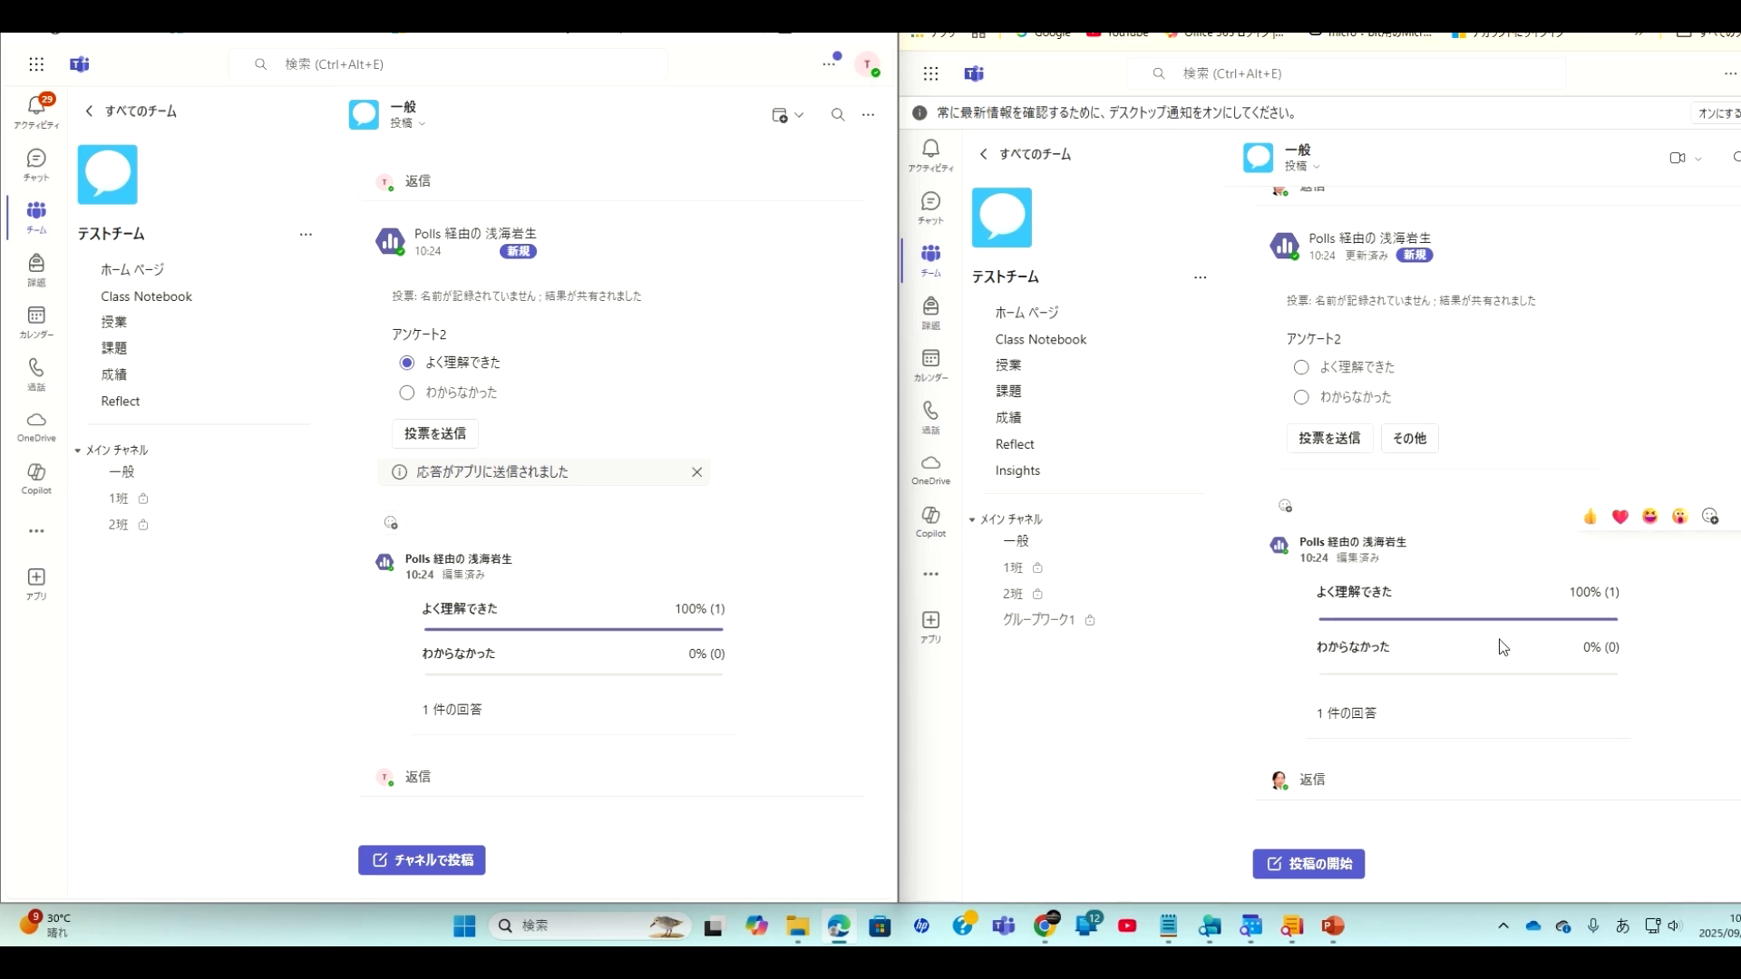
click(1306, 372)
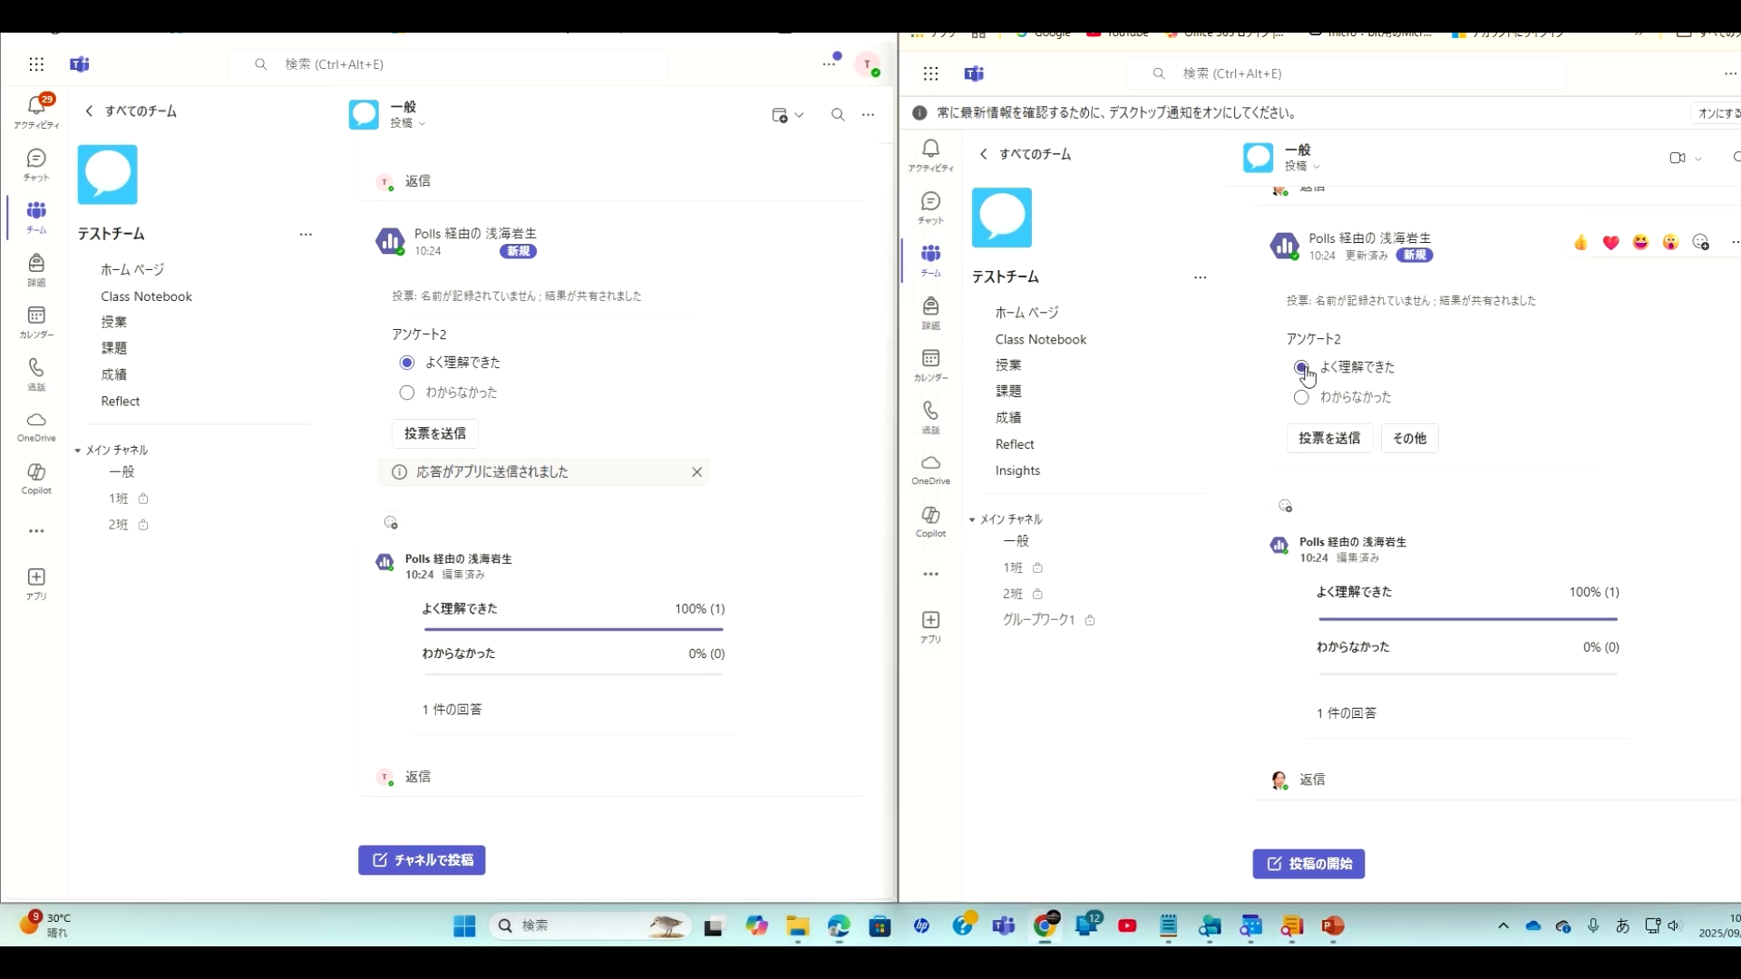
click(1345, 449)
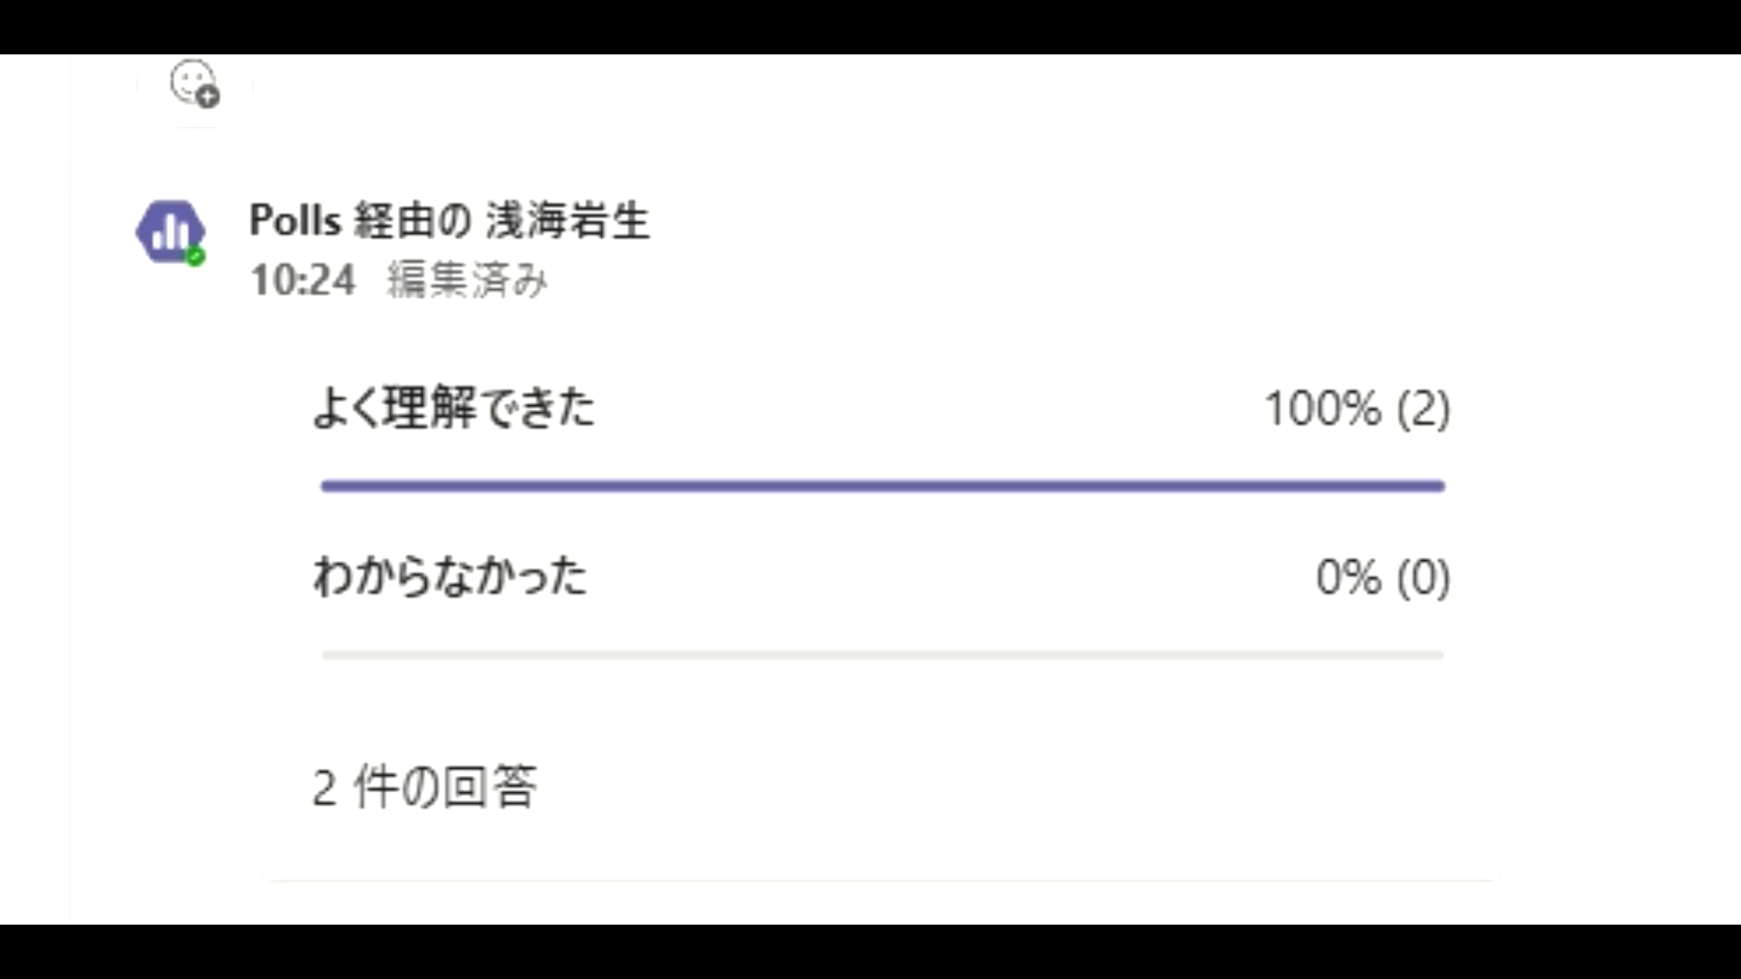
Step: Review the アンケート2 response summary in Microsoft Forms from the teacher's window and open the results in Excel for the web
click(1414, 430)
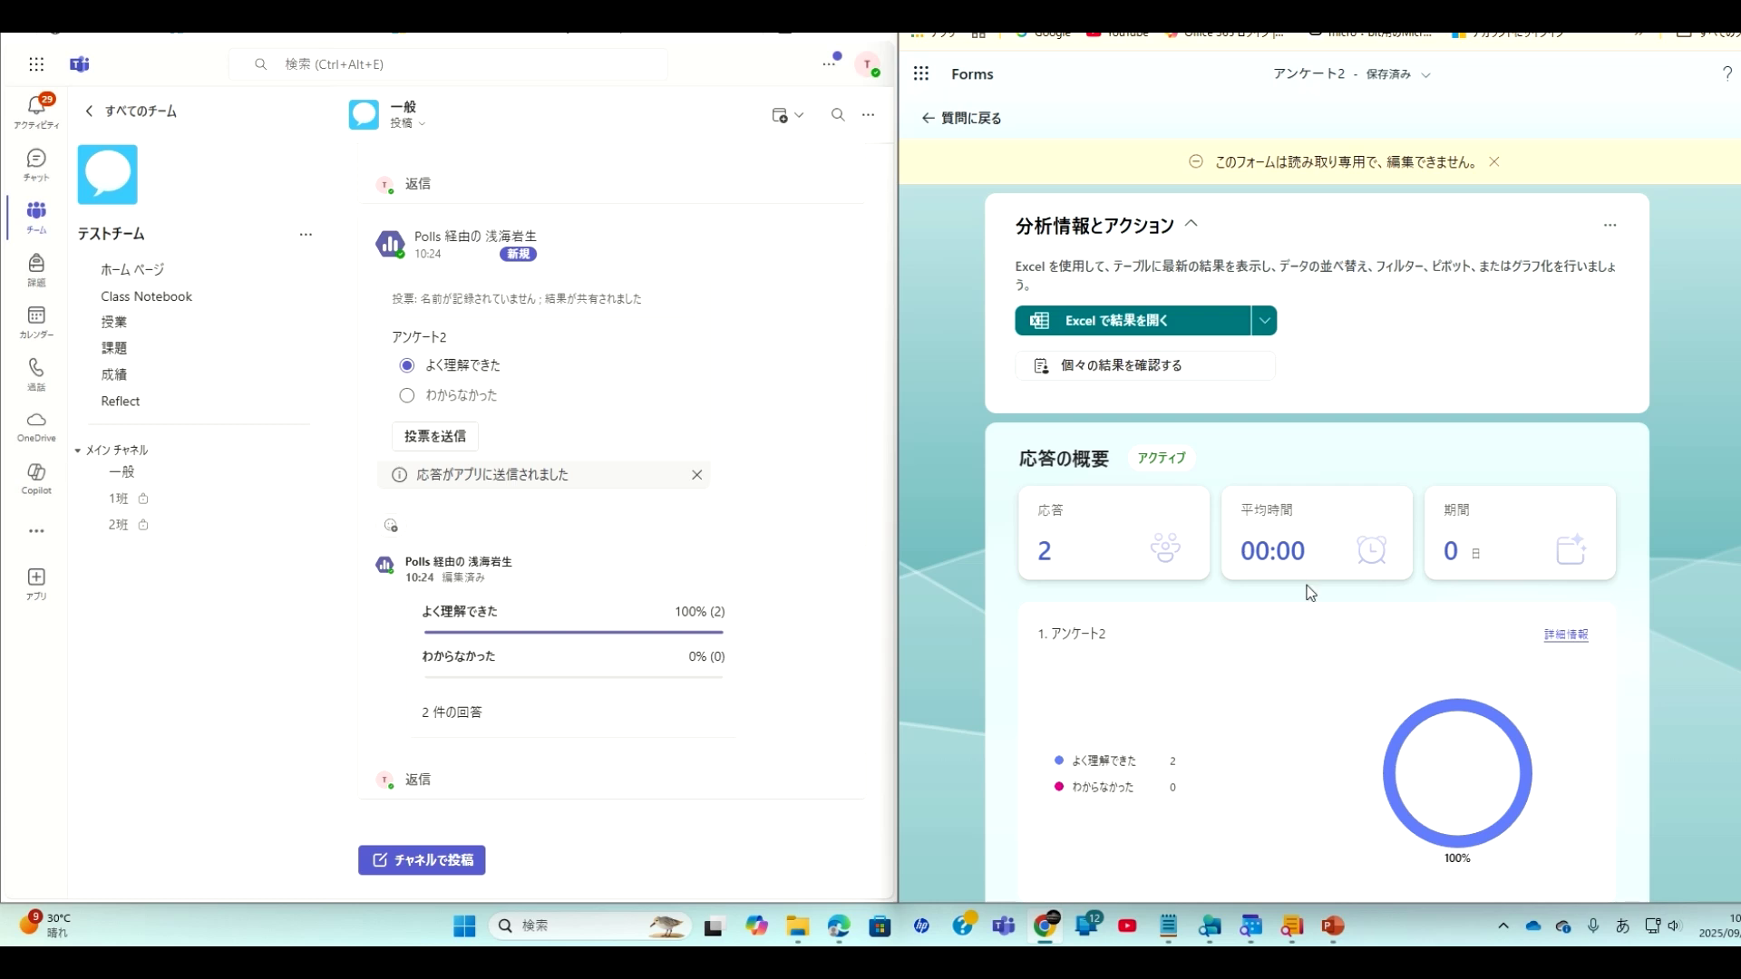
scroll(1309, 593, down, 1)
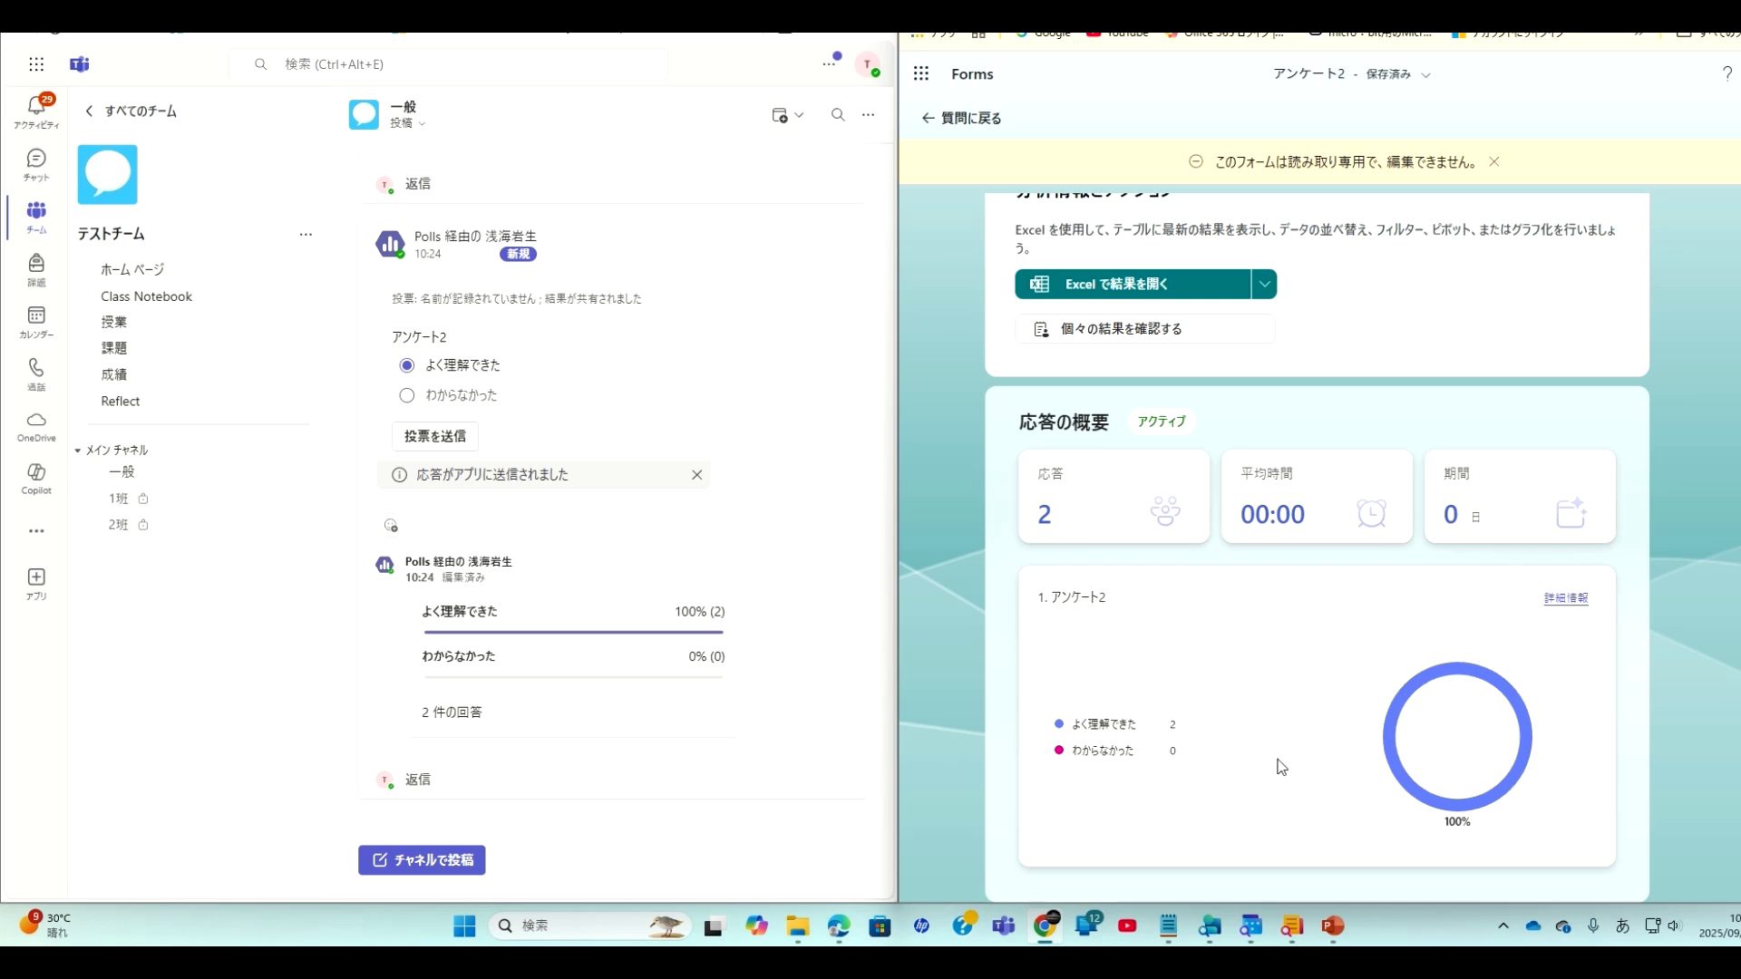
click(1085, 288)
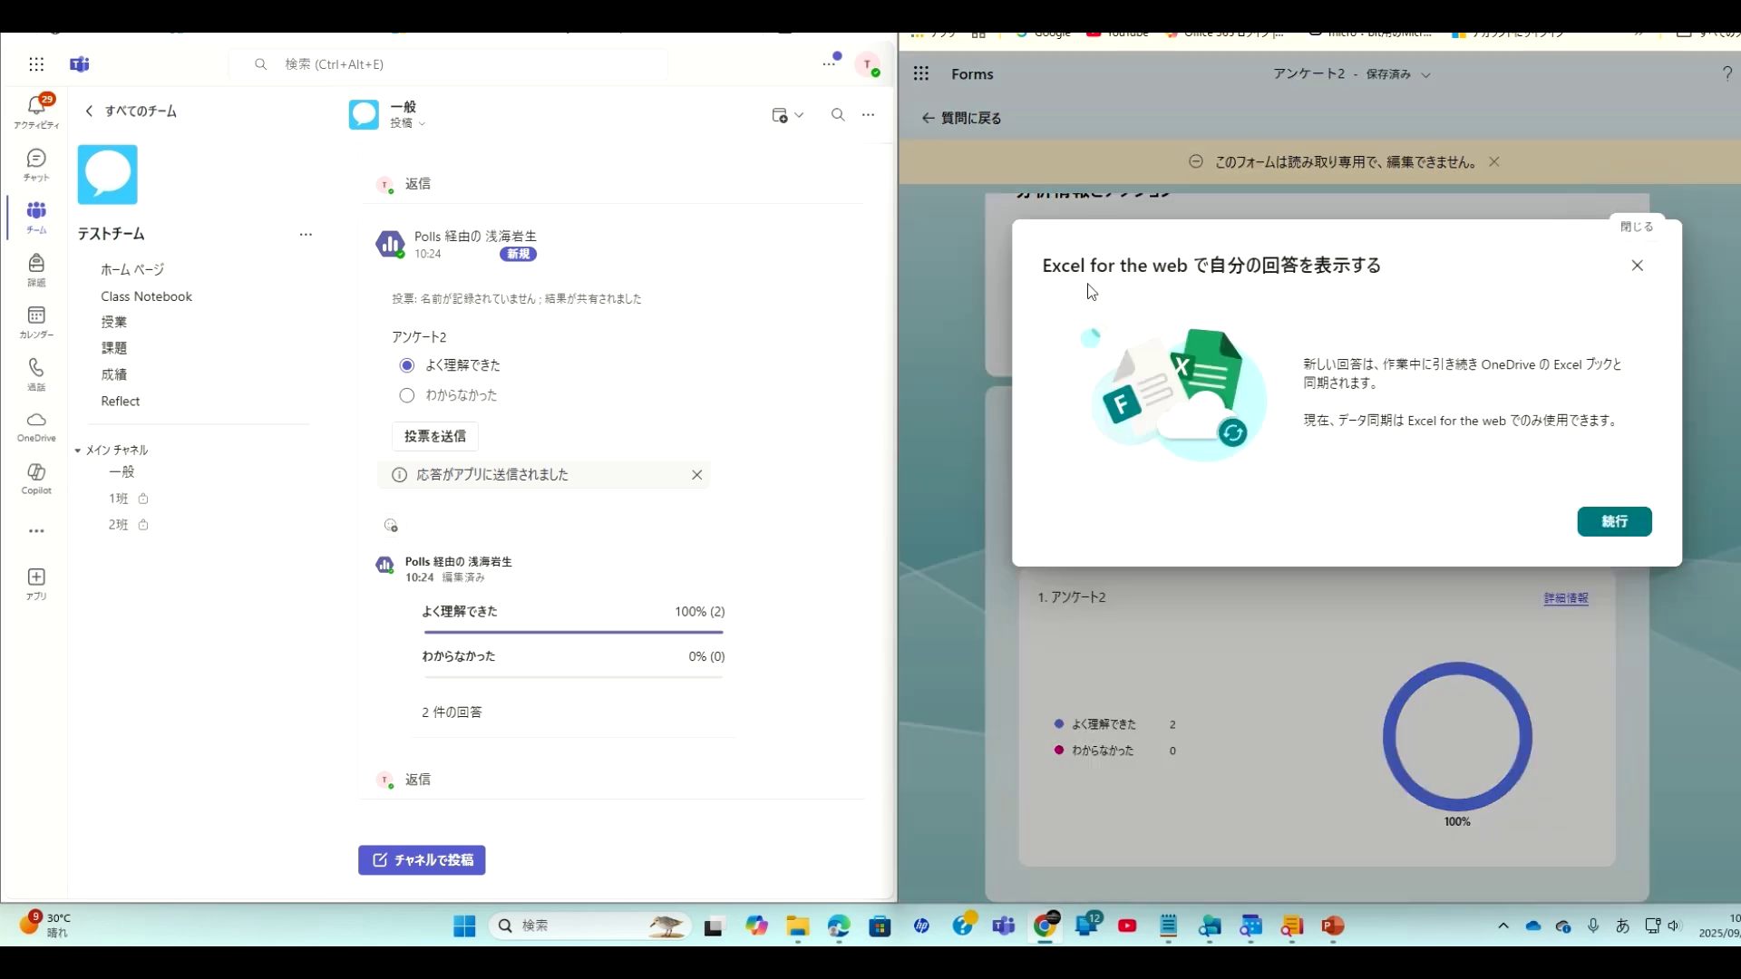
click(1597, 526)
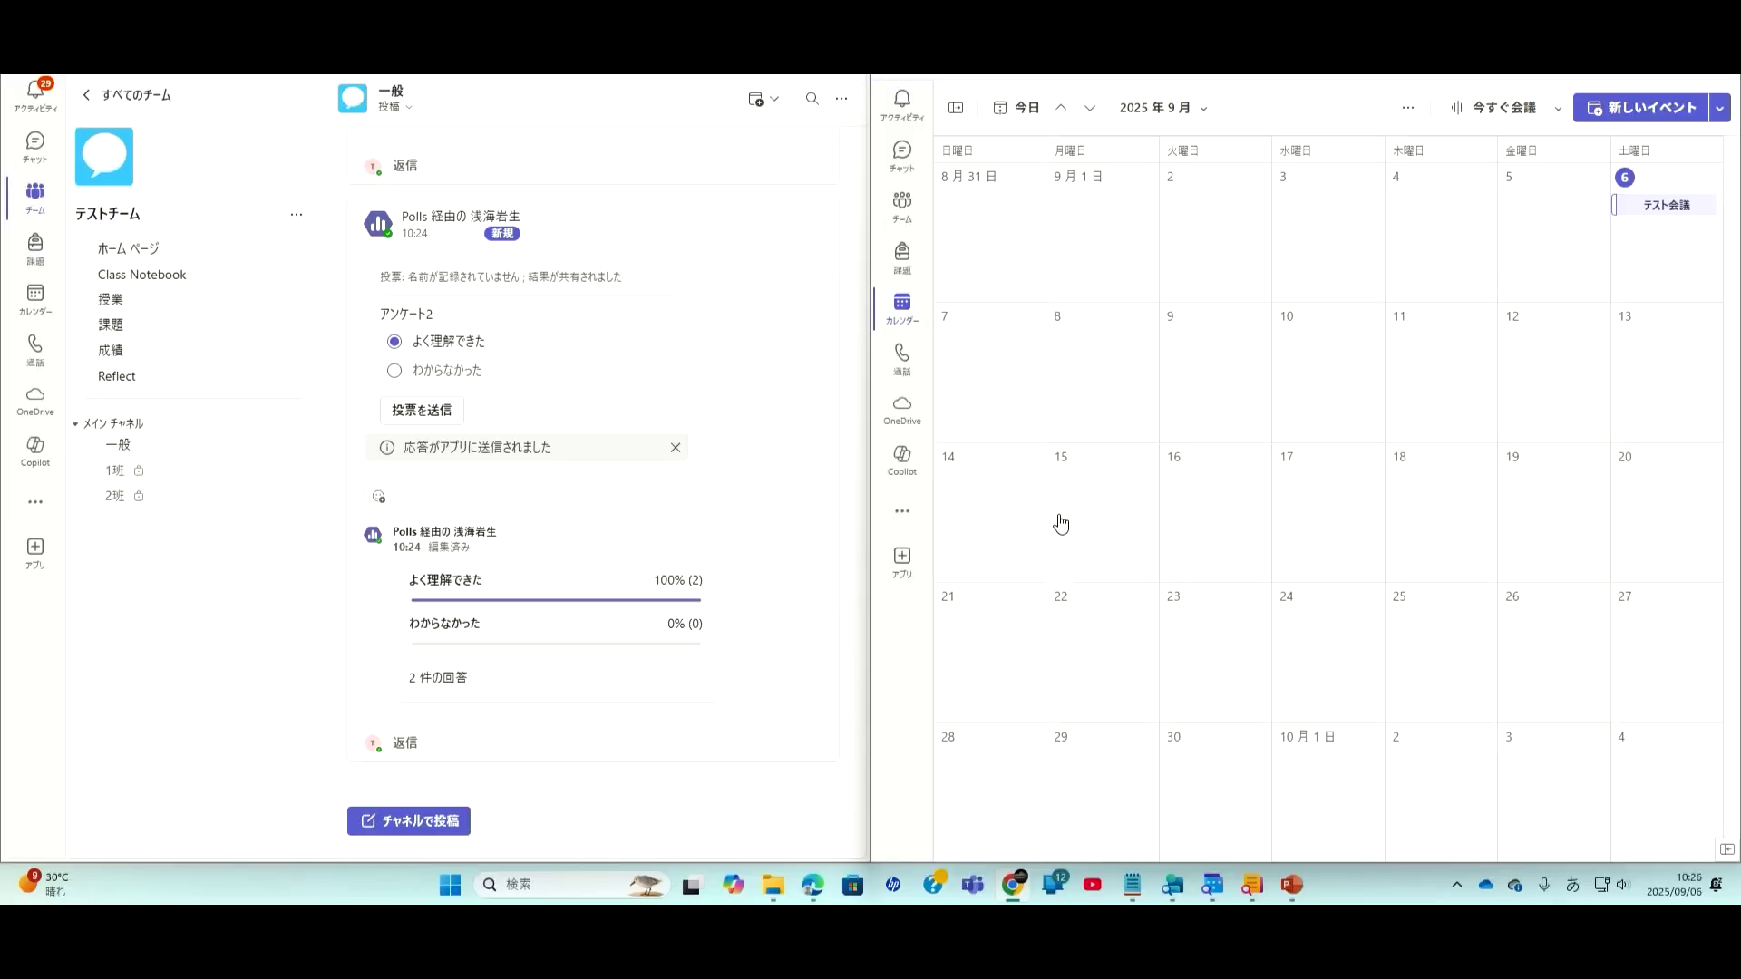
Step: Join the テスト会議 meeting from the teacher's Teams calendar, and join the same meeting from the student's window
click(1532, 261)
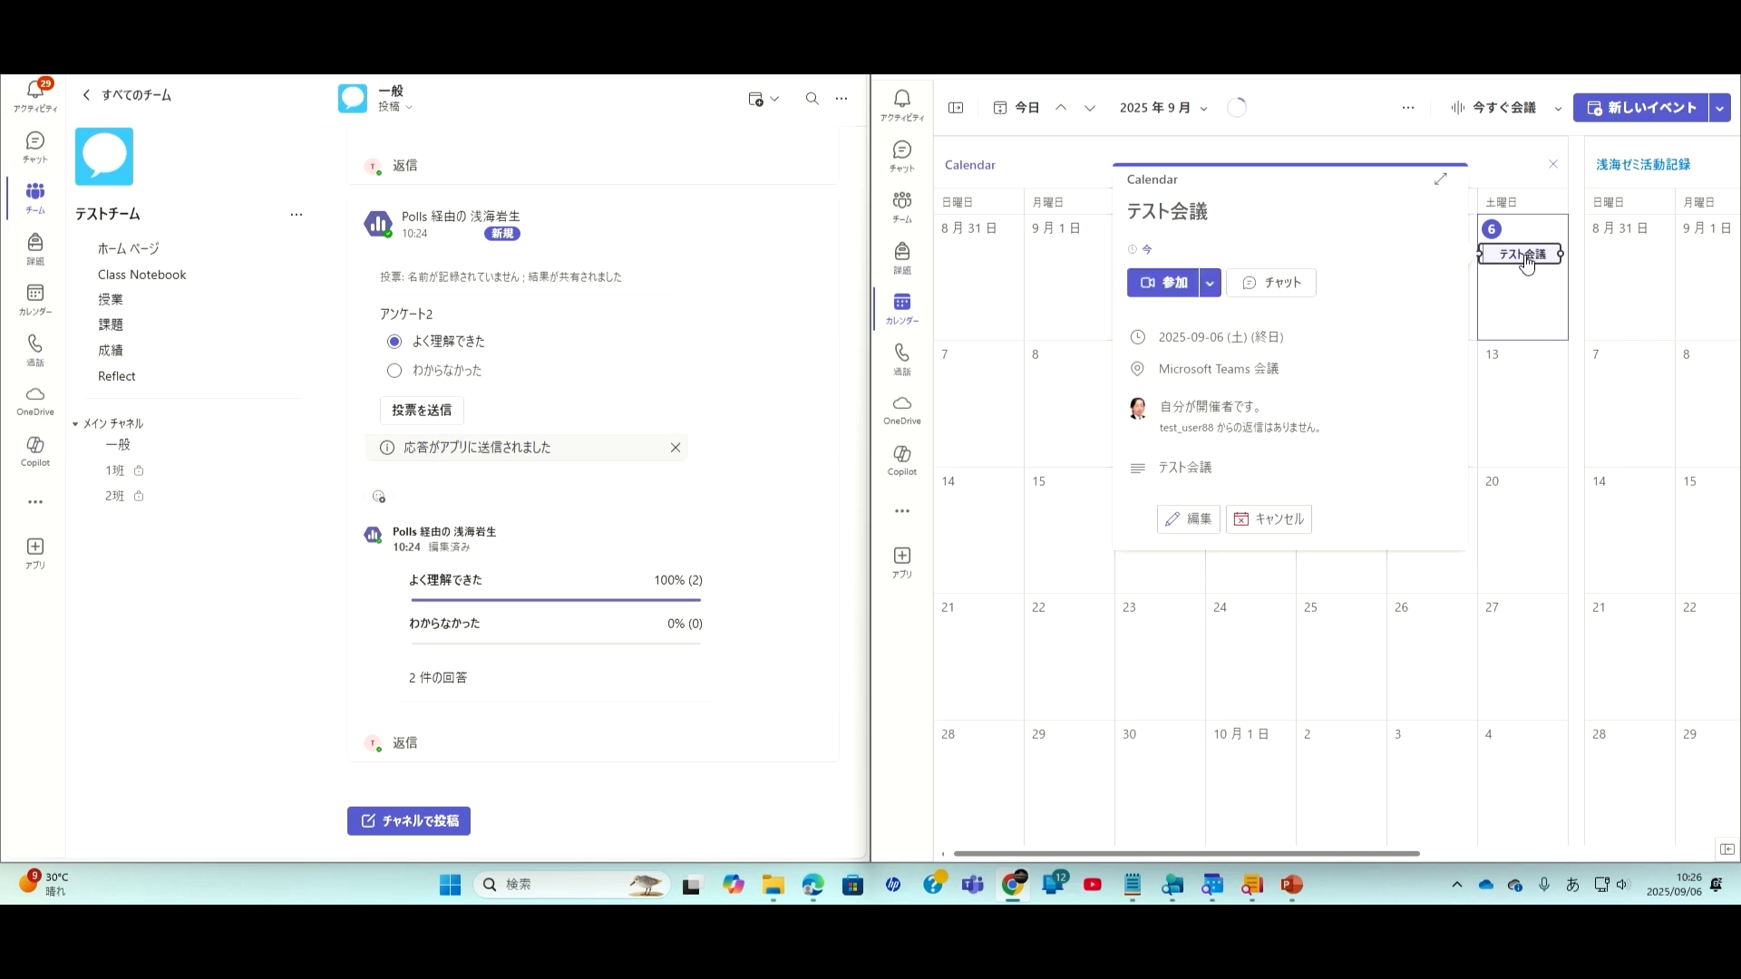
click(1169, 290)
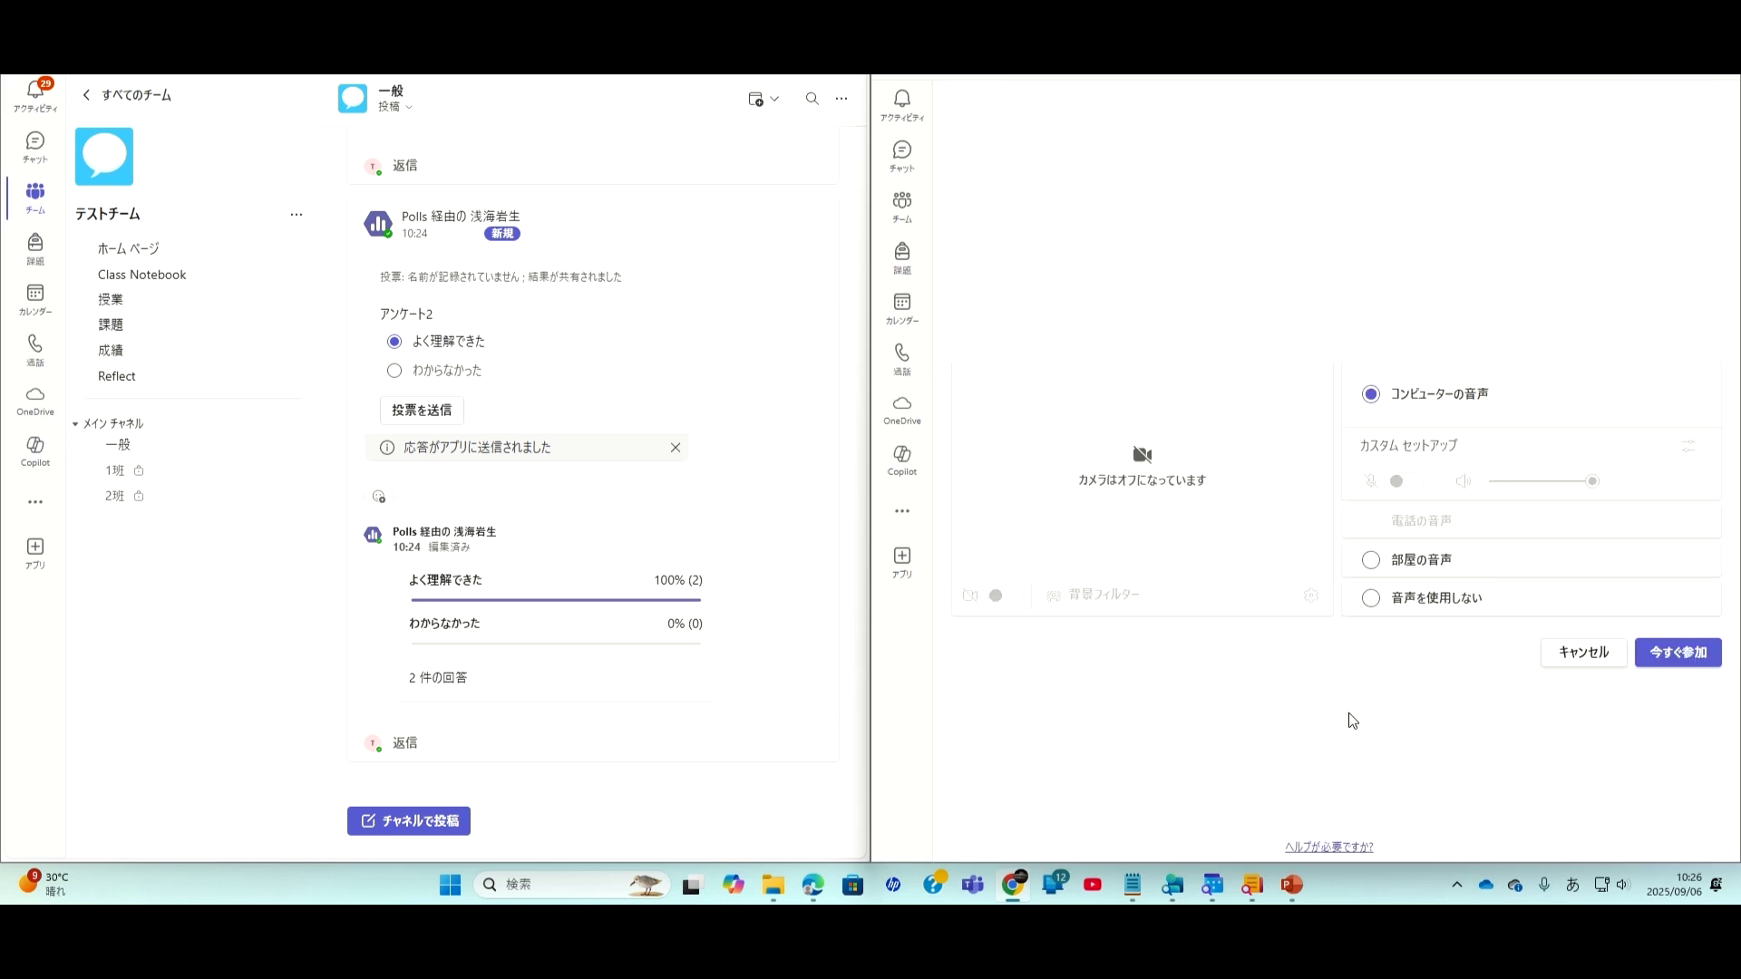
click(1678, 653)
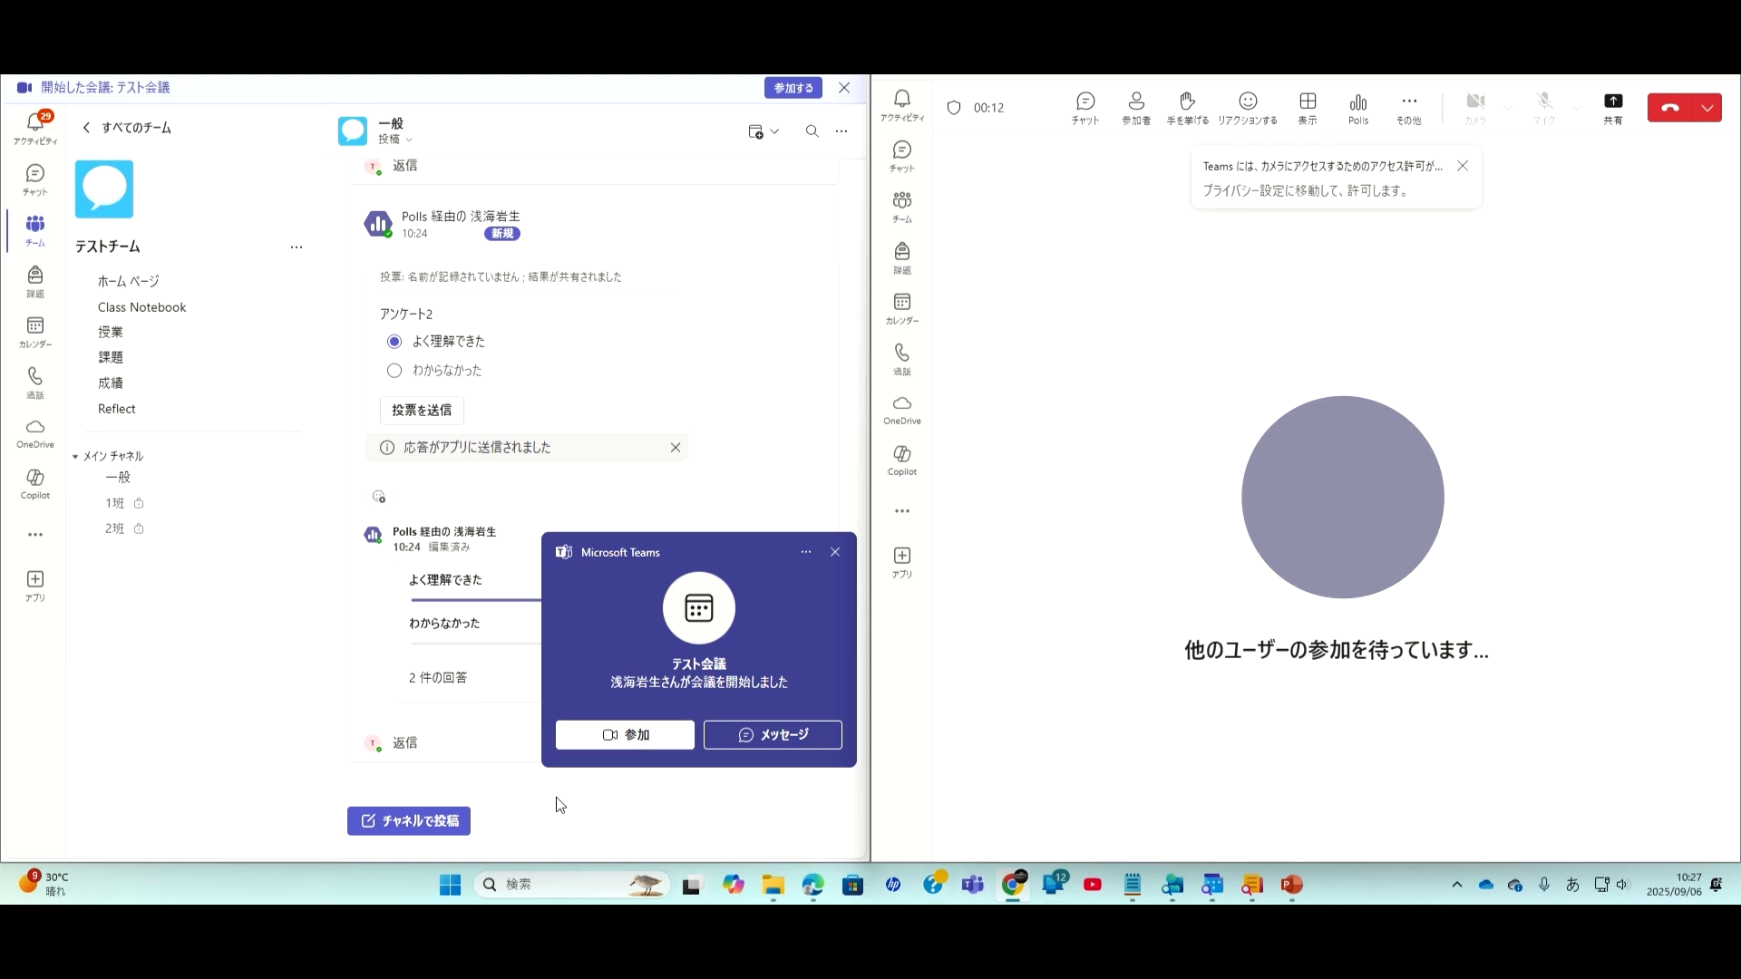
click(635, 736)
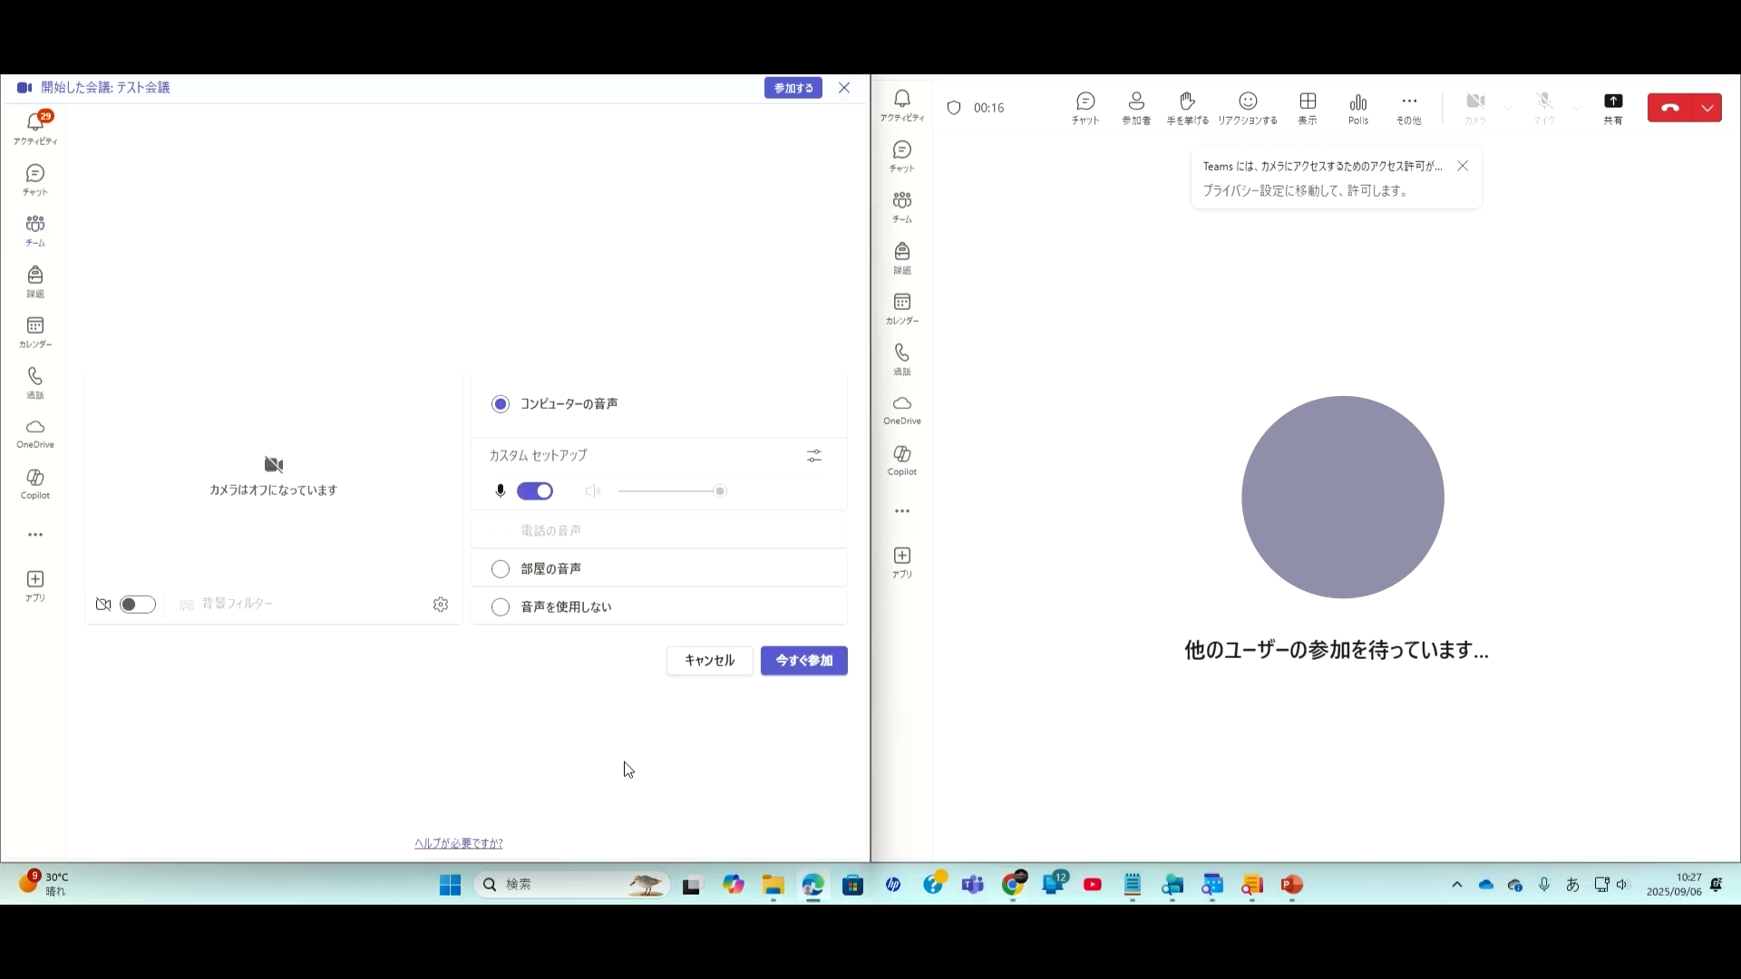
click(802, 669)
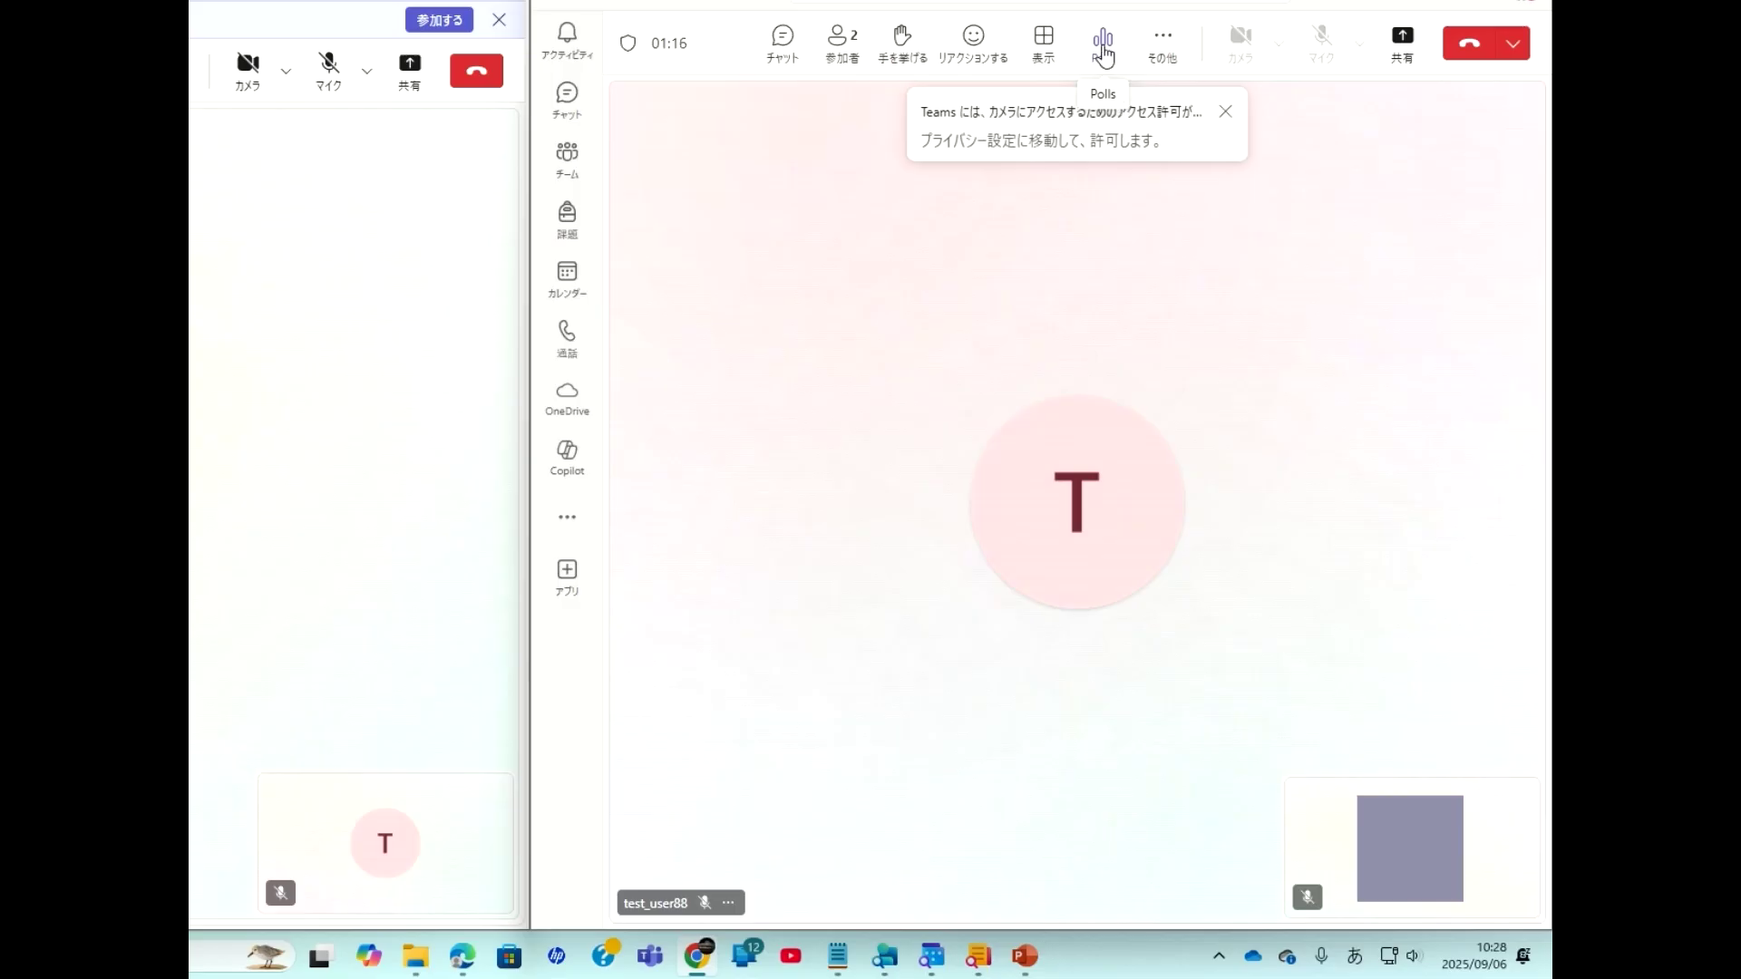
Step: Create a new multiple-choice (複数選択) poll with Polls in the teacher's meeting and set its question to 質問3
click(1103, 55)
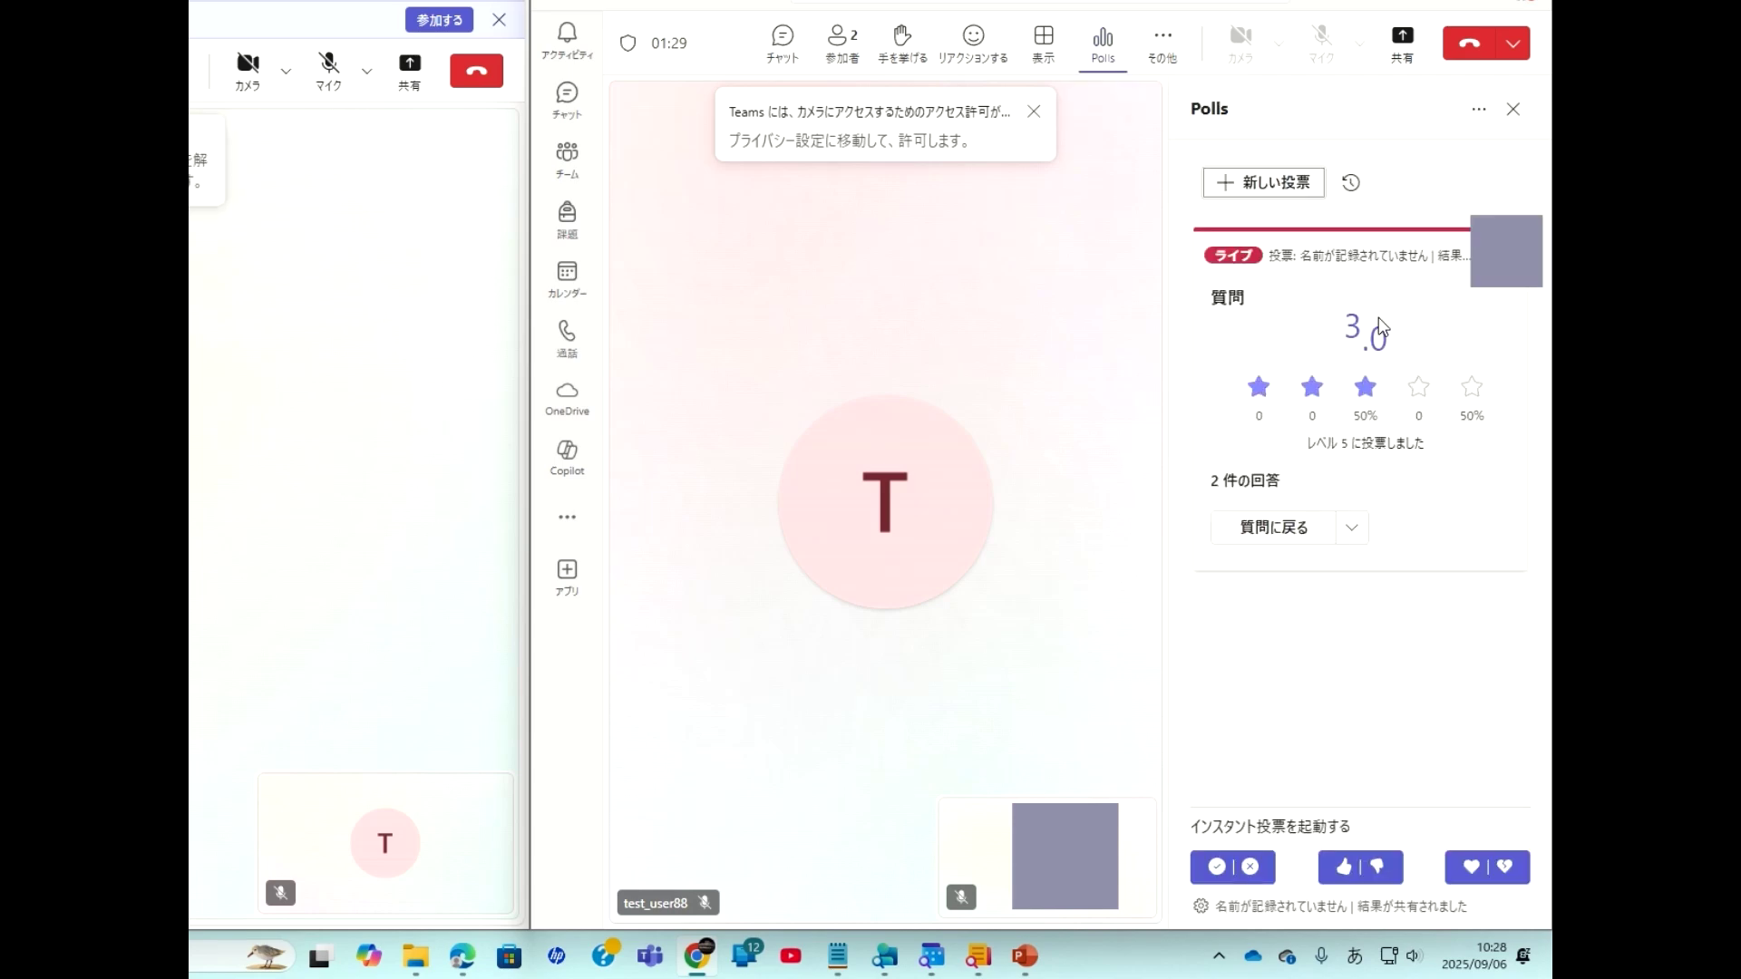
click(1242, 198)
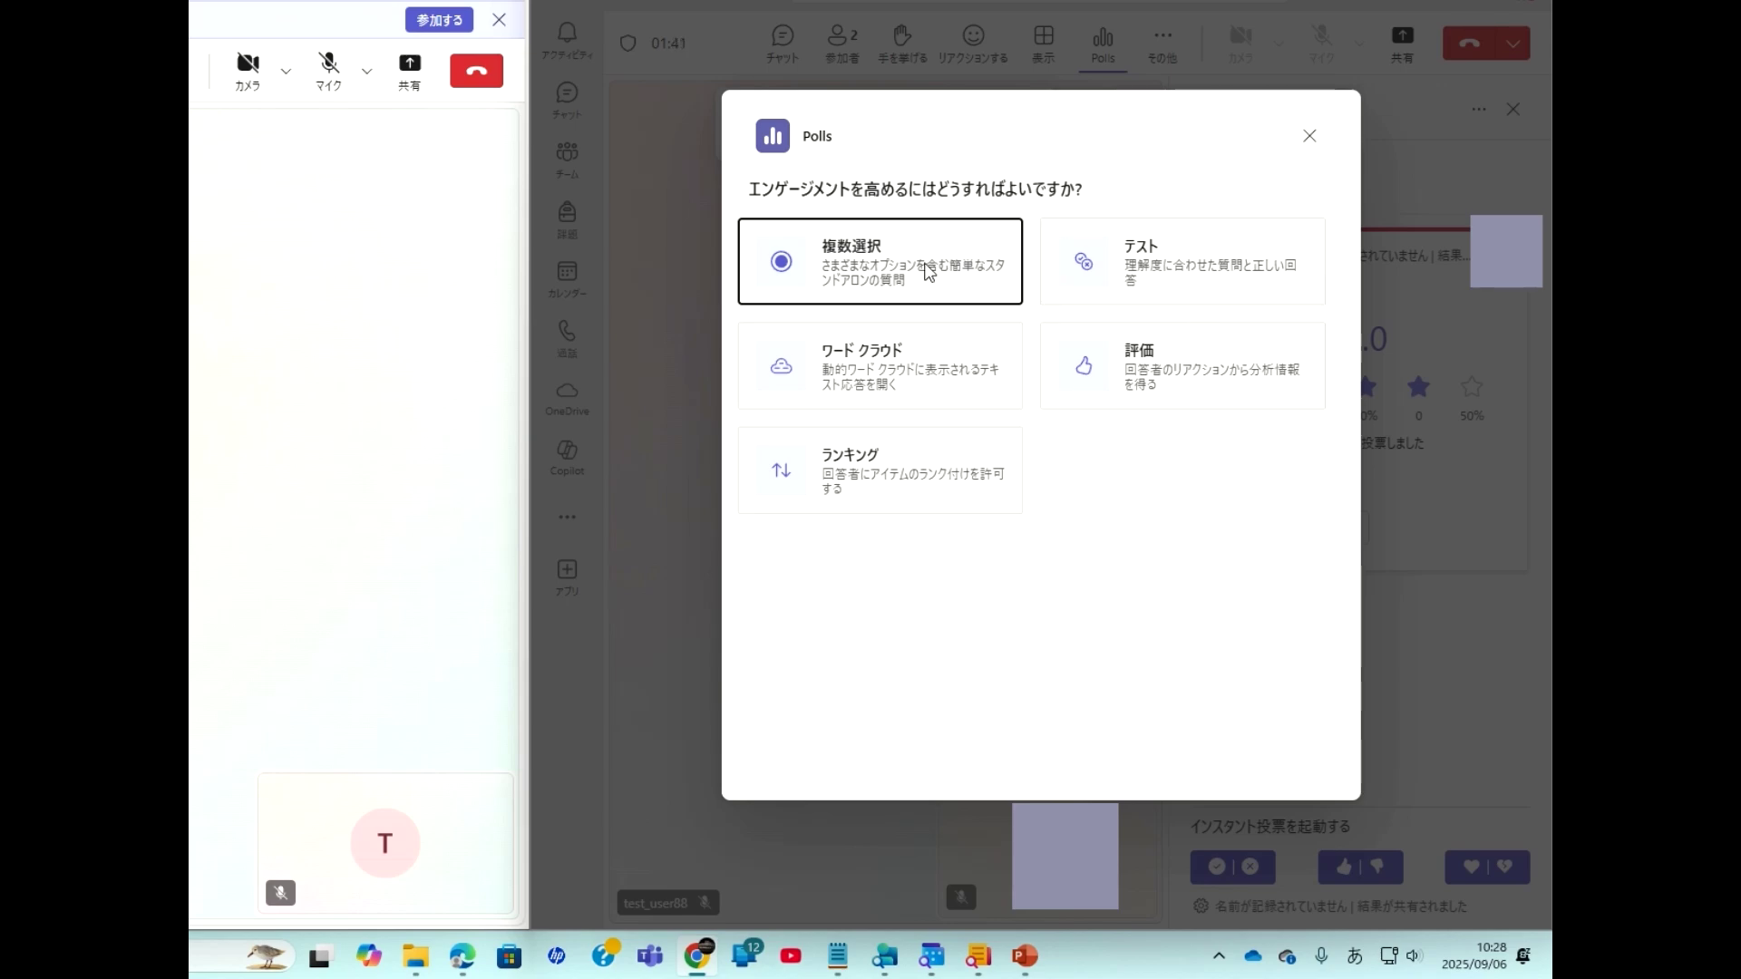
click(863, 282)
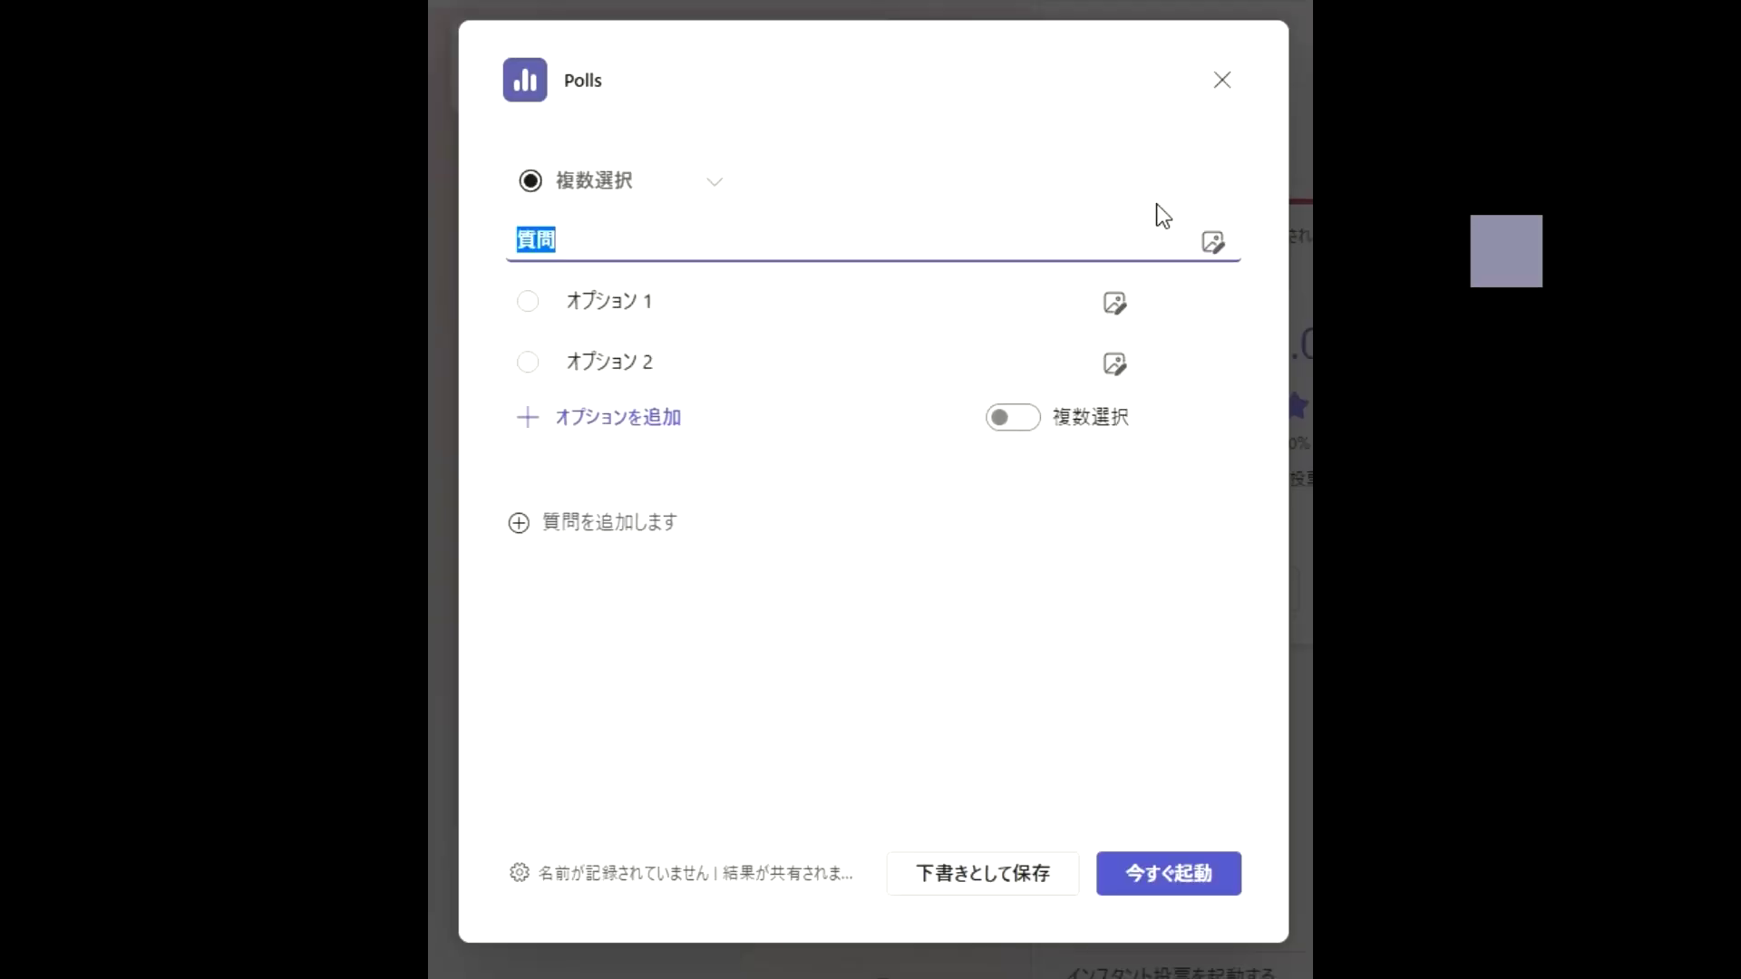
click(1101, 256)
text(3)
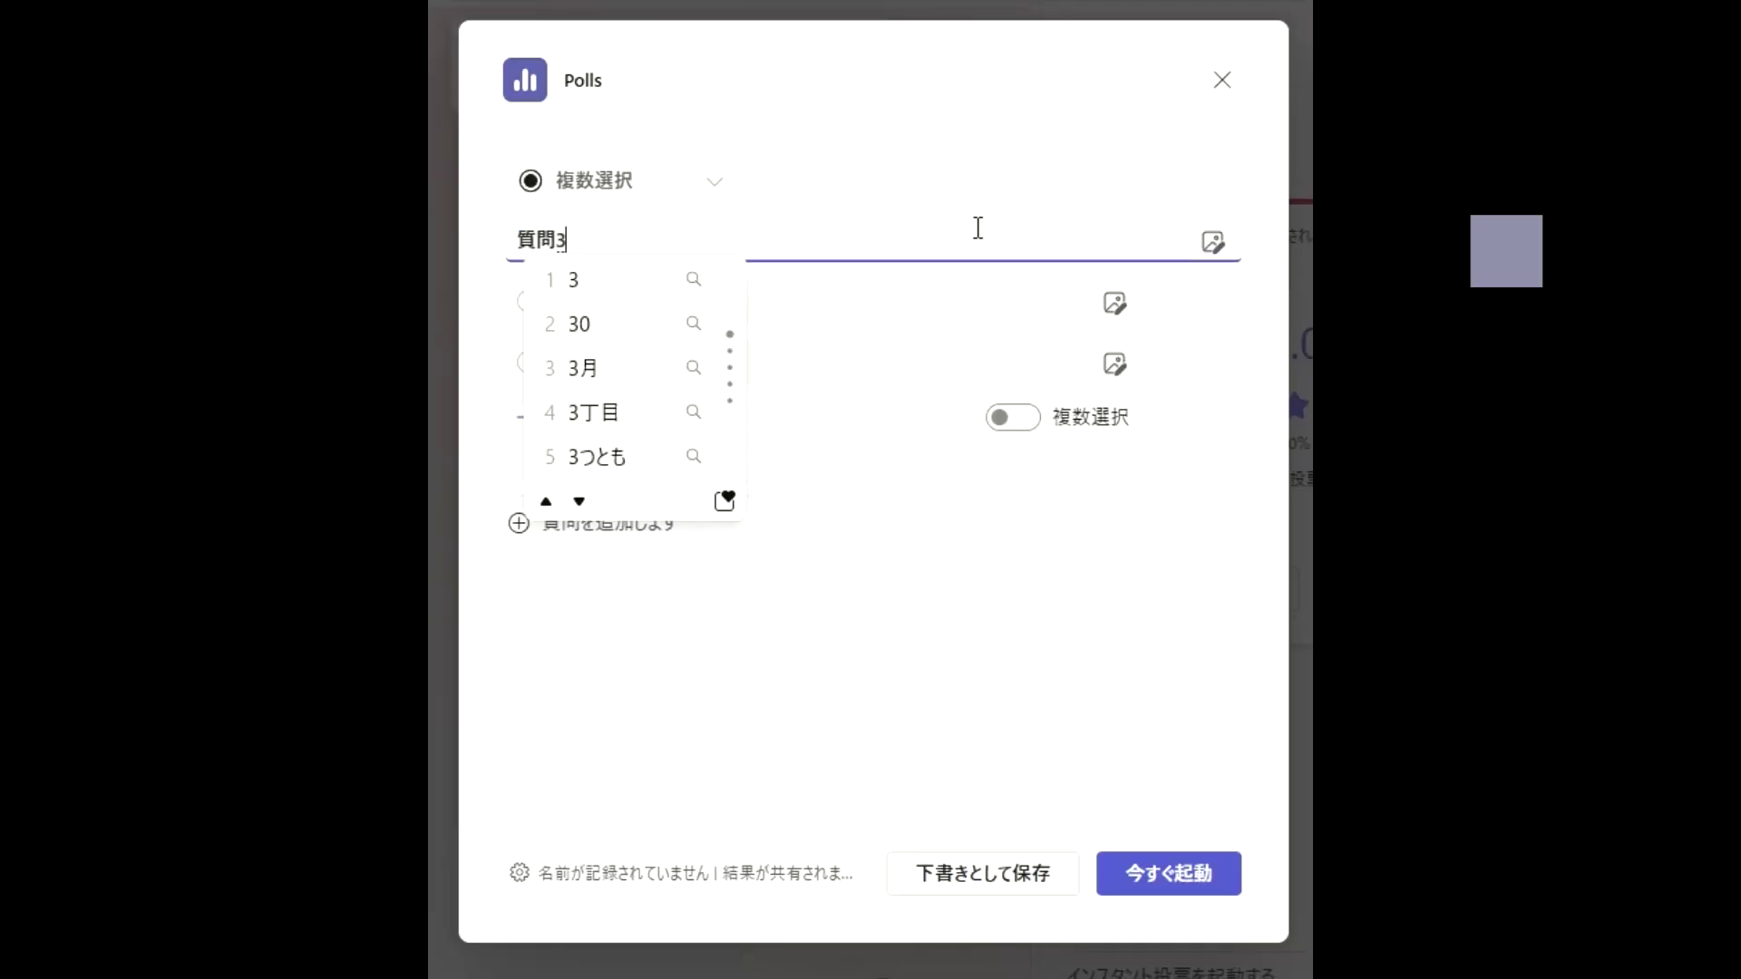
key(Return)
key(Tab)
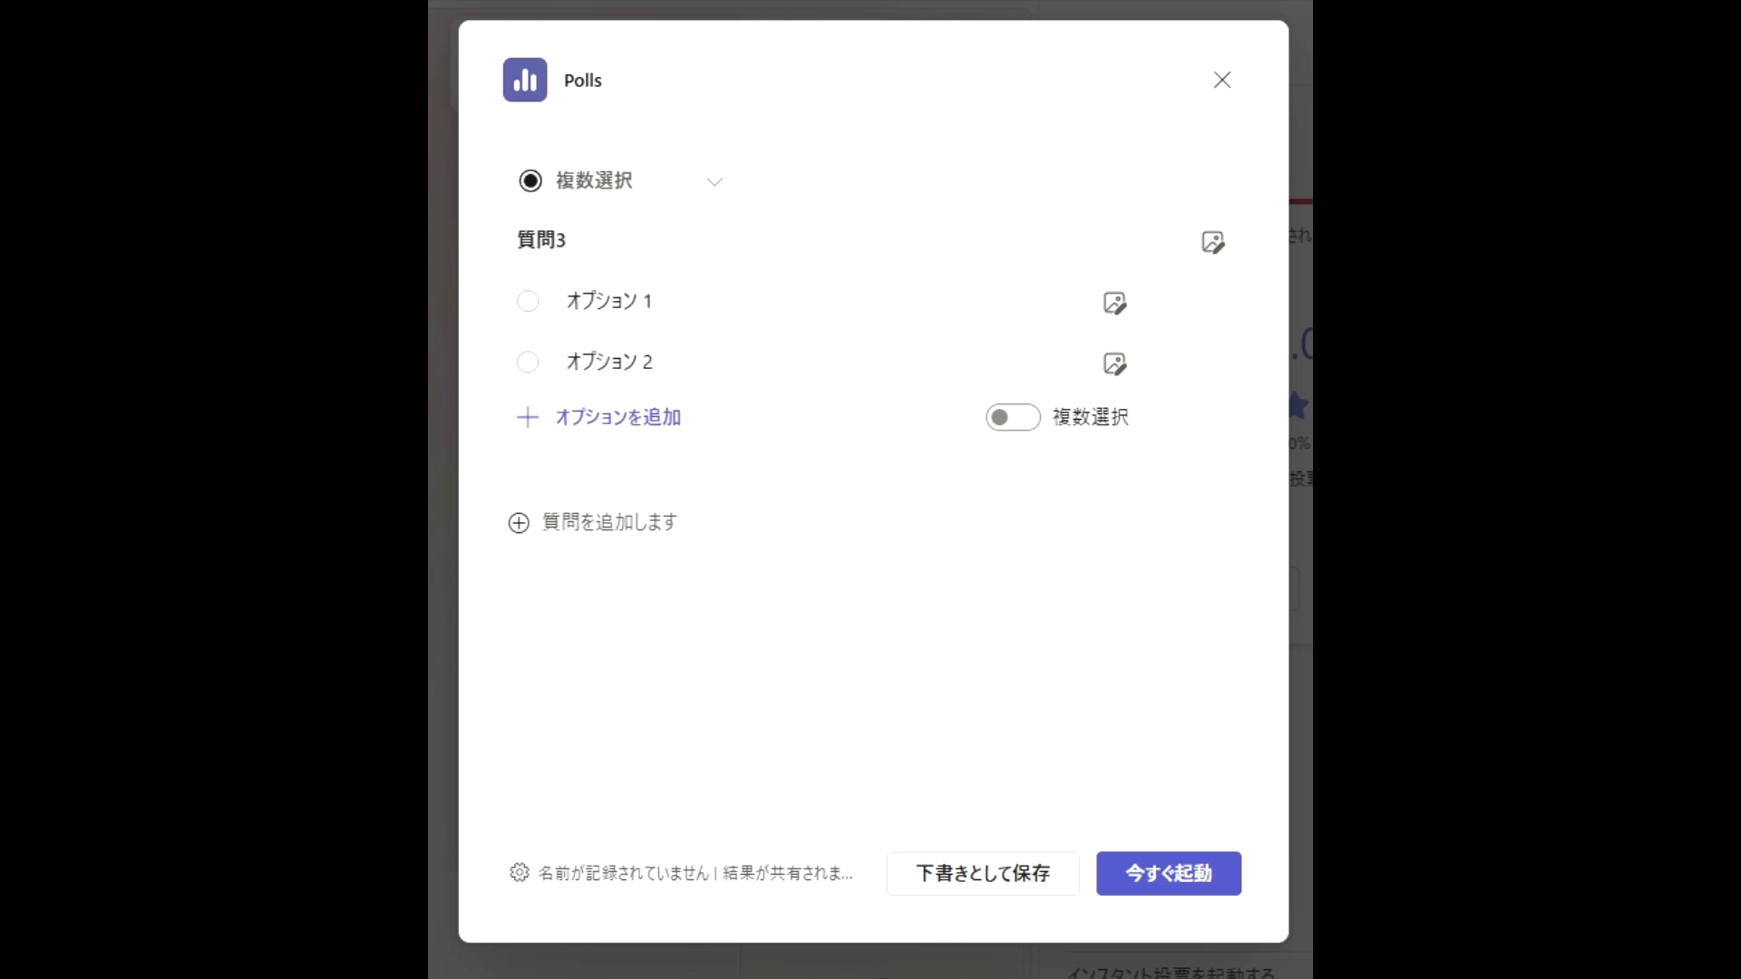
Step: Set the 質問3 answer options to 良く理解できた。 and 良くわからなかった。 and launch the poll immediately in the meeting
click(711, 299)
key(ctrl+a)
text(良く理解できた。)
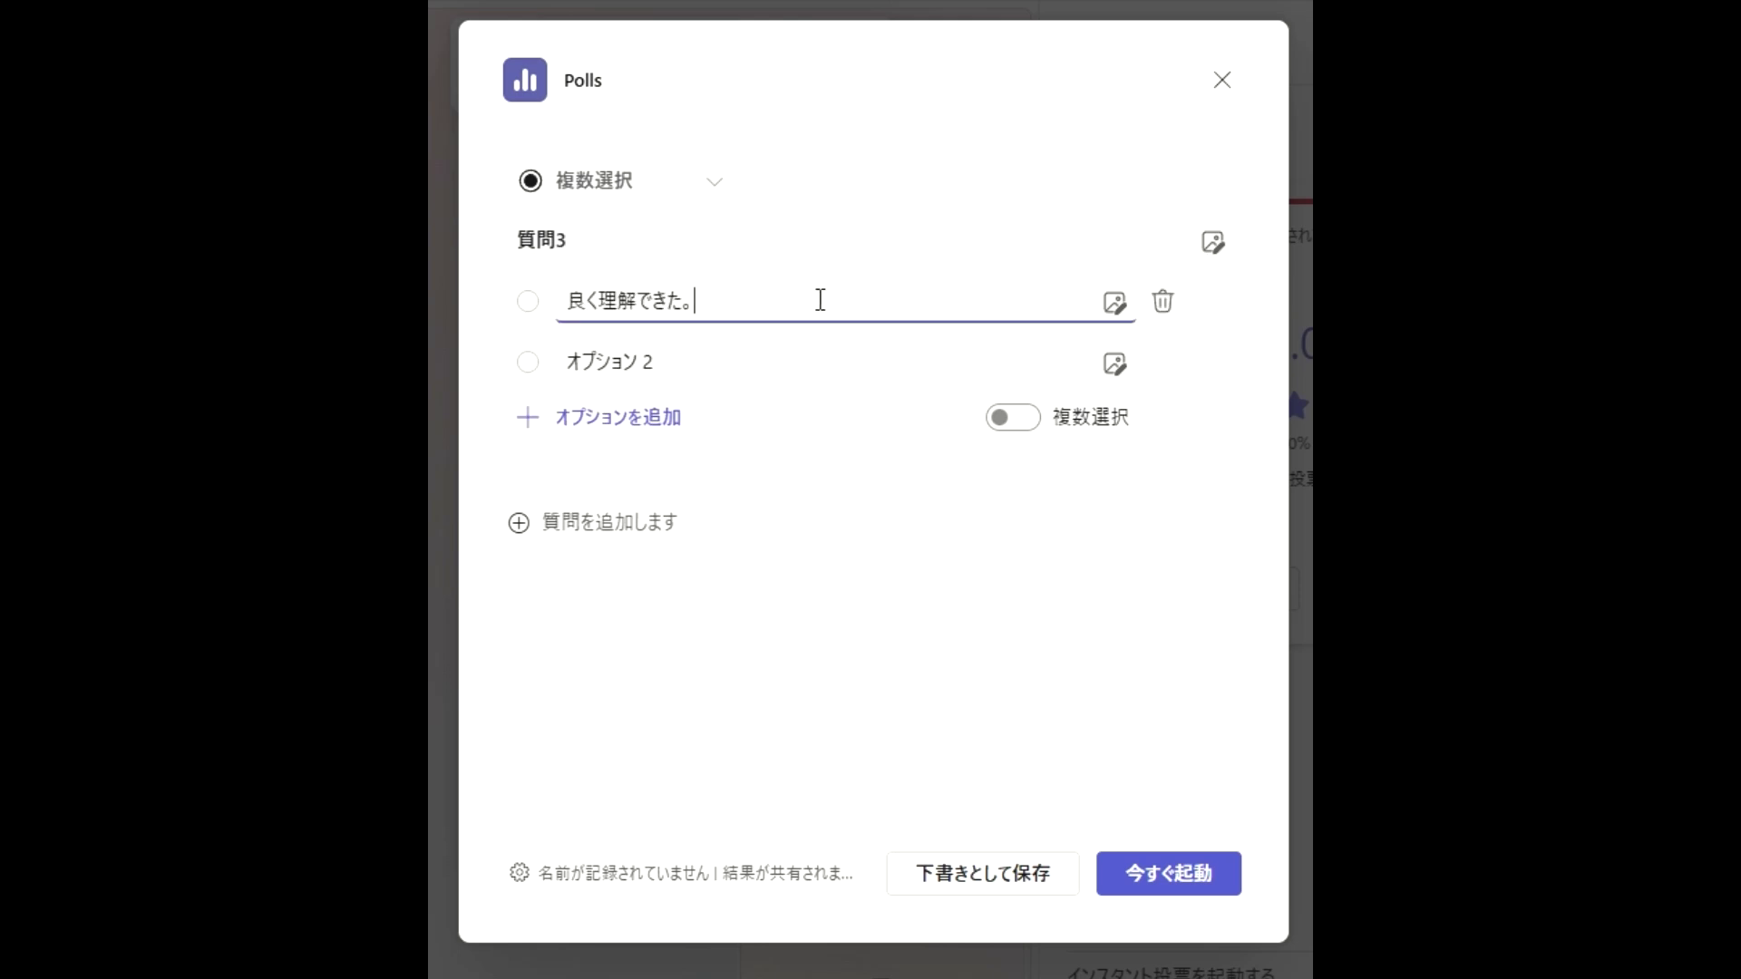
key(Tab)
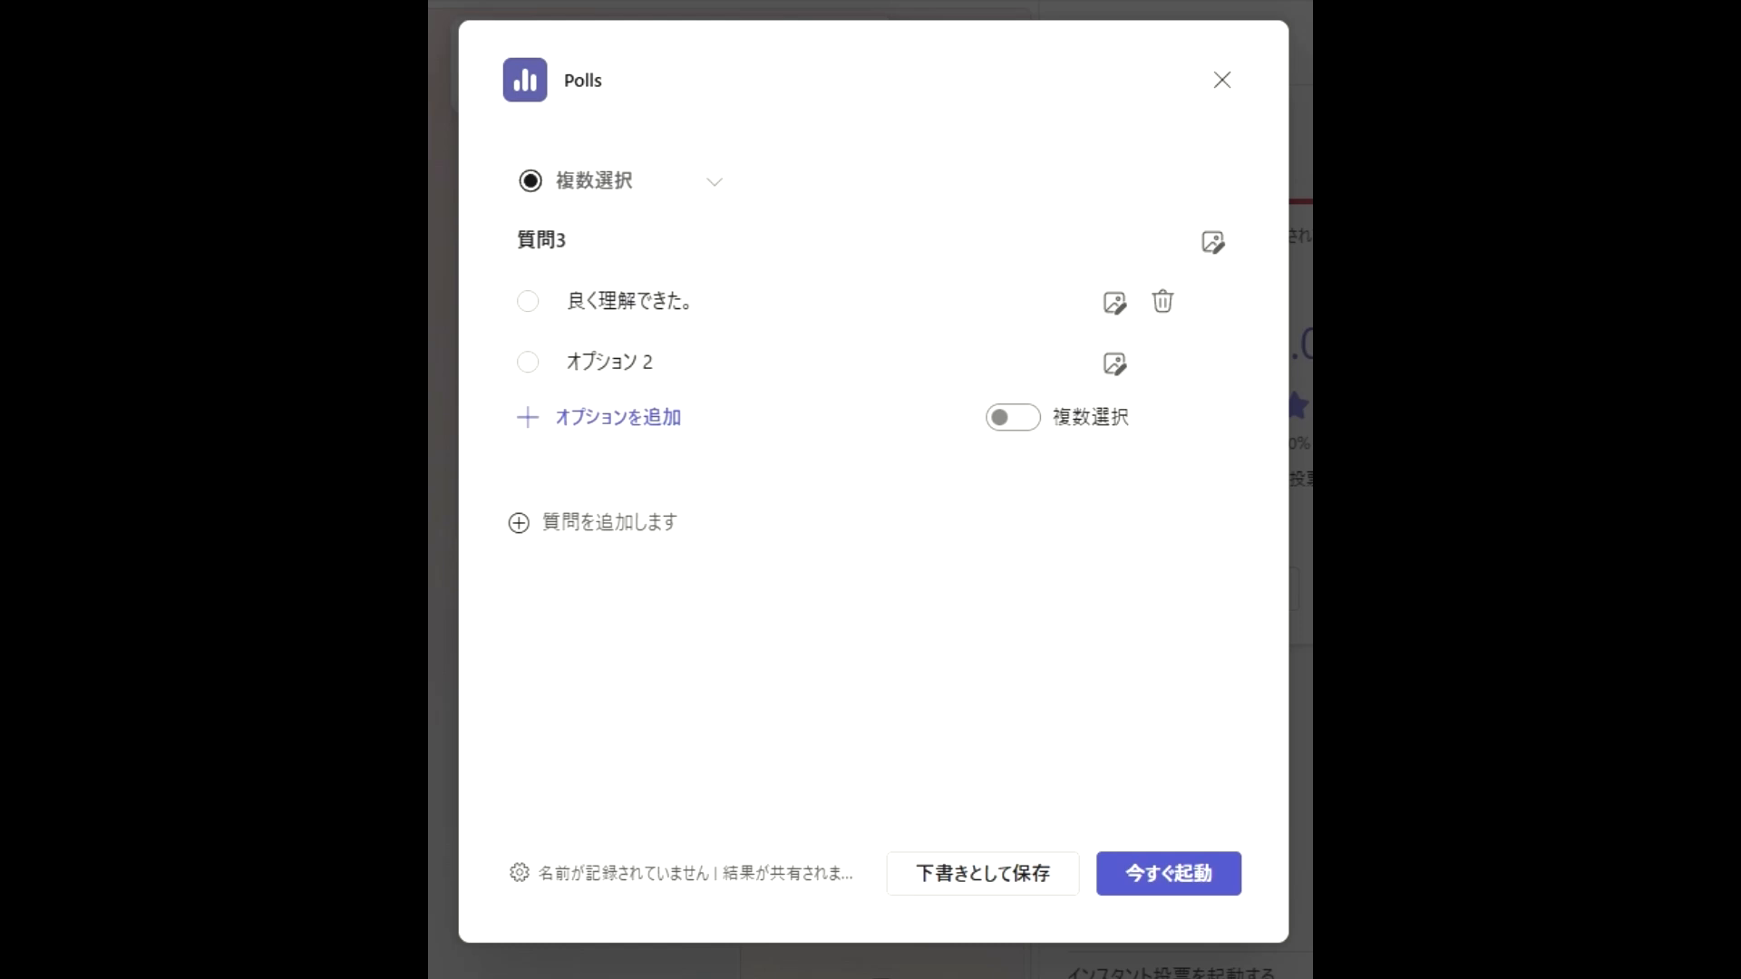
click(777, 364)
key(ctrl+a)
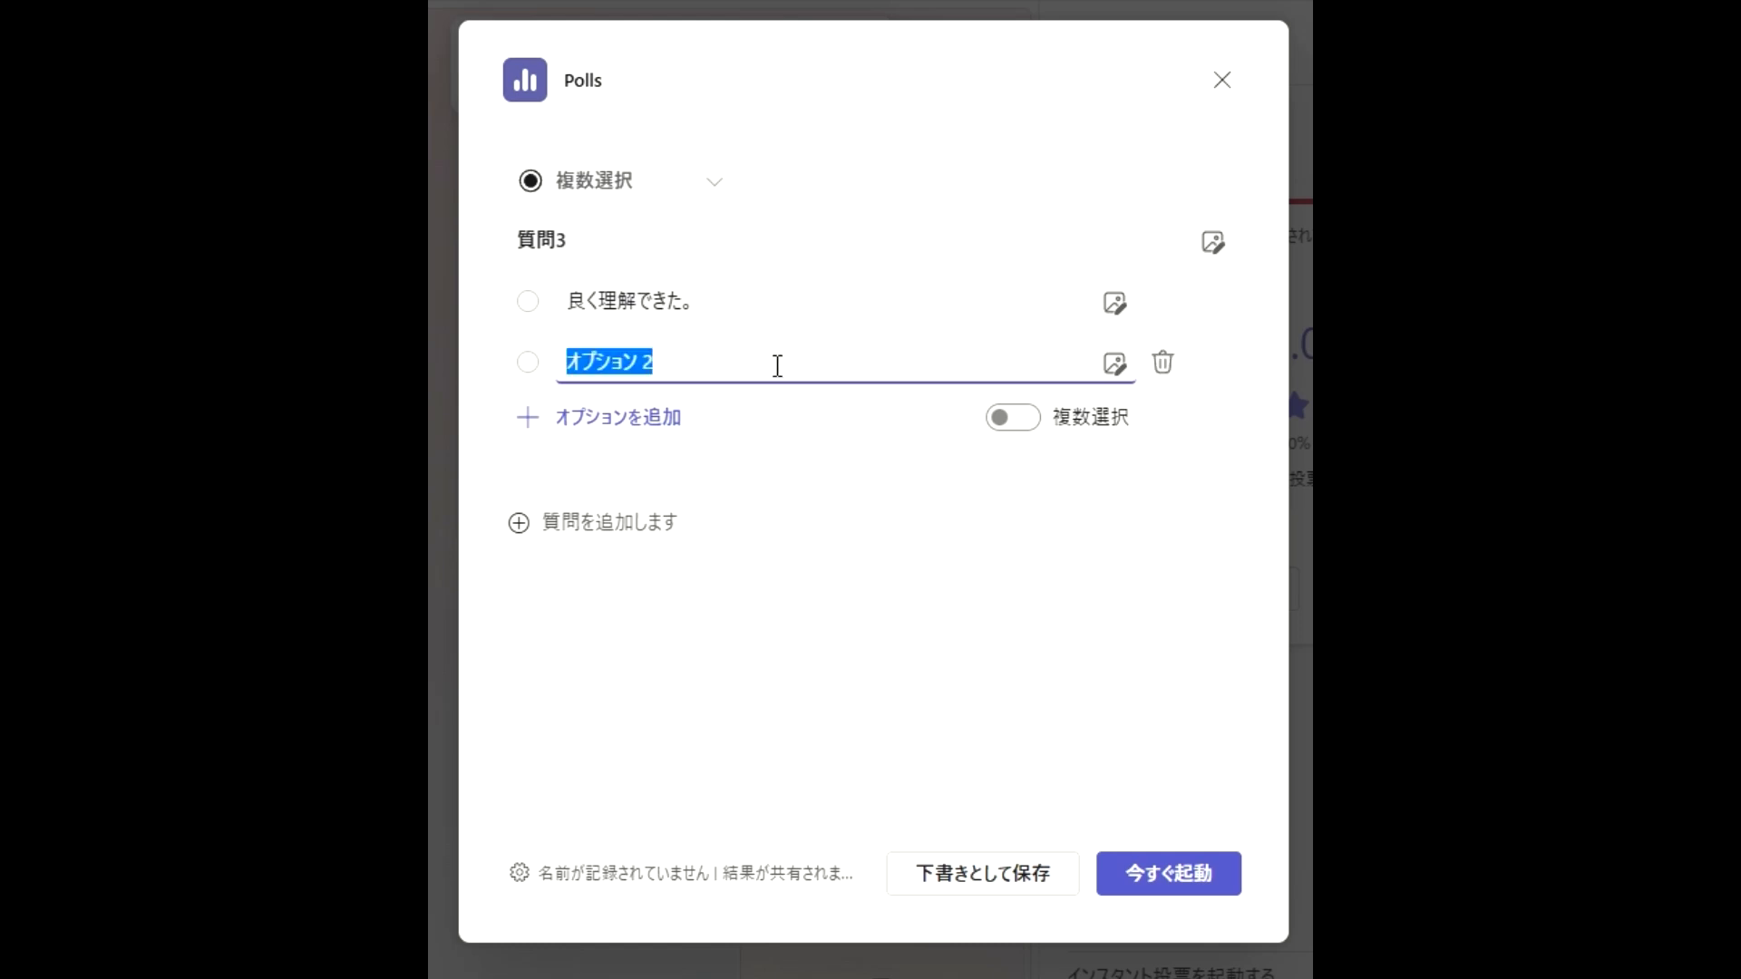
text(良くわからなかった。)
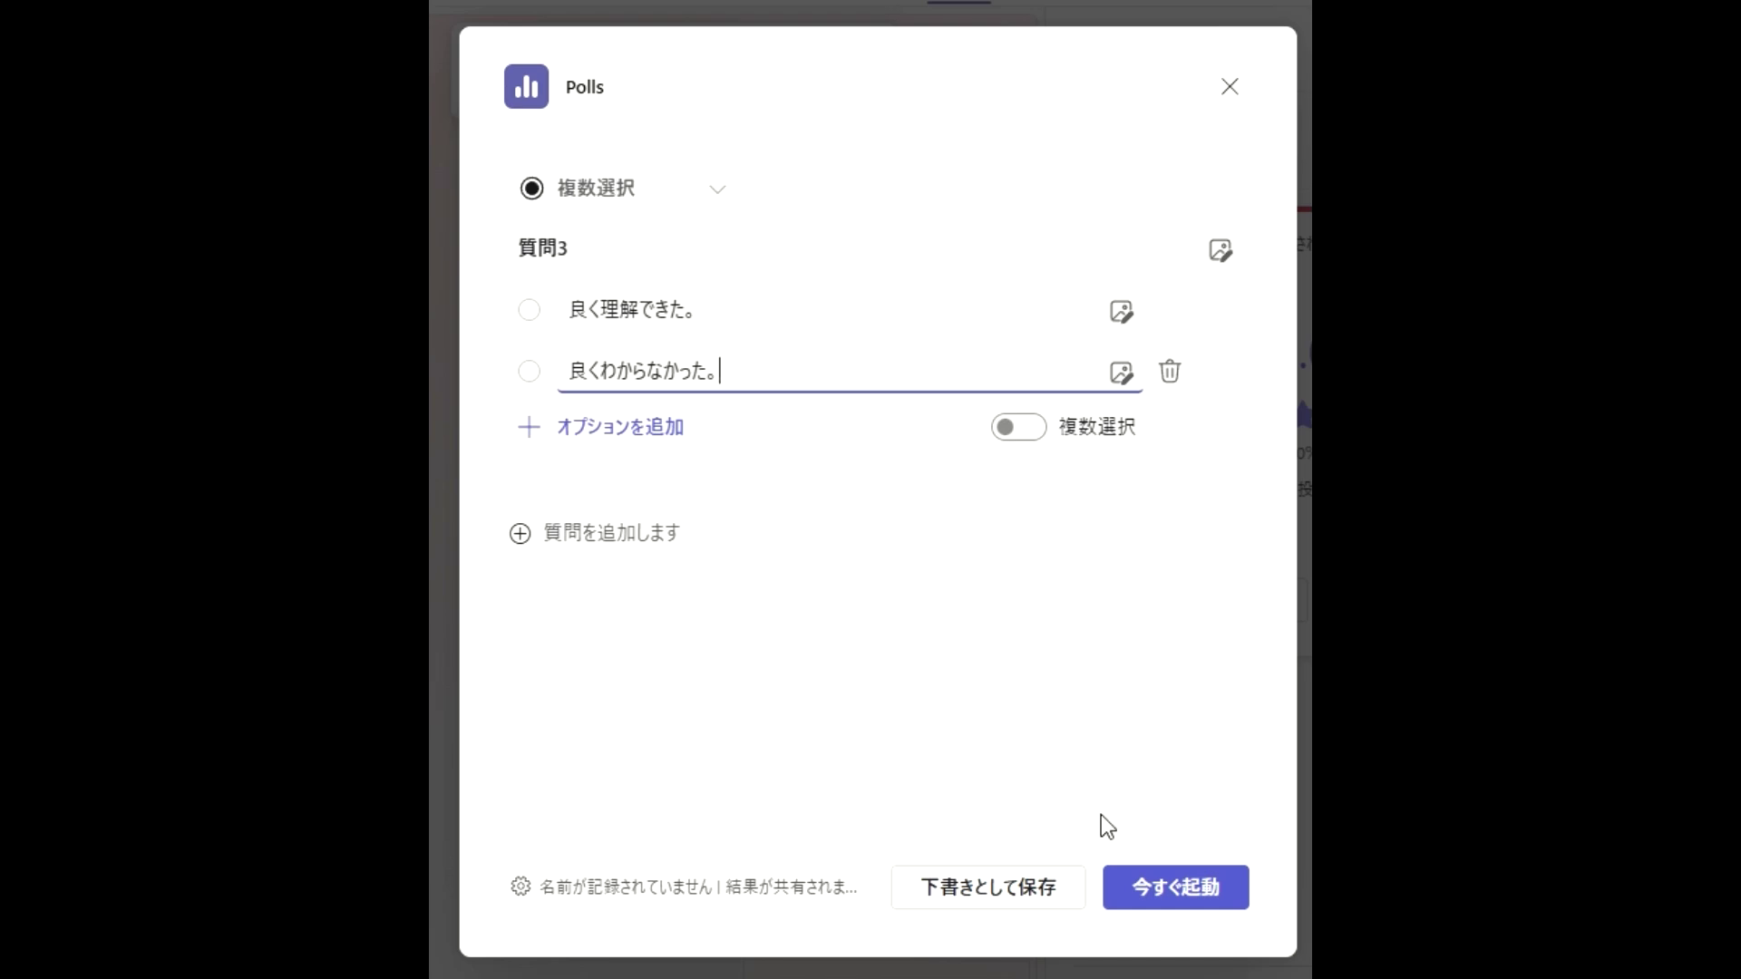
click(1194, 899)
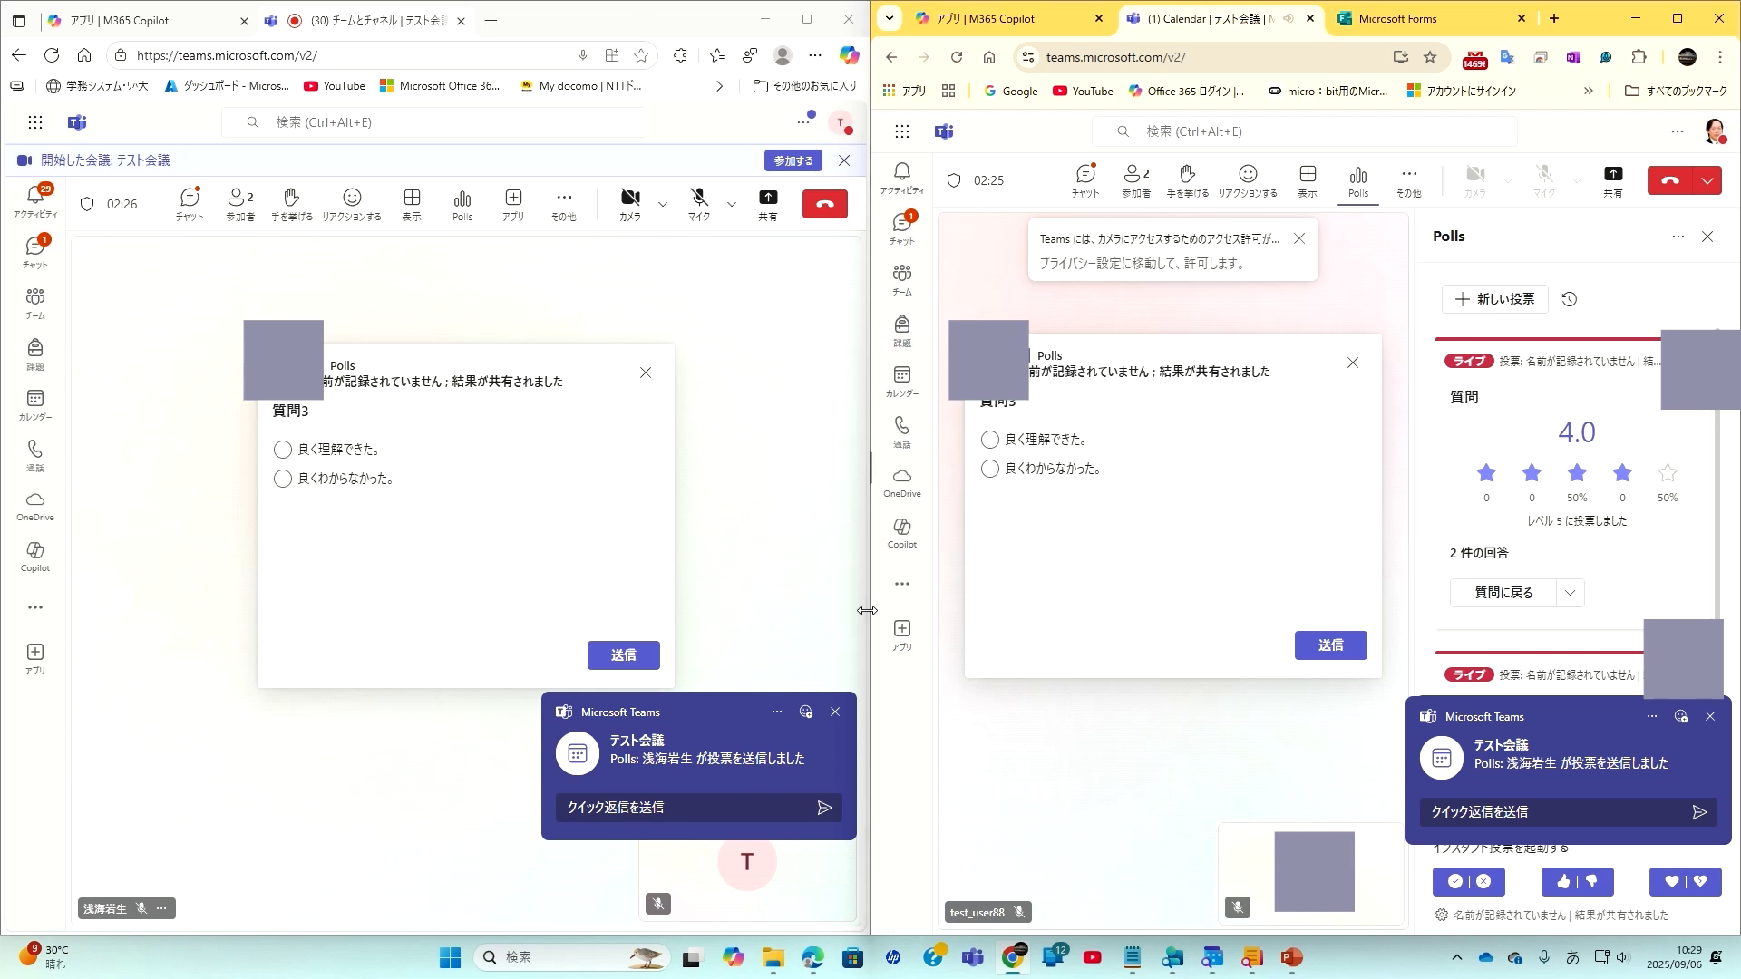
Step: Answer 質問3 with 良くわからなかった。 in the student's meeting window and 良く理解できた。 in the teacher's, submitting both votes
click(365, 480)
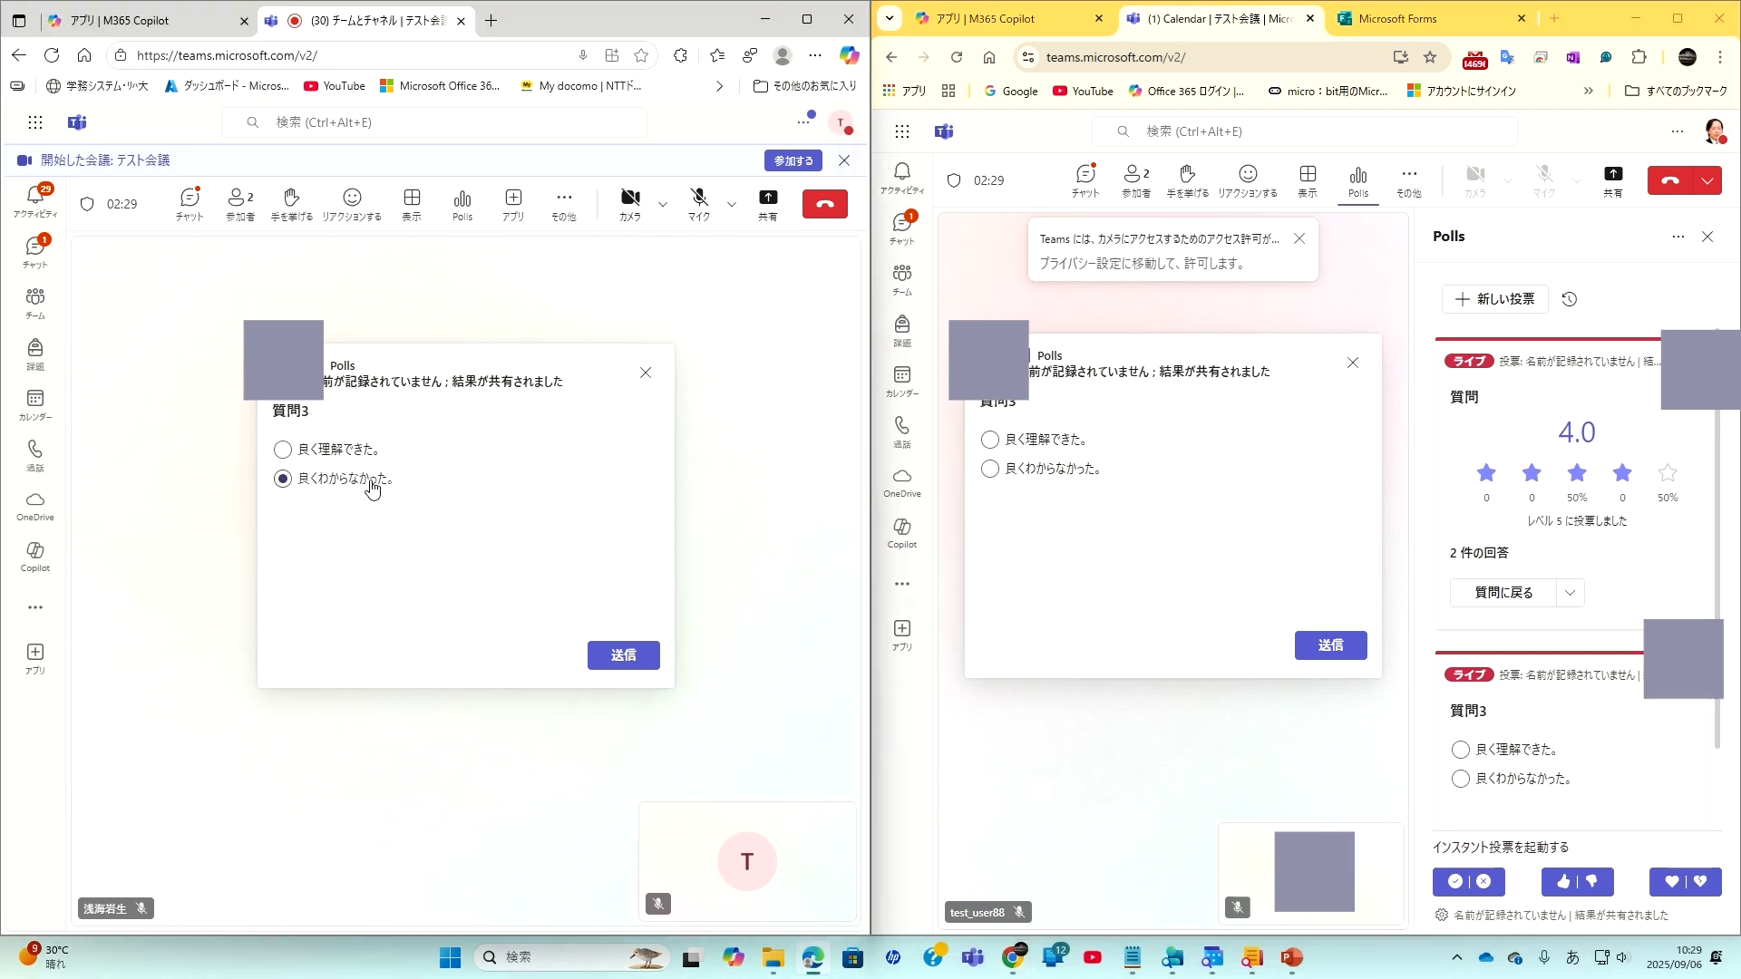
click(642, 671)
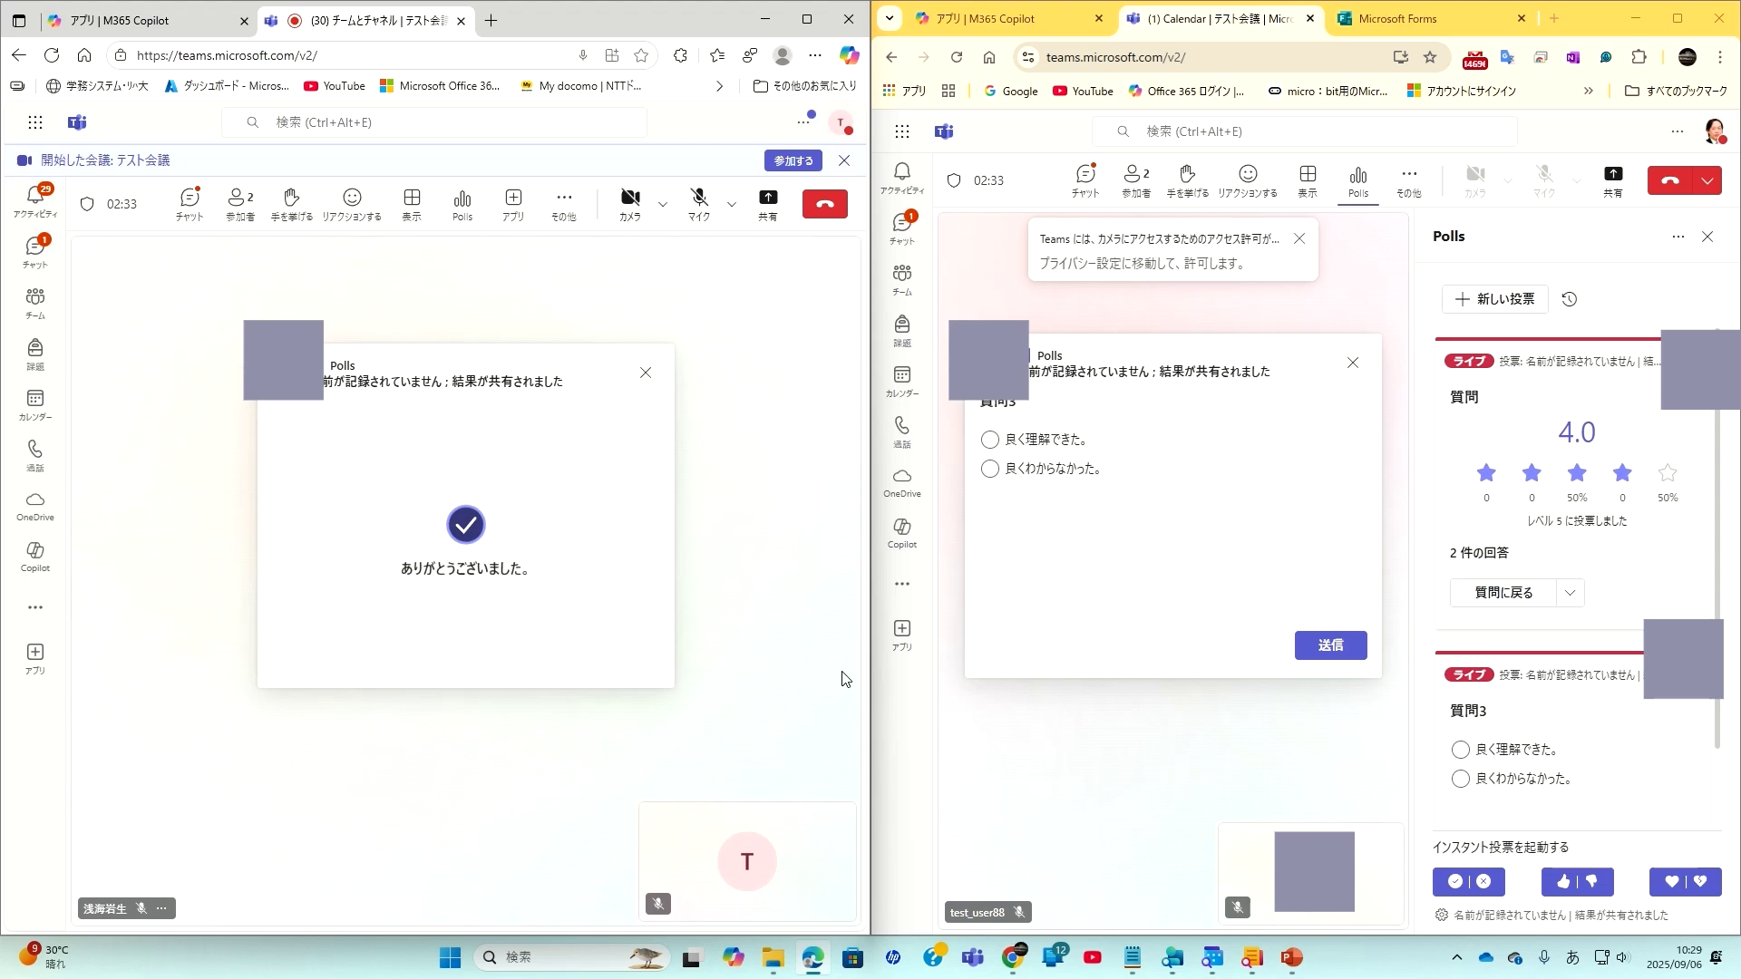
click(989, 440)
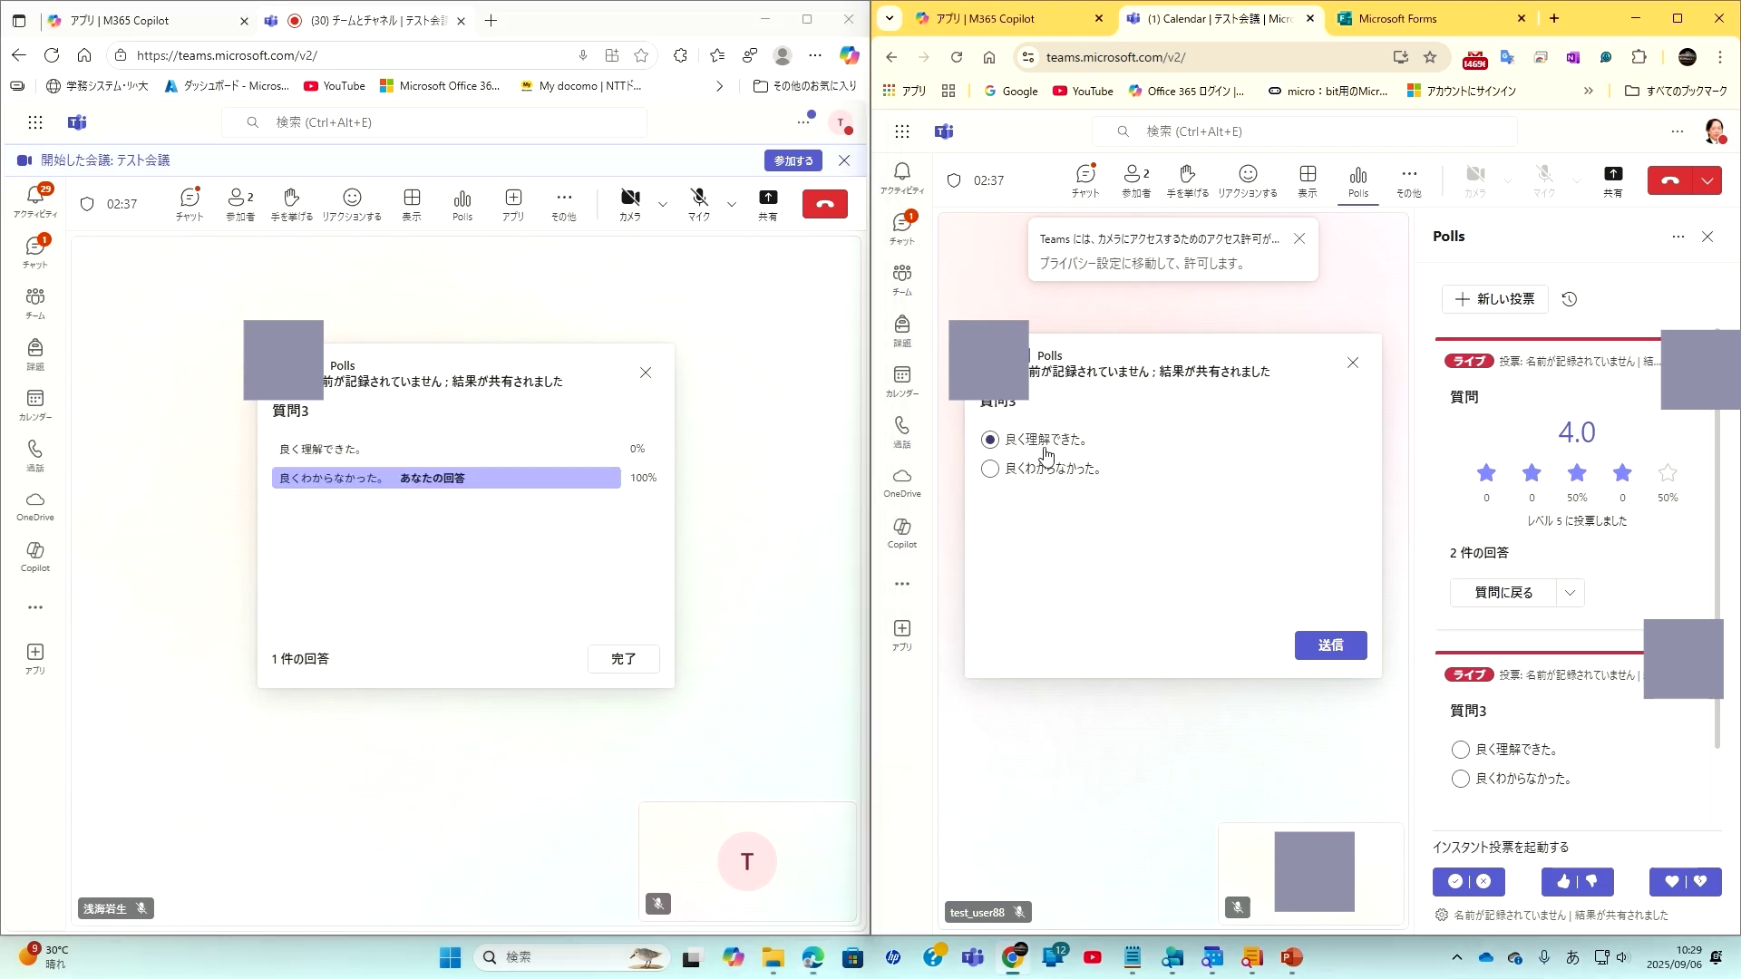
click(1327, 645)
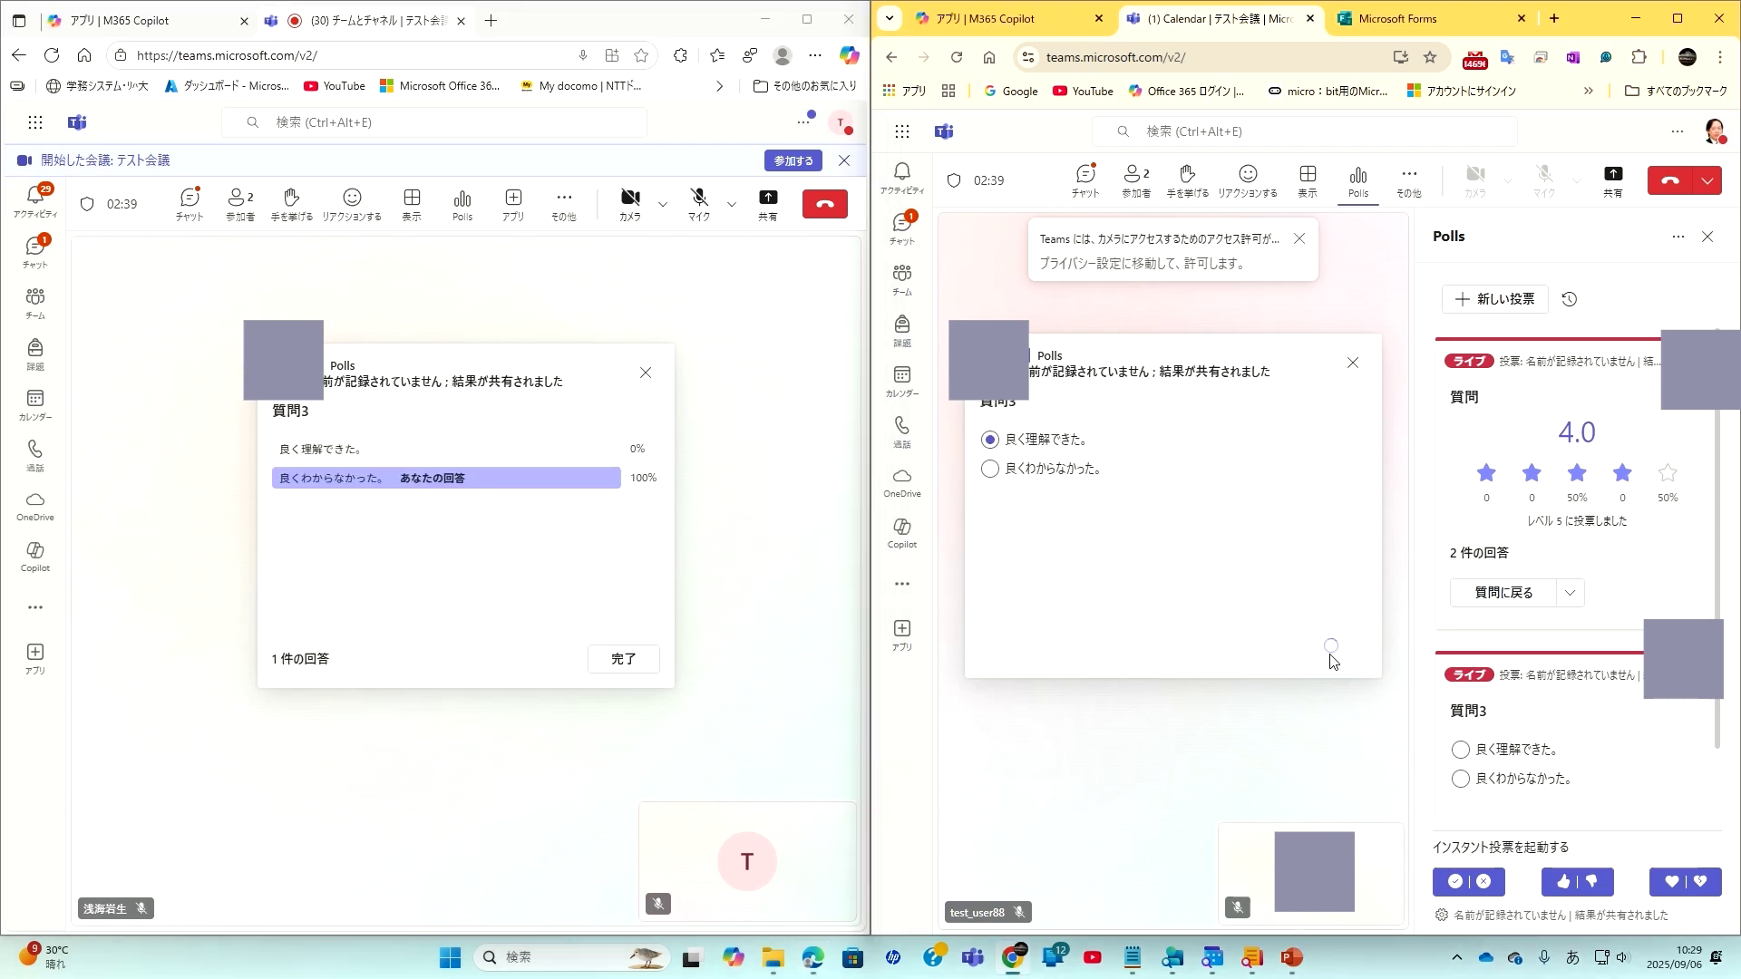